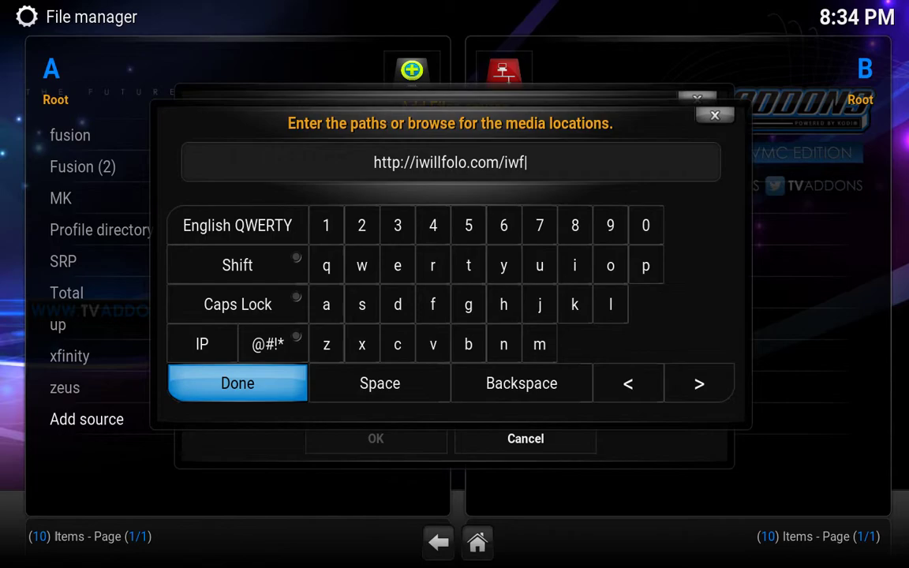
key(Return)
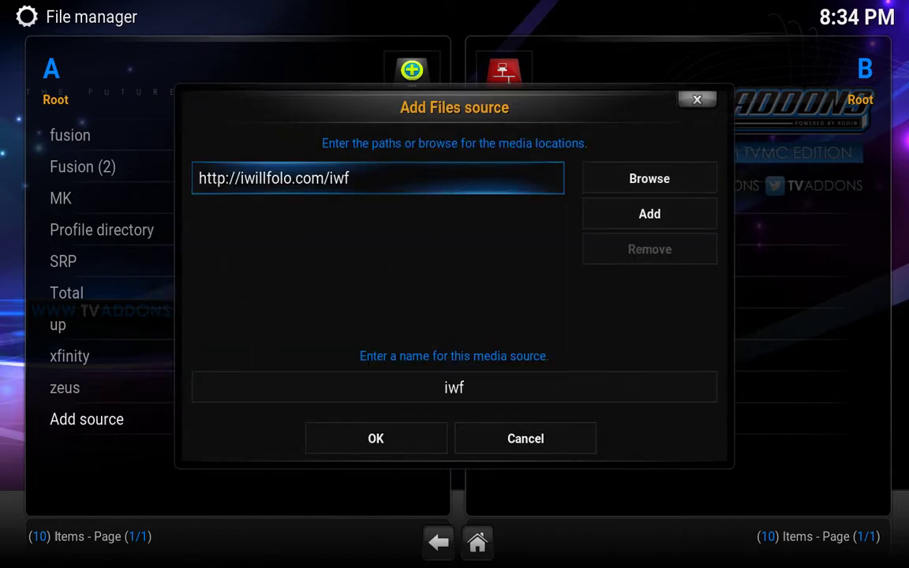
key(Down)
key(Down)
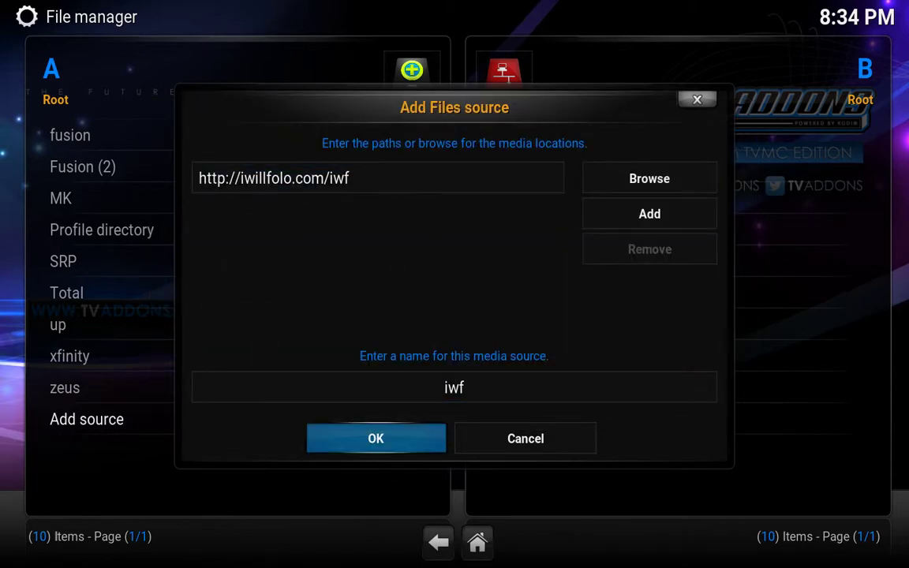
key(Return)
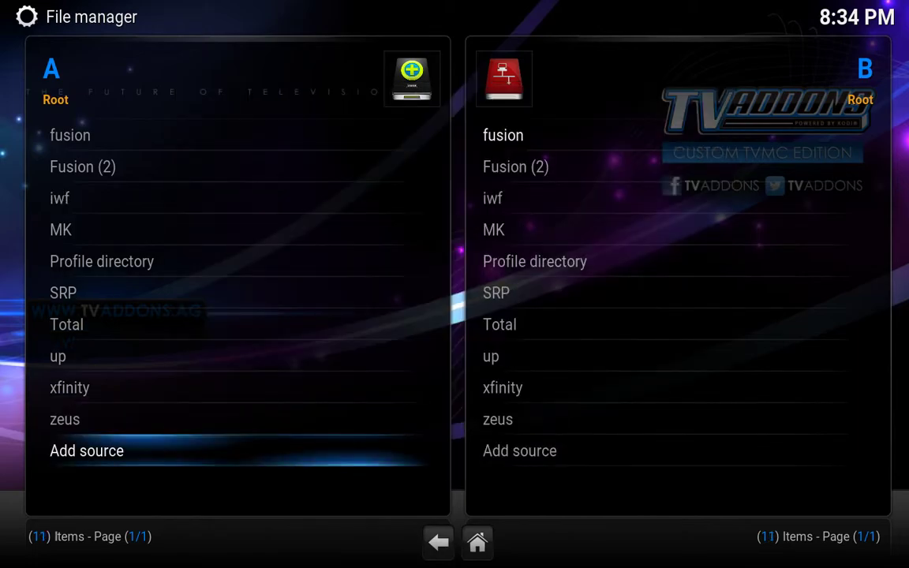
key(Return)
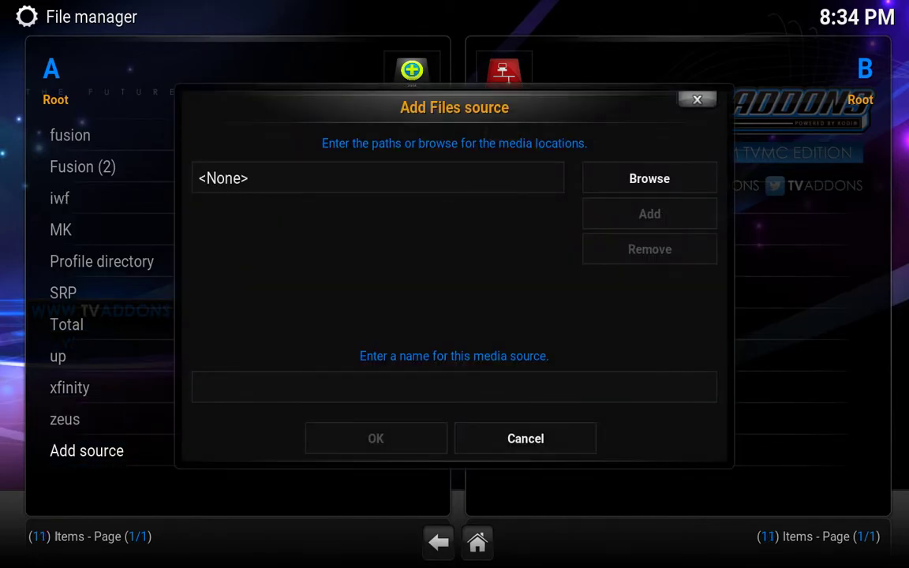
key(Return)
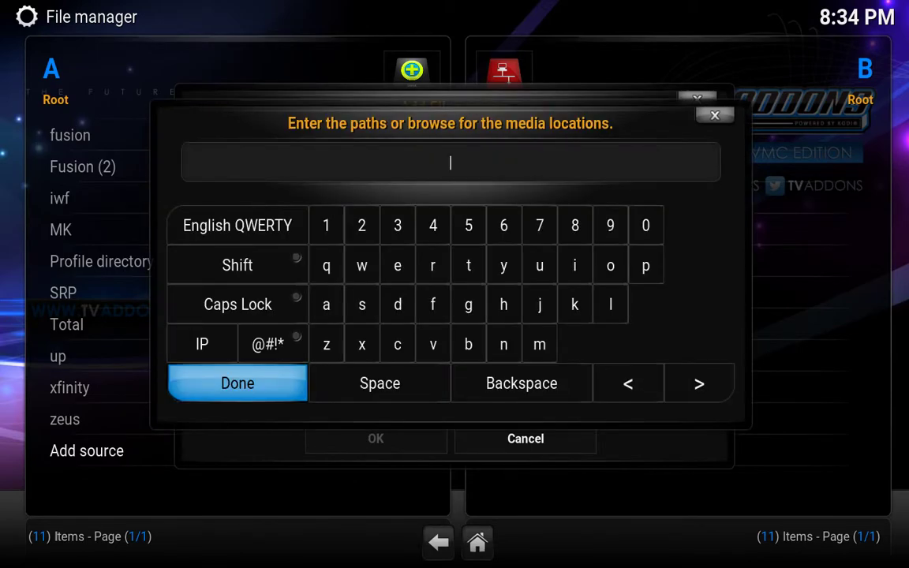
text(http://halow)
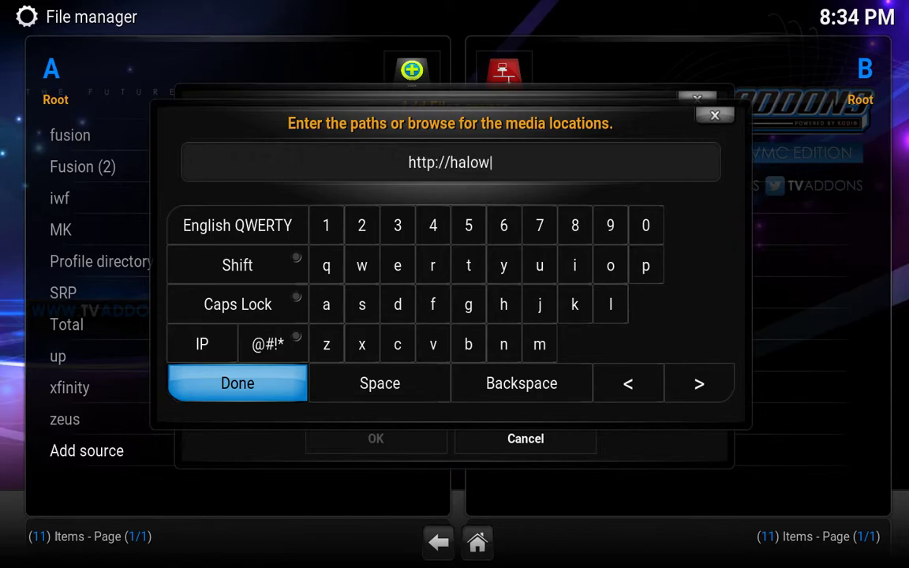
text(.x)
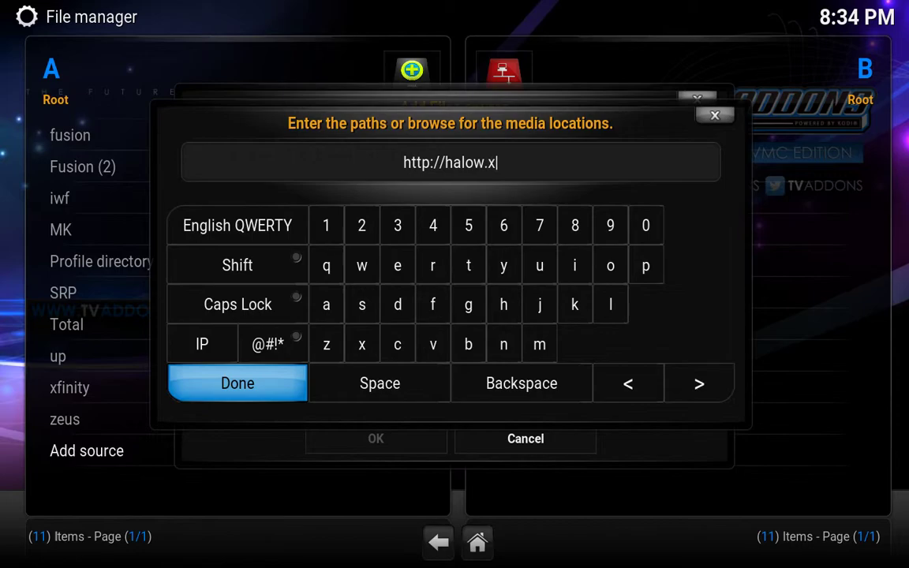
text(10.bz)
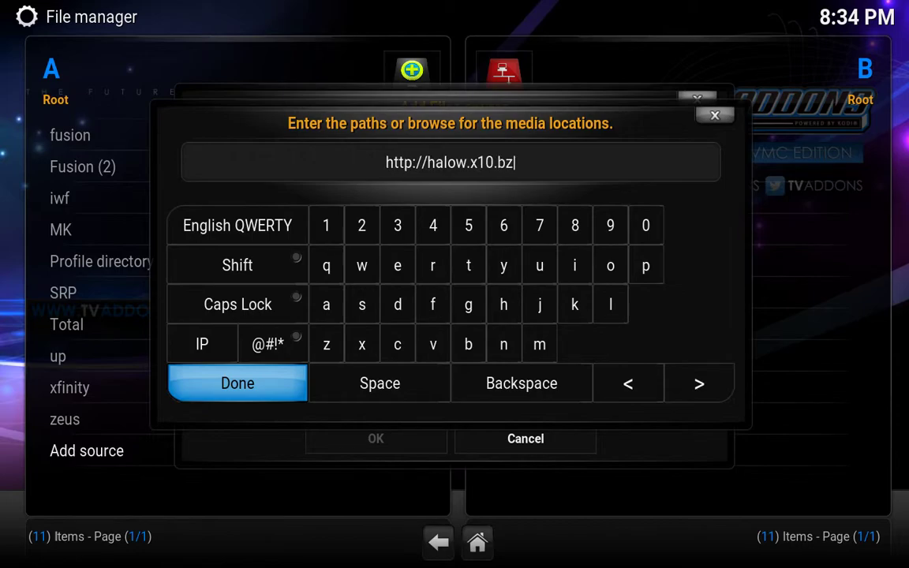
key(Return)
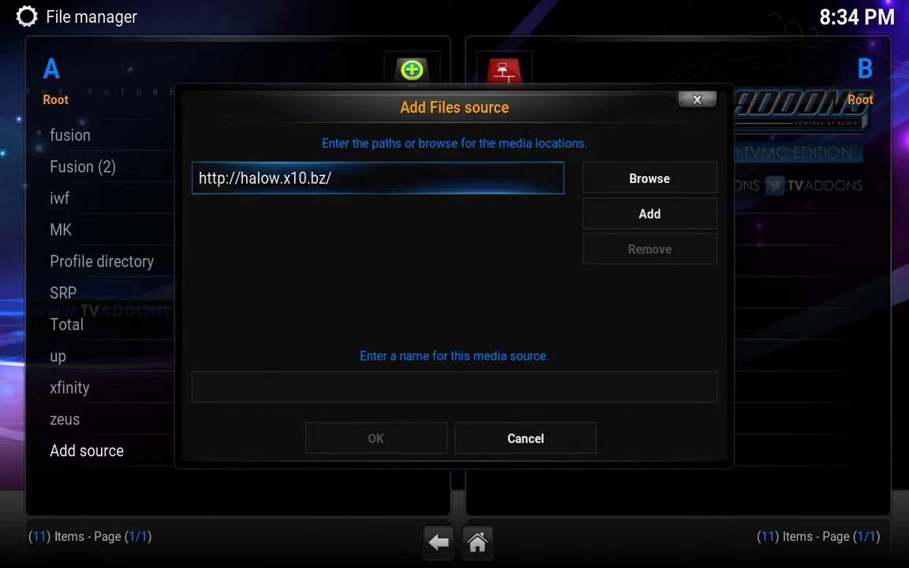
click(454, 386)
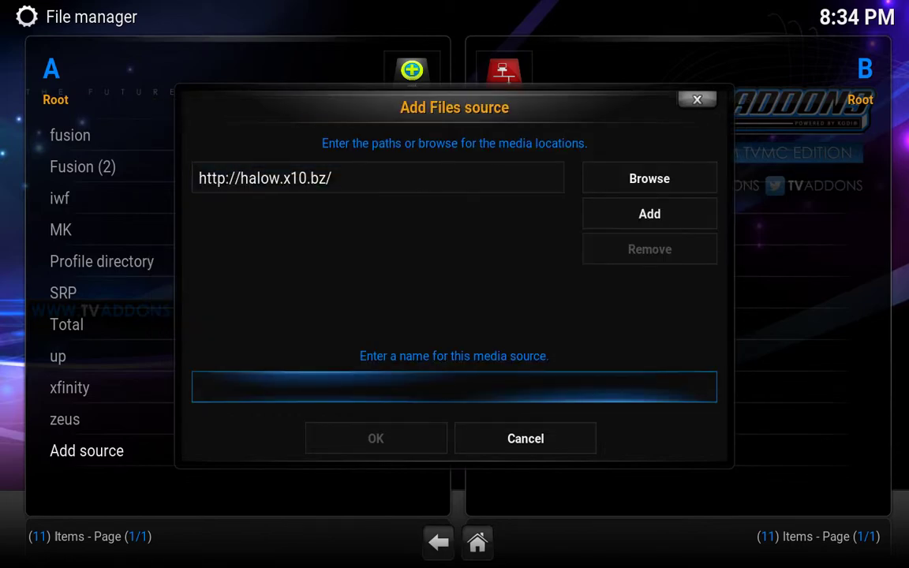
text(halo)
click(376, 438)
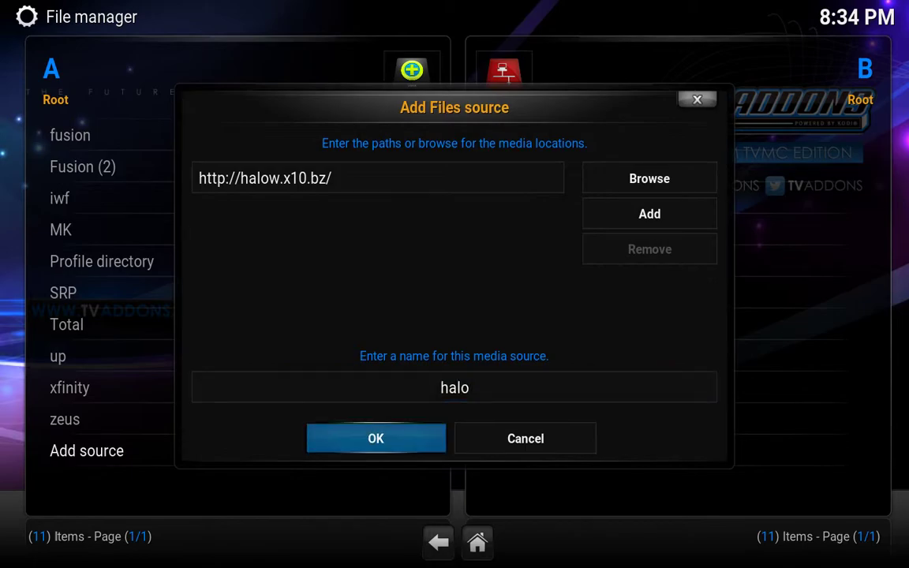
key(Return)
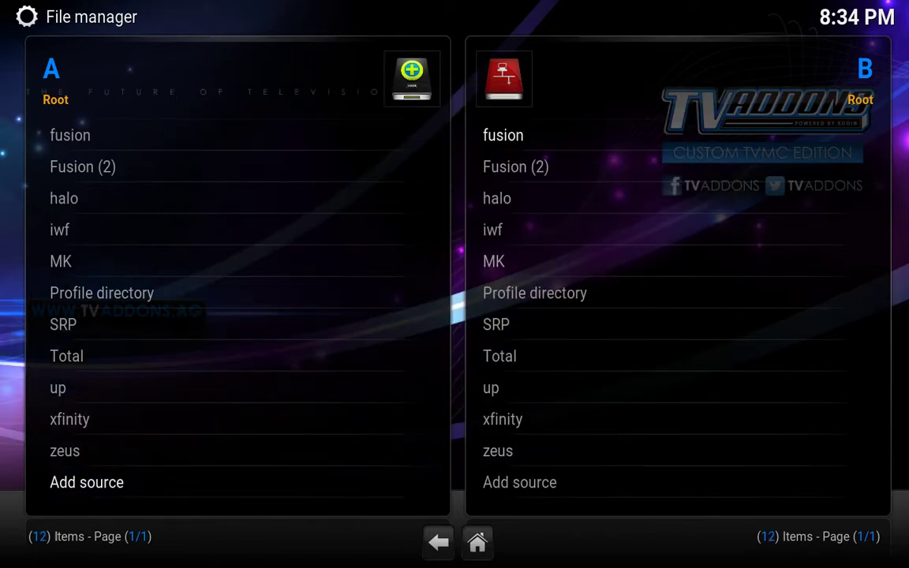
key(Return)
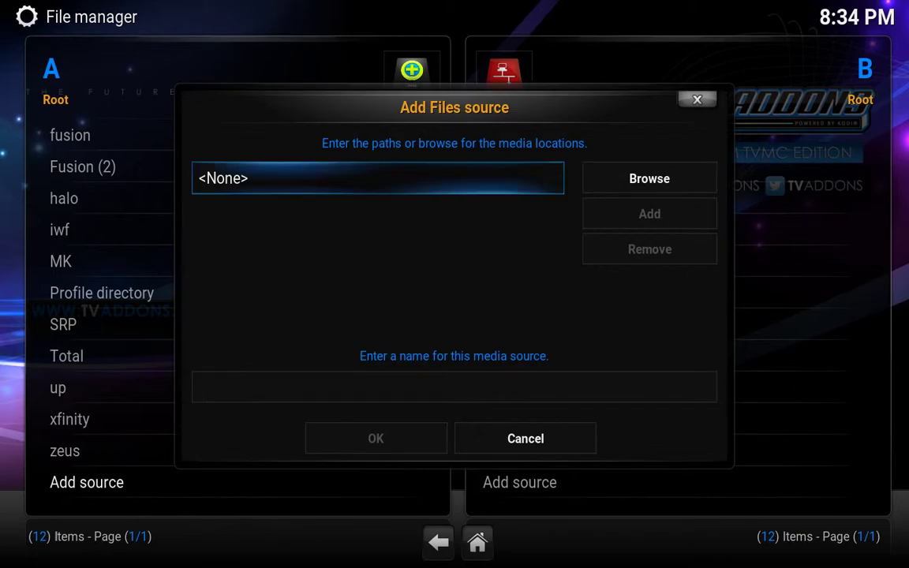
key(Return)
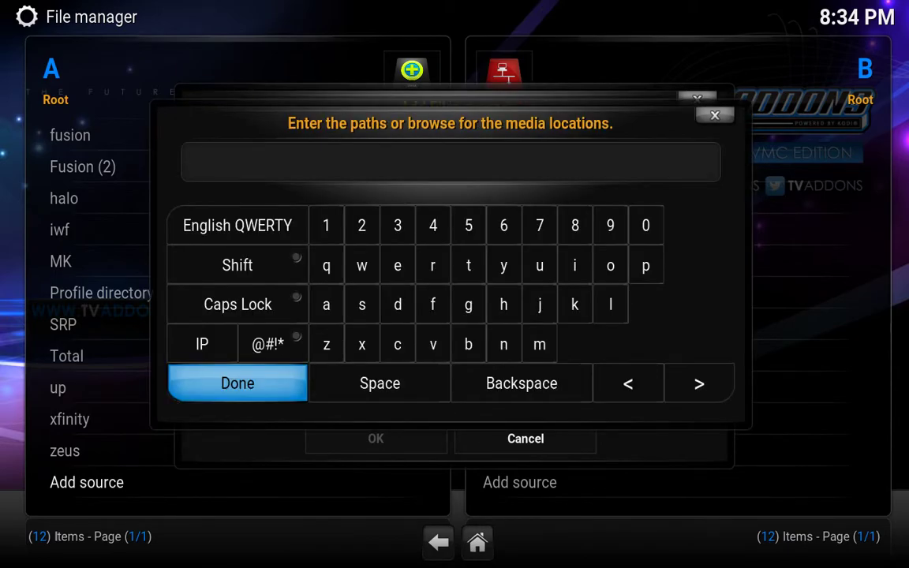
text(http://)
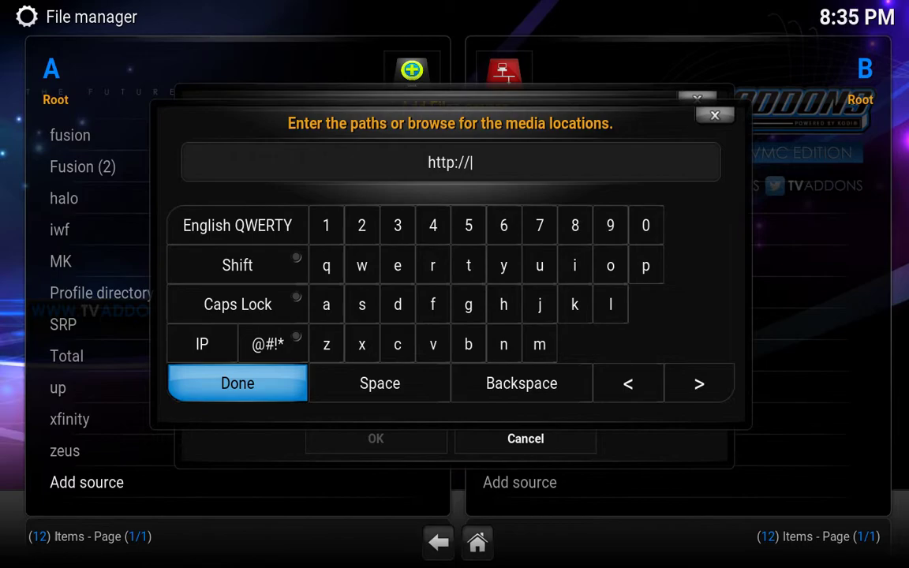
text(li)
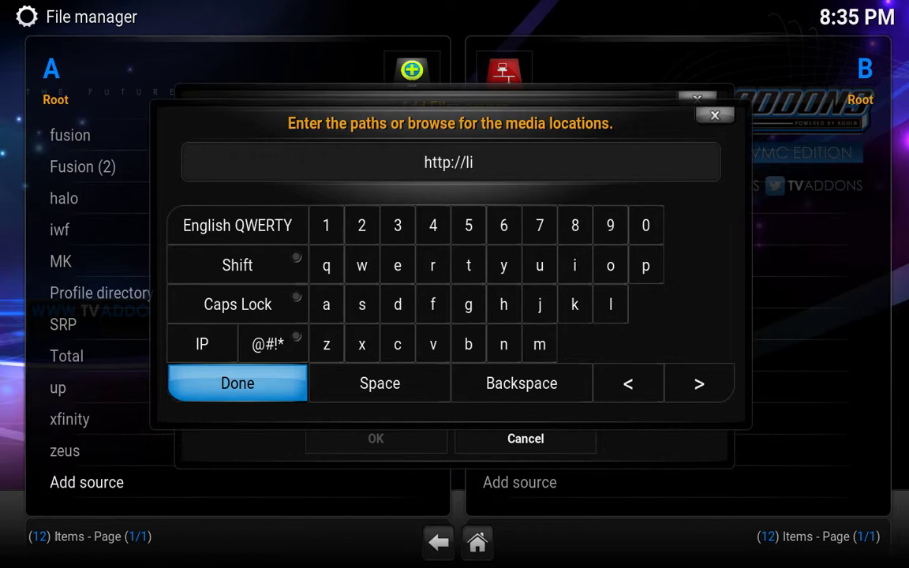
text(hat)
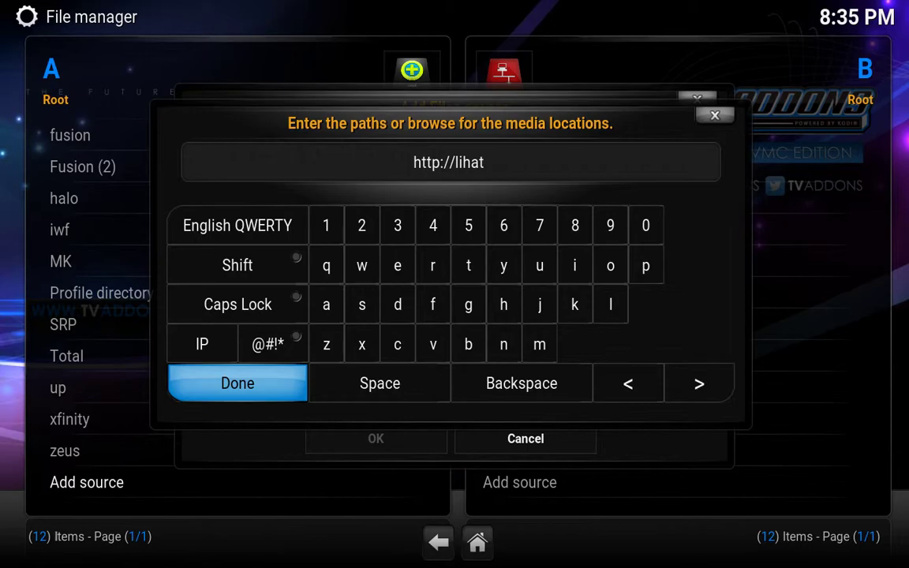
text(tv.com)
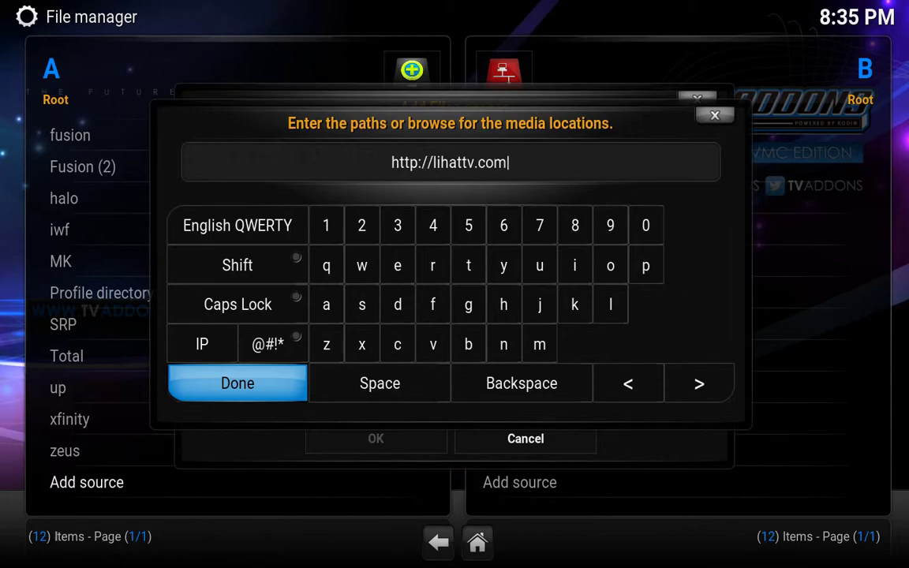
text(/install)
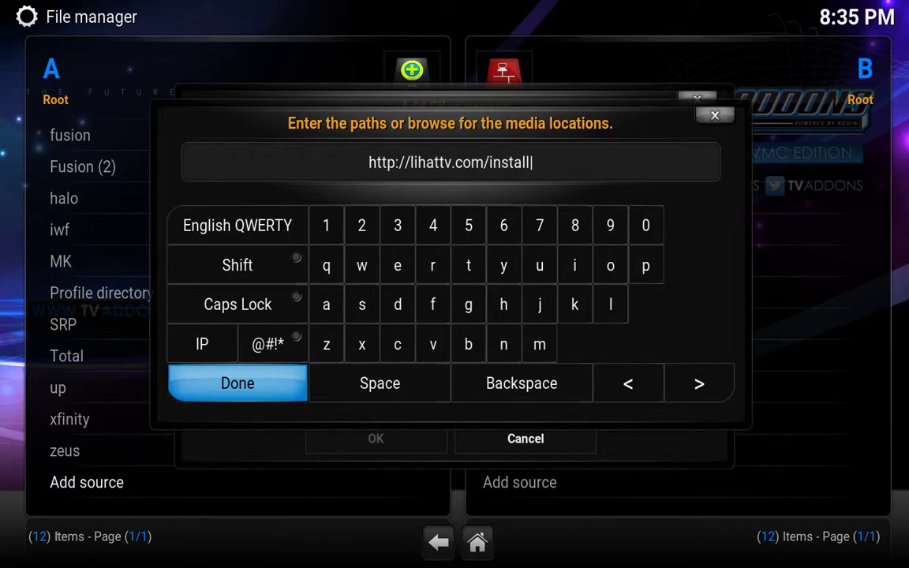
key(Return)
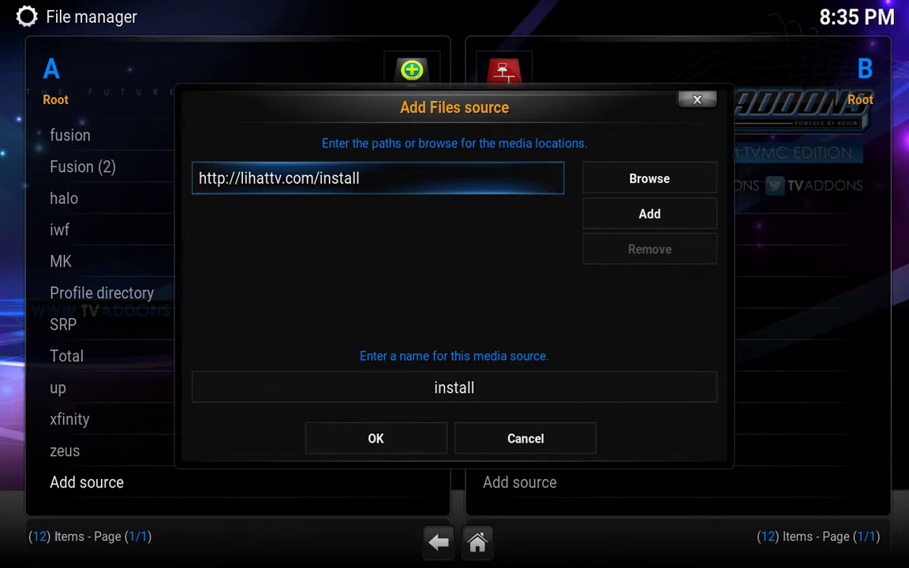
key(Down)
key(Down)
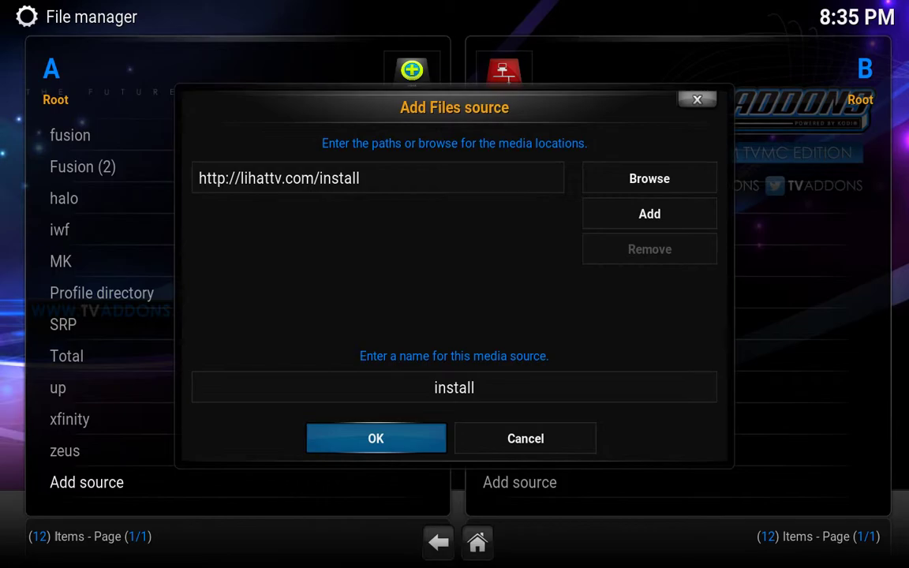
key(Return)
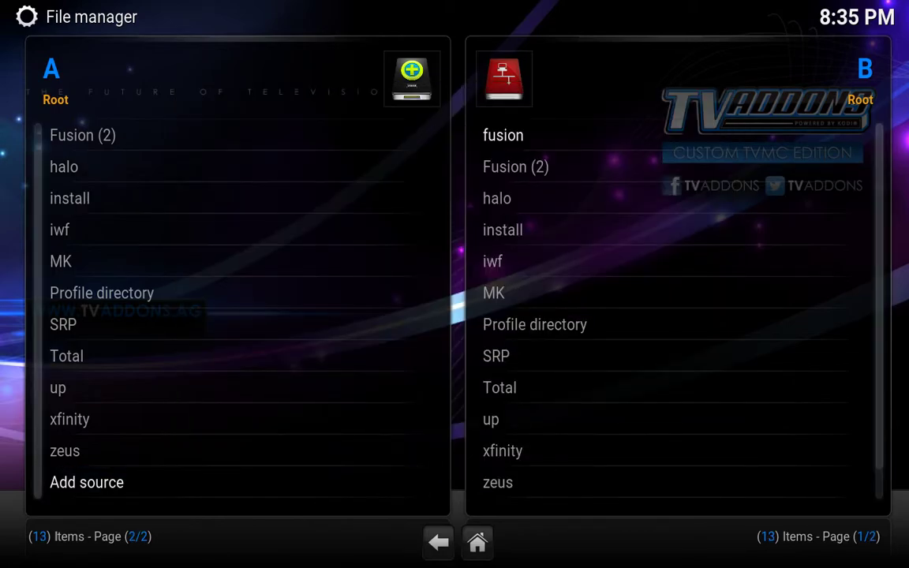
key(Return)
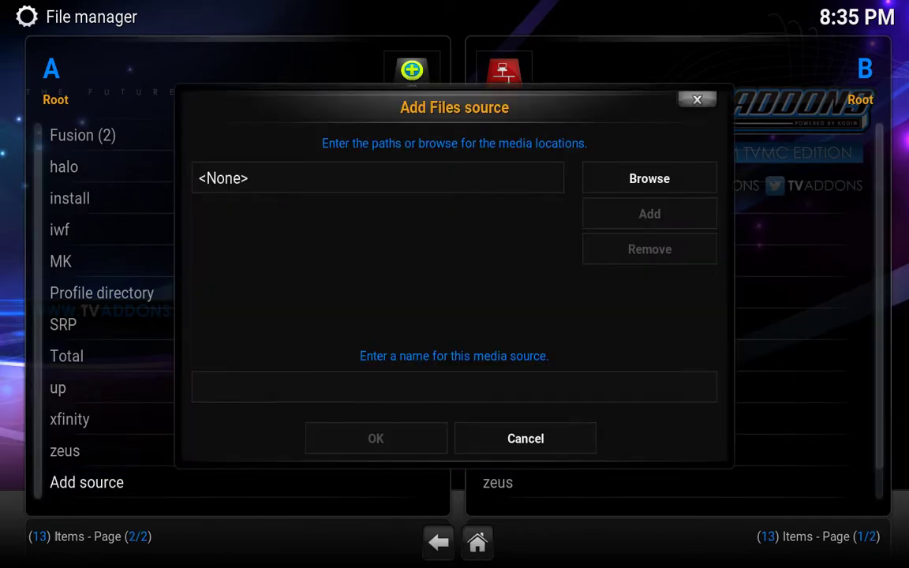
key(Return)
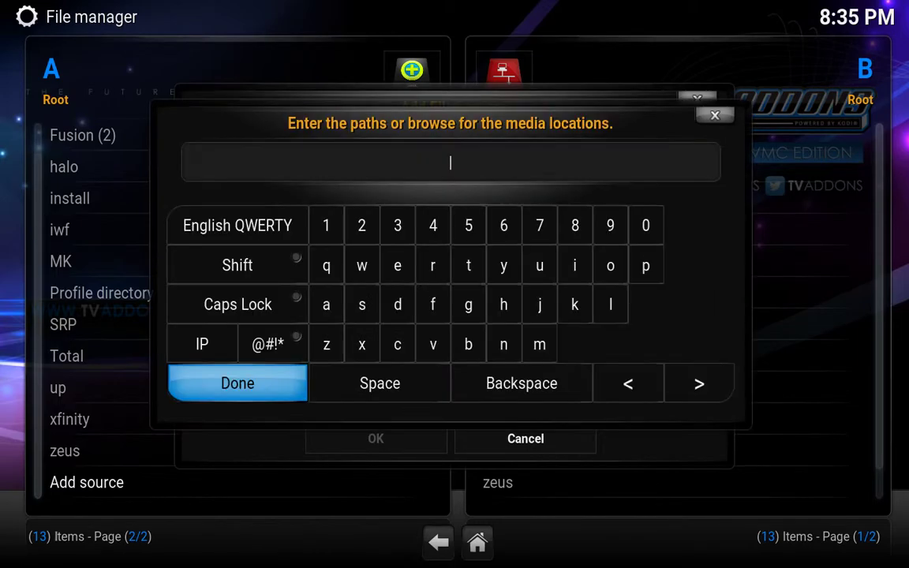
text(http://upgrades)
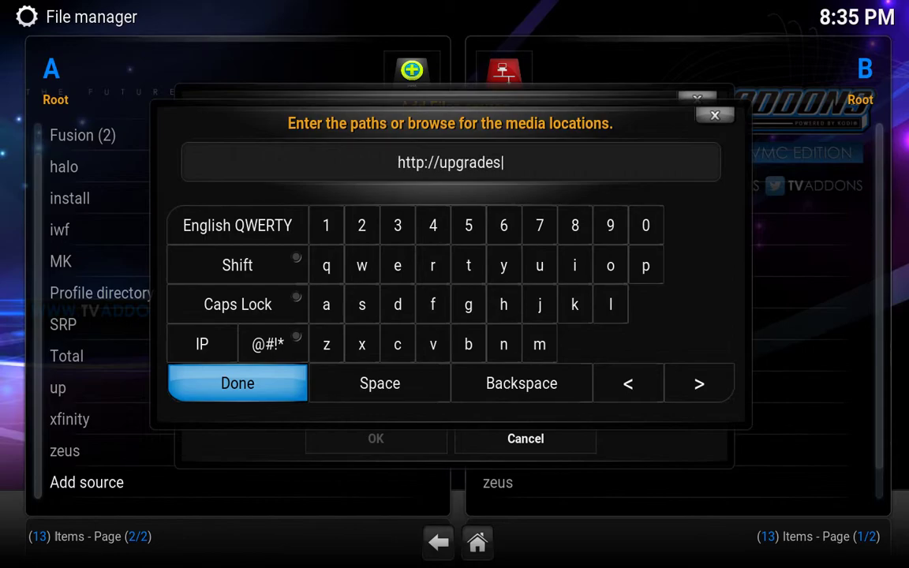
text(.mon)
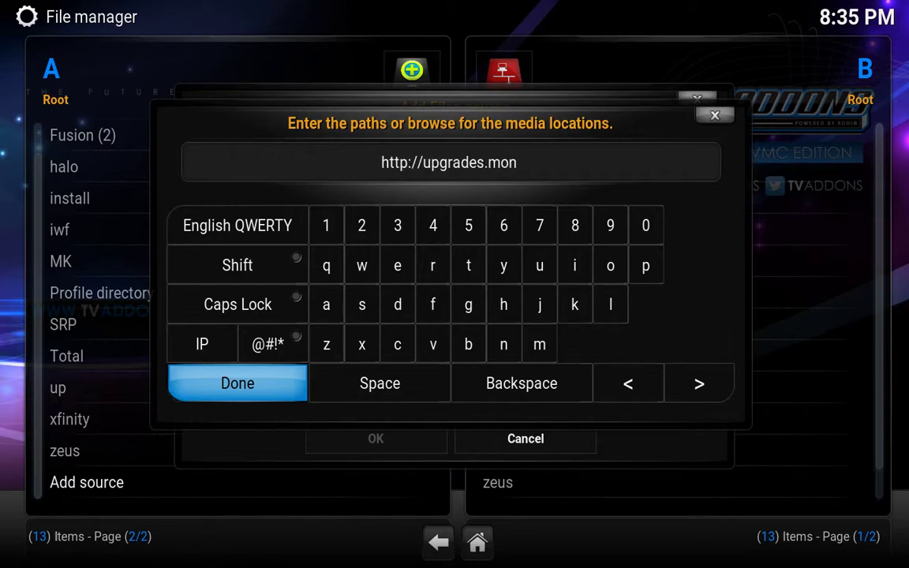
text(trealandroidtv.com/)
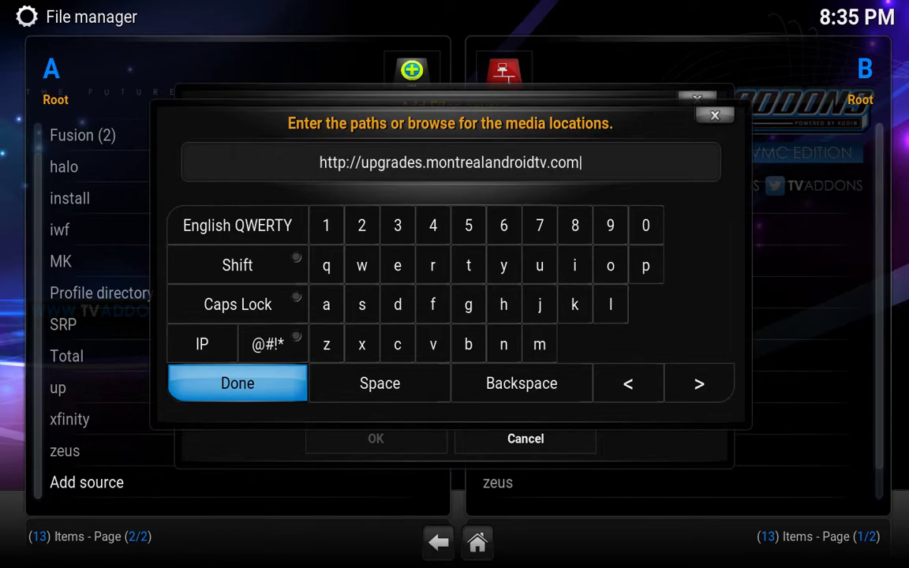
key(Return)
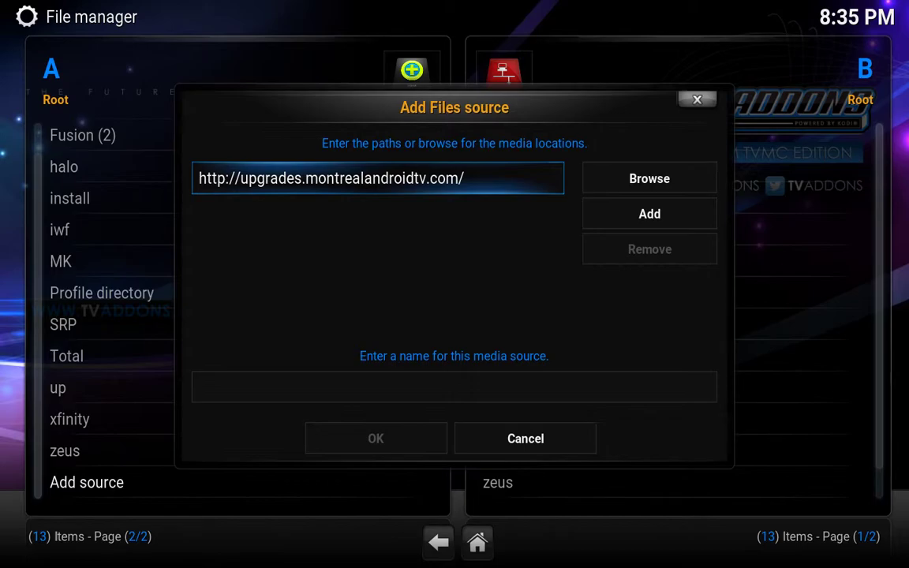
- Name the source upgrades, confirm it, and return to the home screen
key(Down)
key(Down)
key(Up)
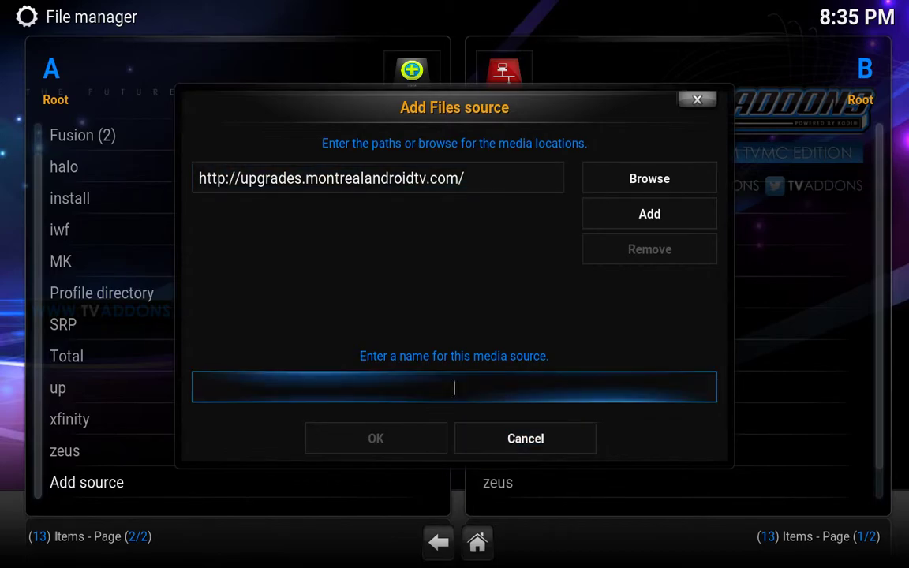
text(upgrades)
key(Down)
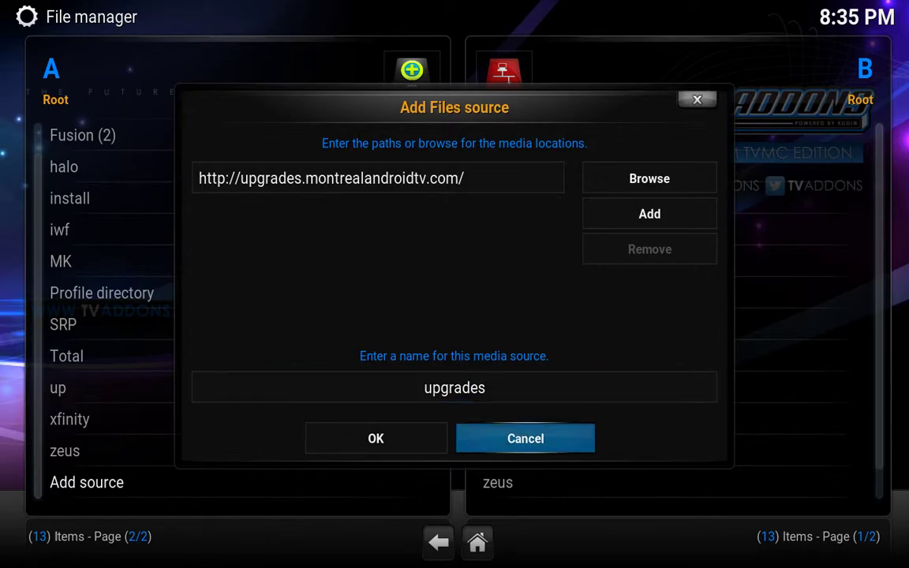
key(Left)
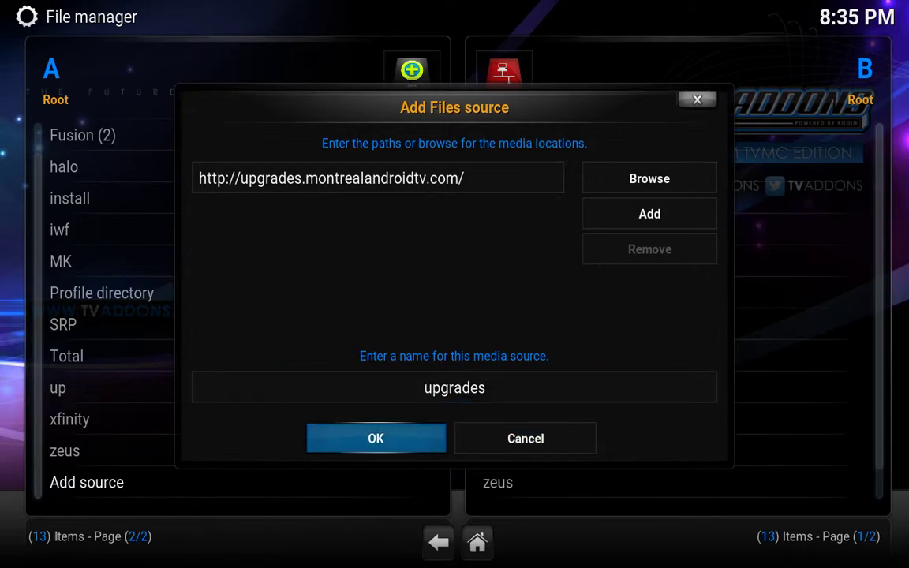
key(Return)
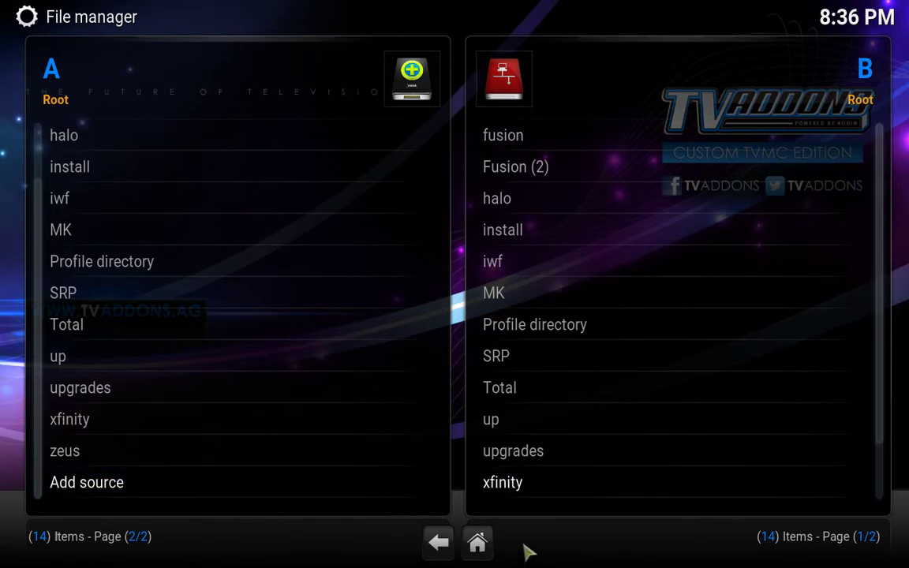
click(441, 544)
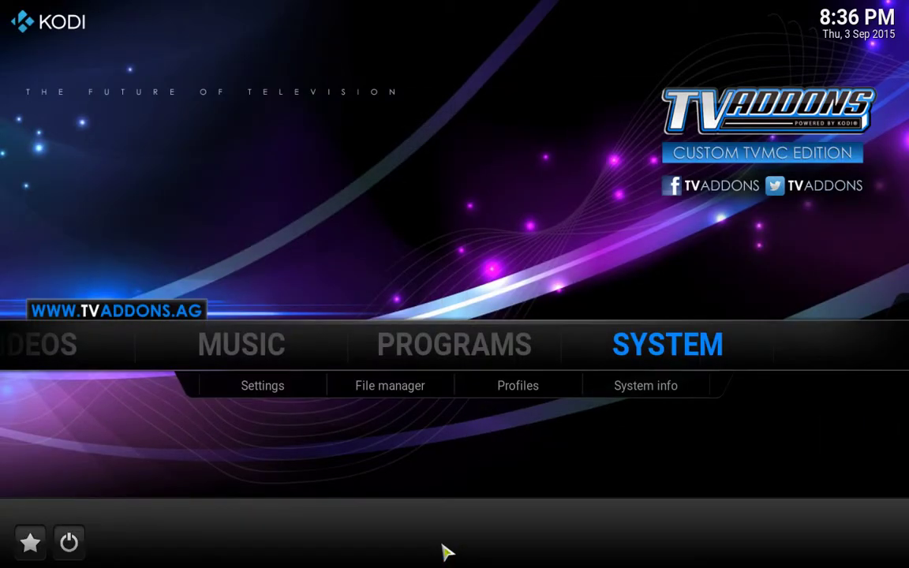
- Go to System settings > Add-ons > Install from zip file
click(648, 355)
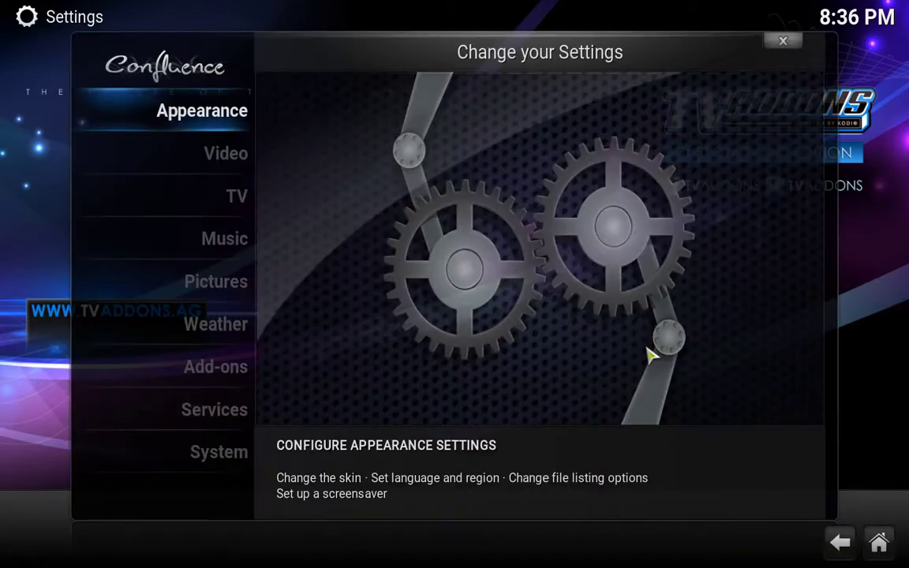
key(Down)
key(Down)
key(Down)
key(Down)
key(Down)
key(Down)
key(Down)
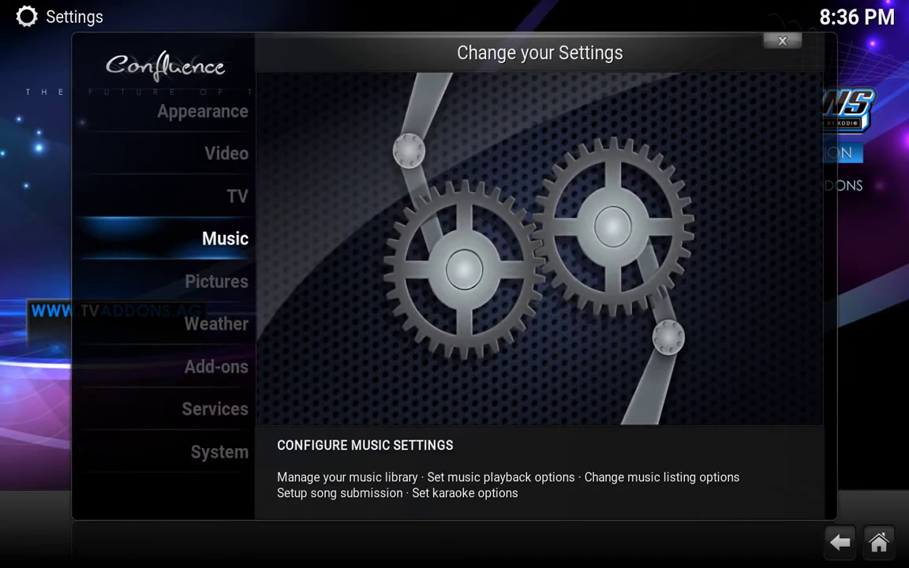
key(Up)
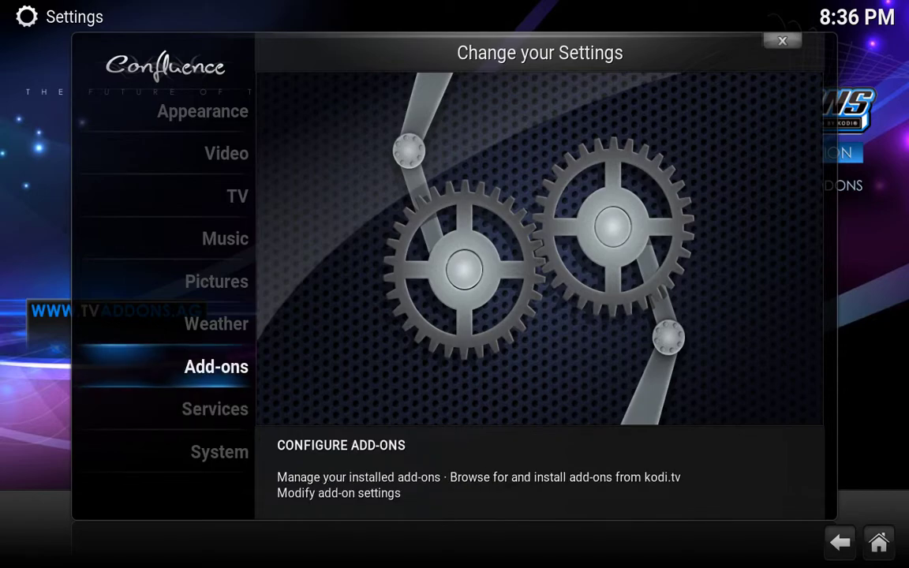
key(Return)
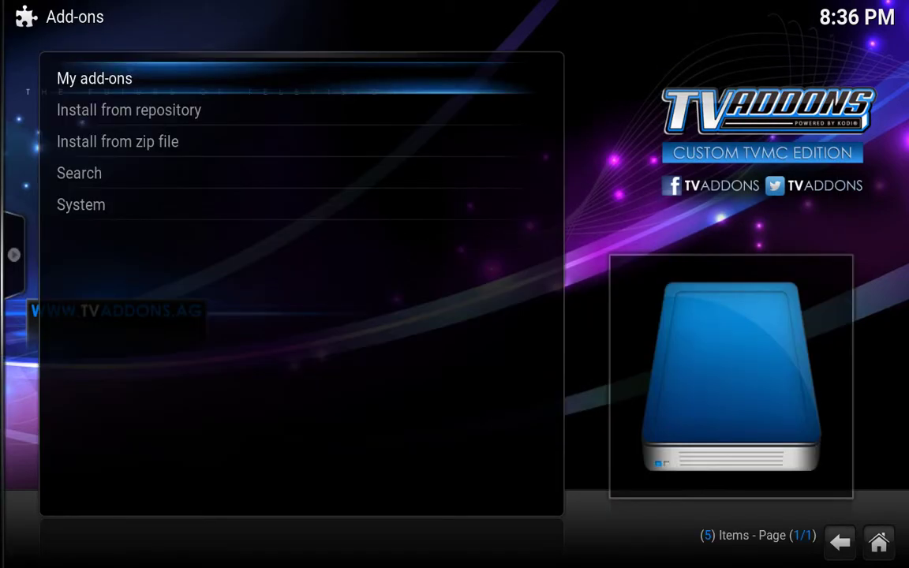
key(Down)
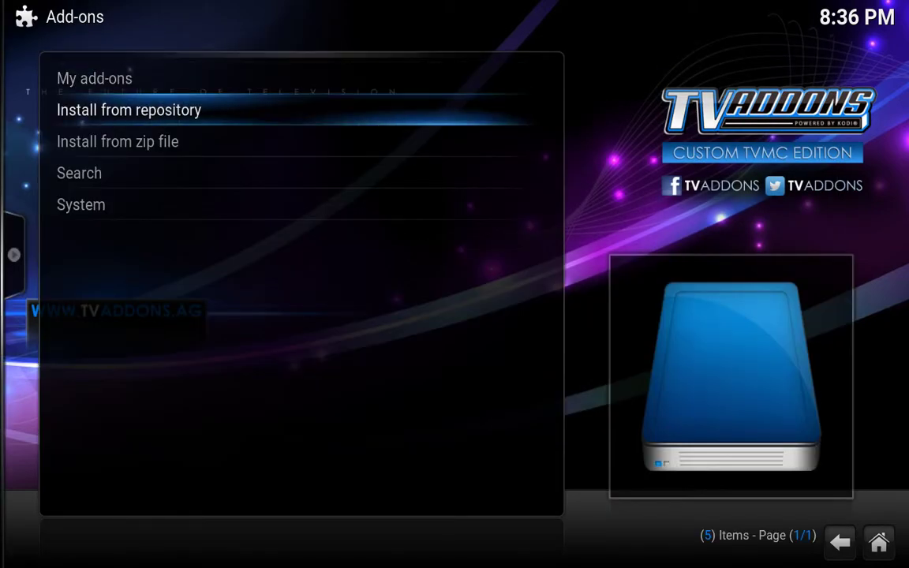
key(Down)
key(Return)
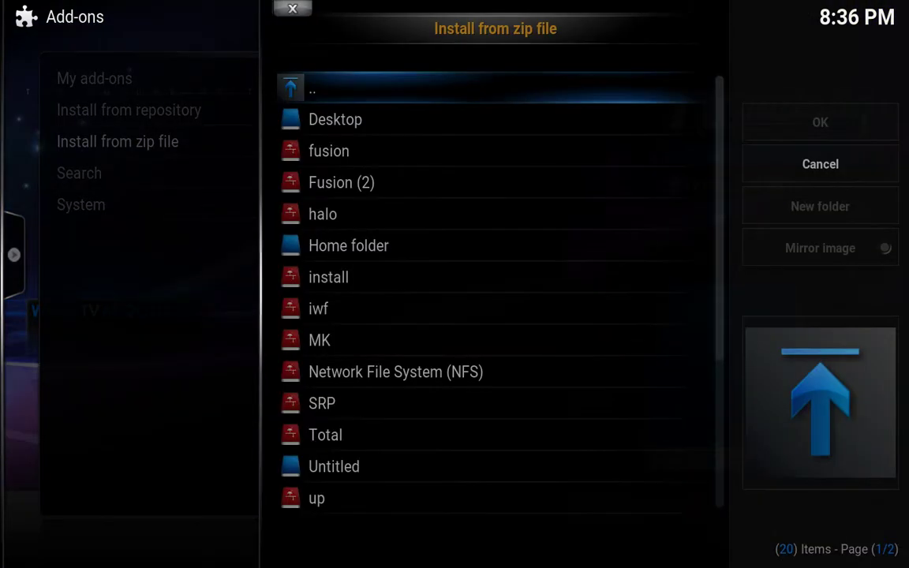
- Install plugin.video.hubwizard-1.1.9.zip from the fusion source's start-here folder
key(Down)
key(Down)
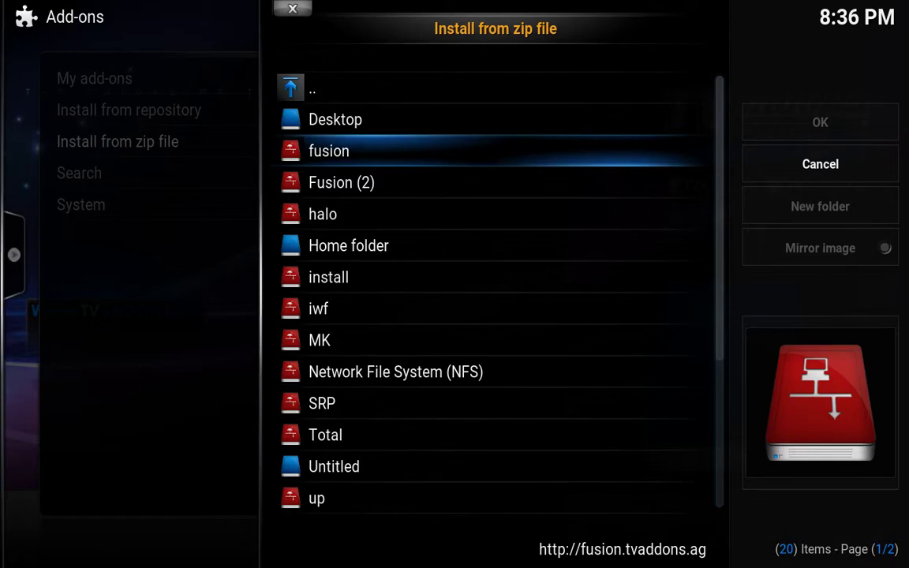
key(Down)
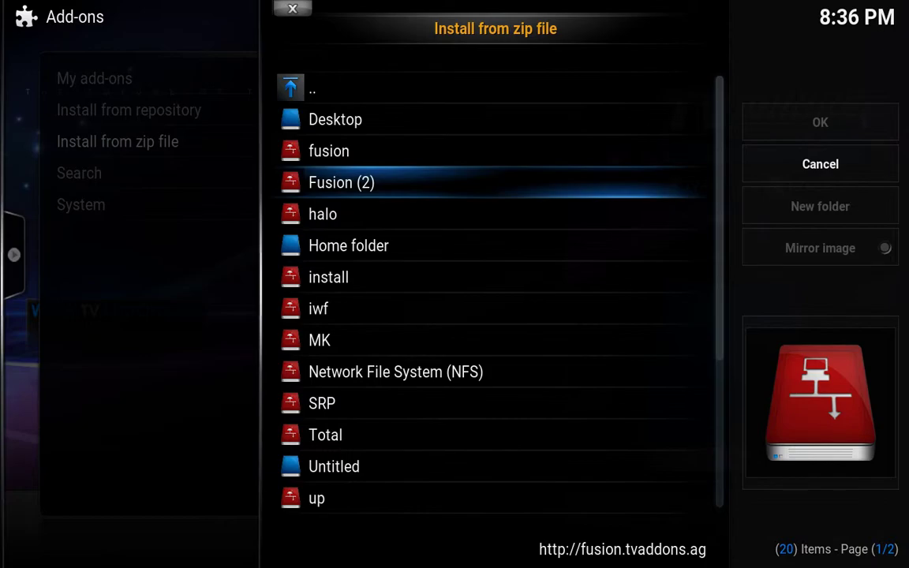
key(Up)
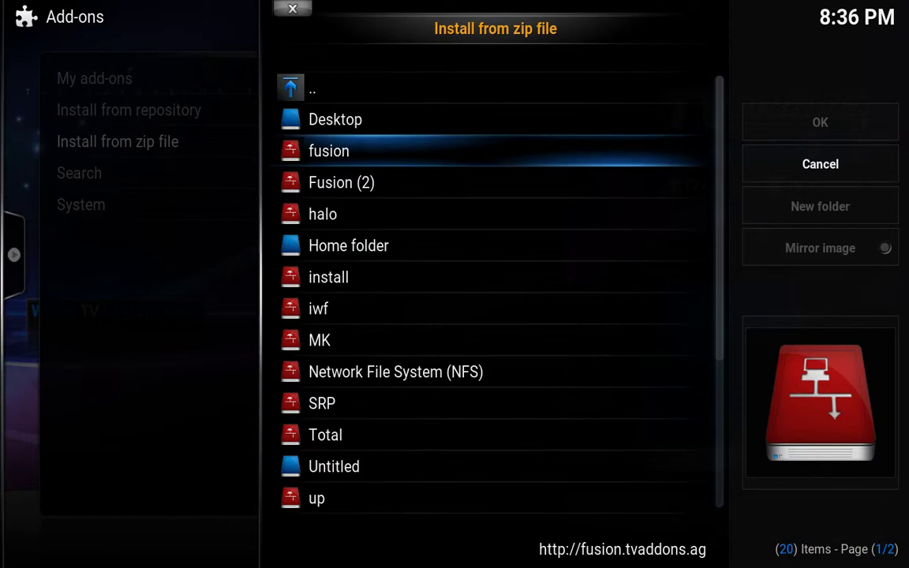
key(Down)
key(Up)
key(Return)
key(Down)
key(Down)
key(Down)
key(Down)
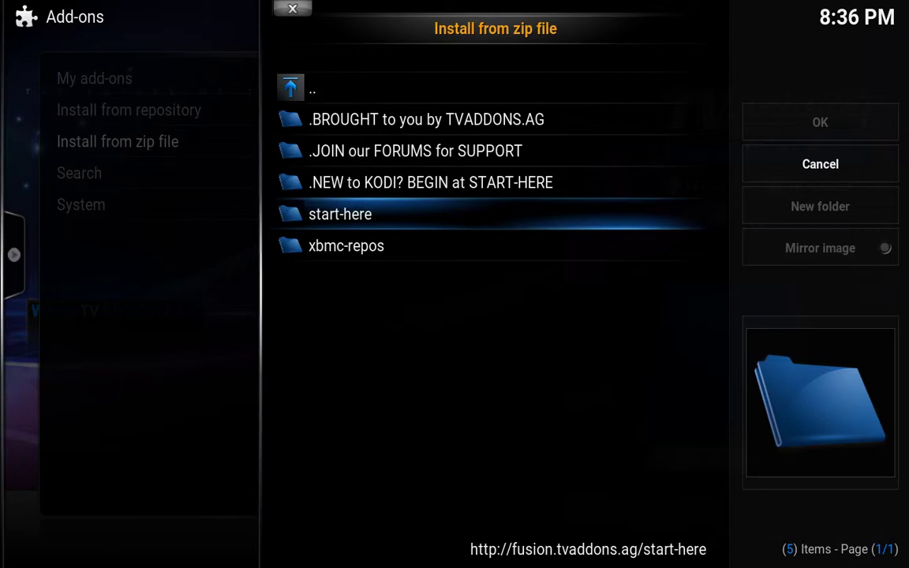
key(Return)
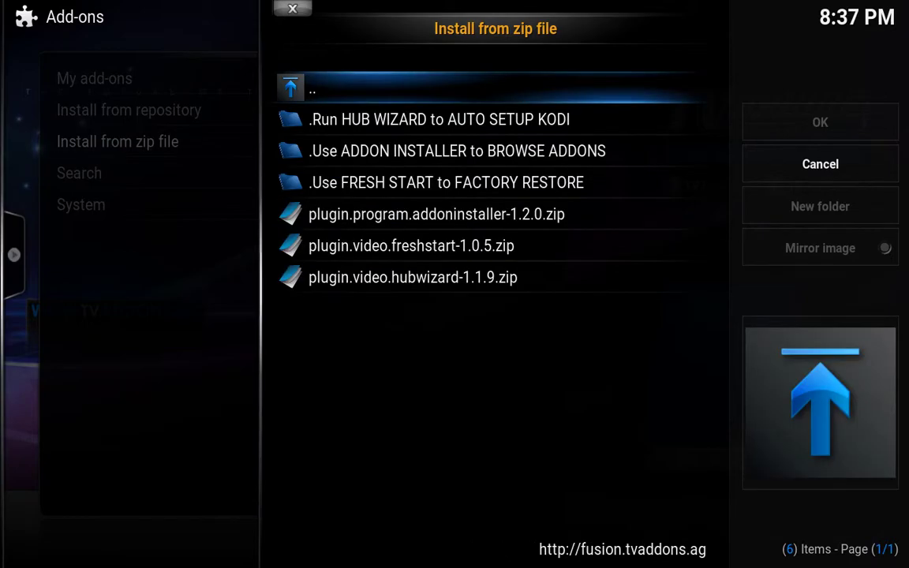
key(Down)
key(Down)
key(Down)
key(Down)
key(Down)
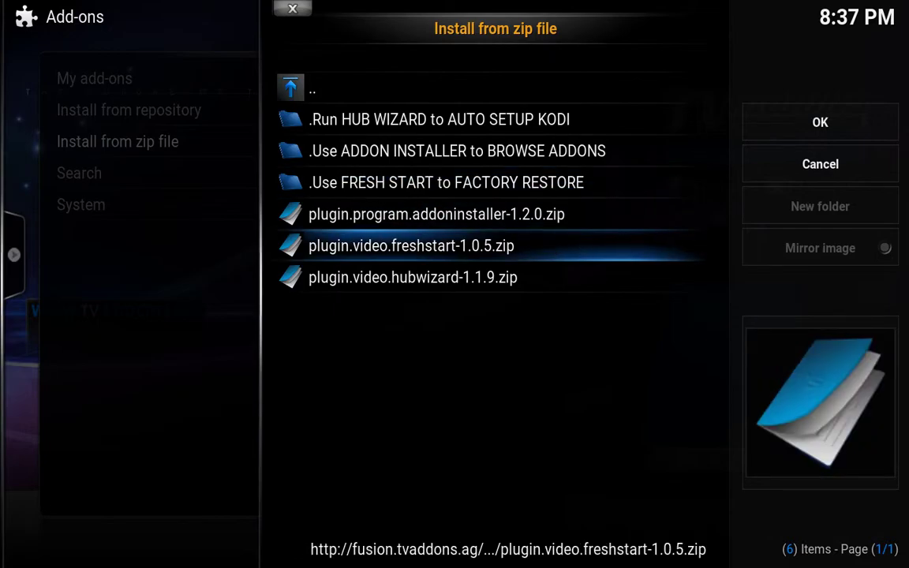
key(Down)
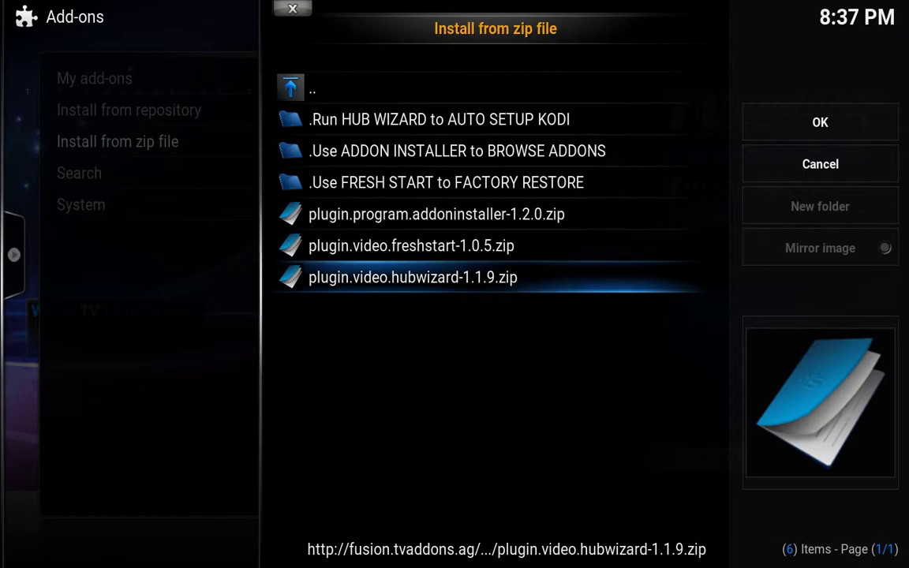
key(Return)
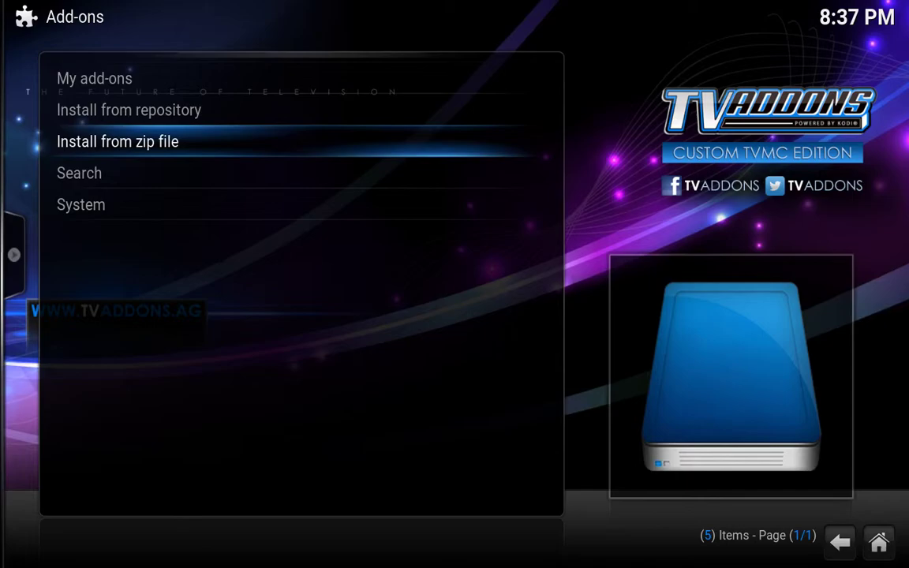
- Browse fusion > xbmc-repos > english and install repository.dk-xbmc-repaddon.zip
key(Return)
key(Down)
key(Down)
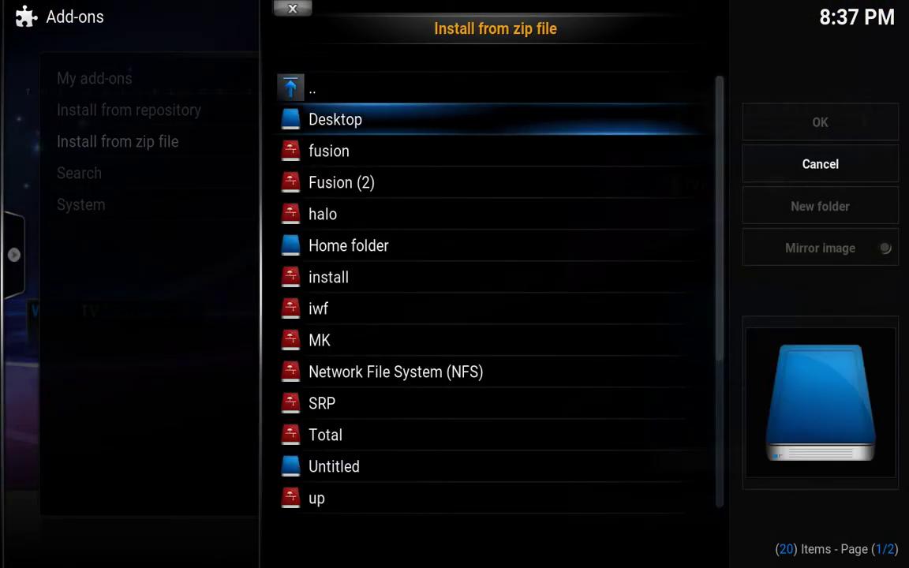
key(Return)
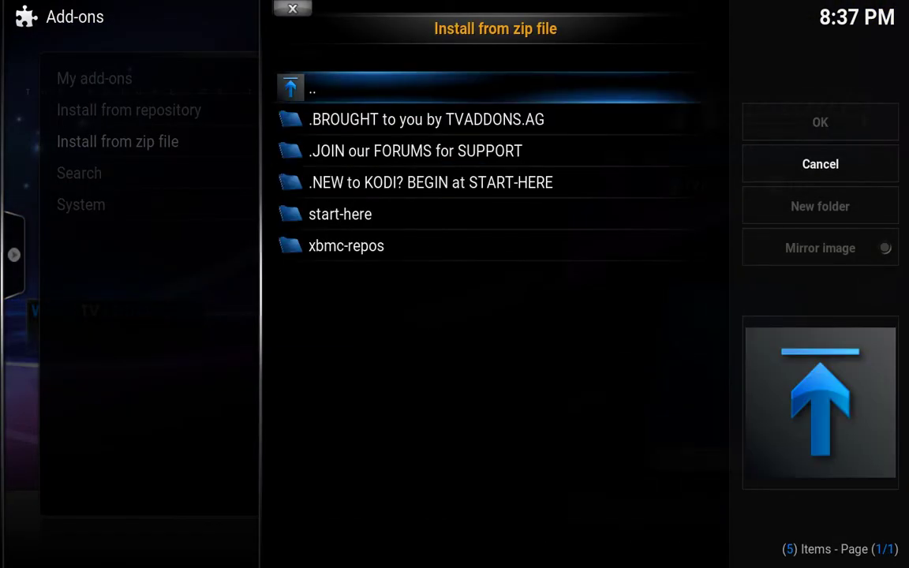
key(Down)
key(Down)
key(Down)
key(Down)
key(Down)
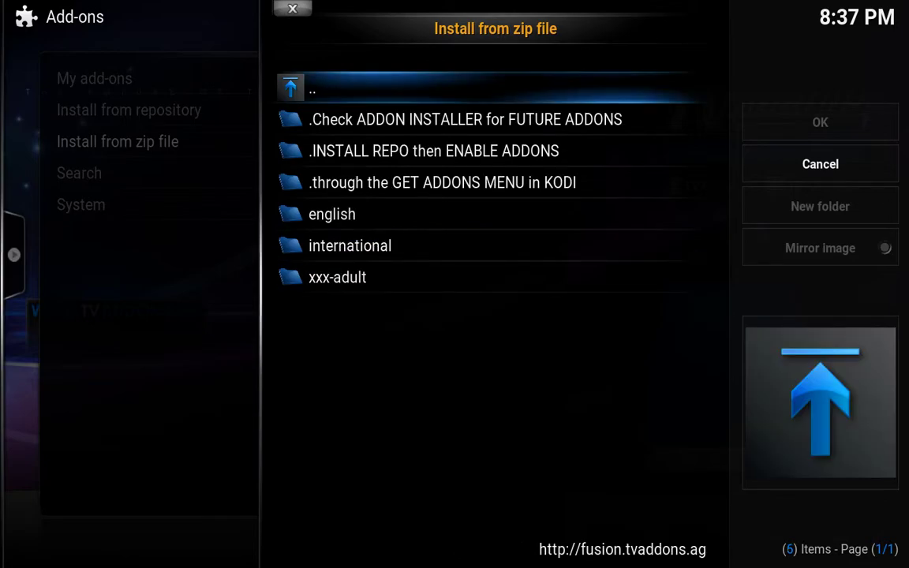
key(Down)
key(Down)
key(Down)
key(Down)
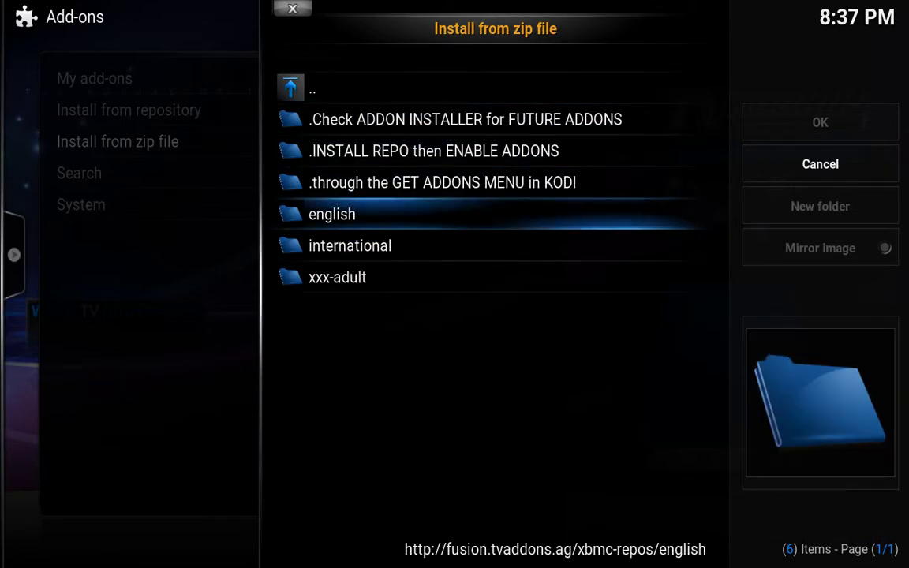
key(Return)
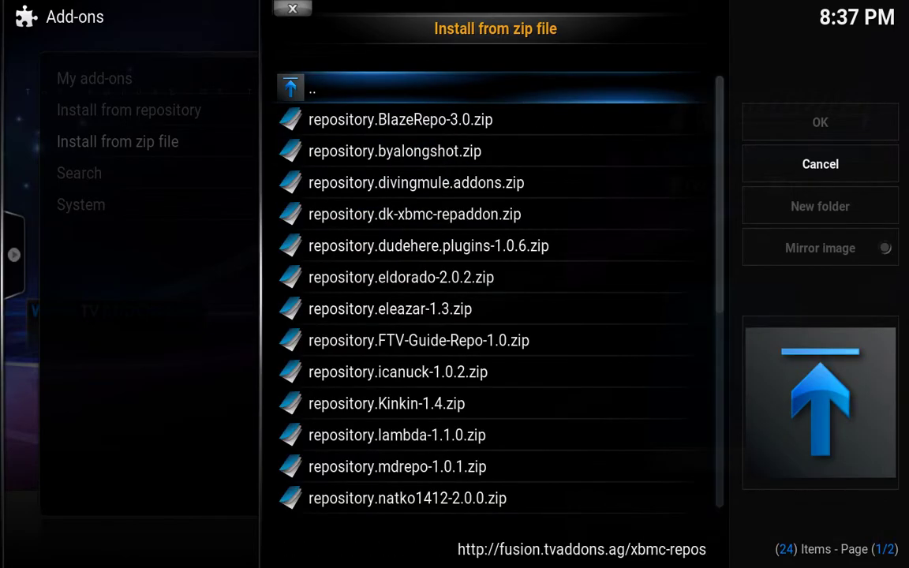
key(Down)
key(Down)
key(Down)
key(Down)
key(Down)
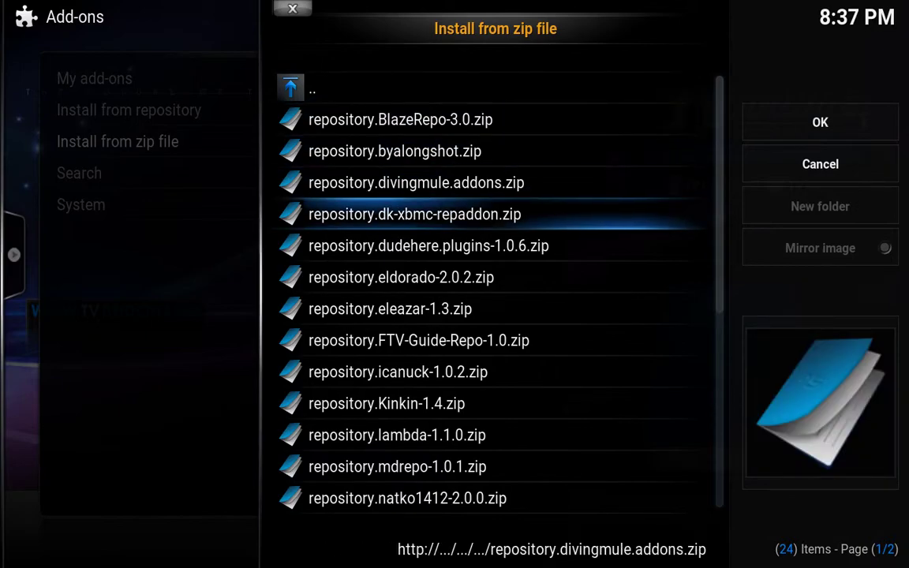
key(Up)
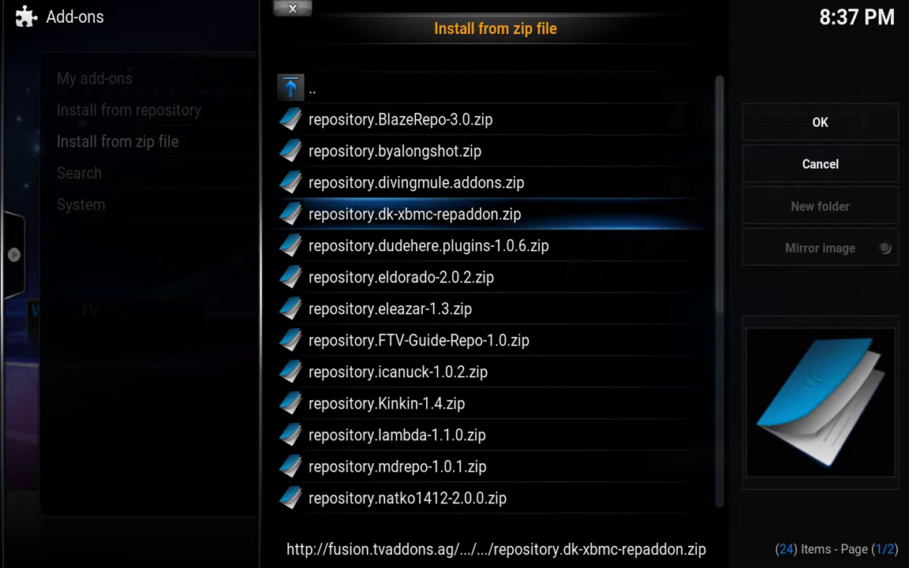
key(Return)
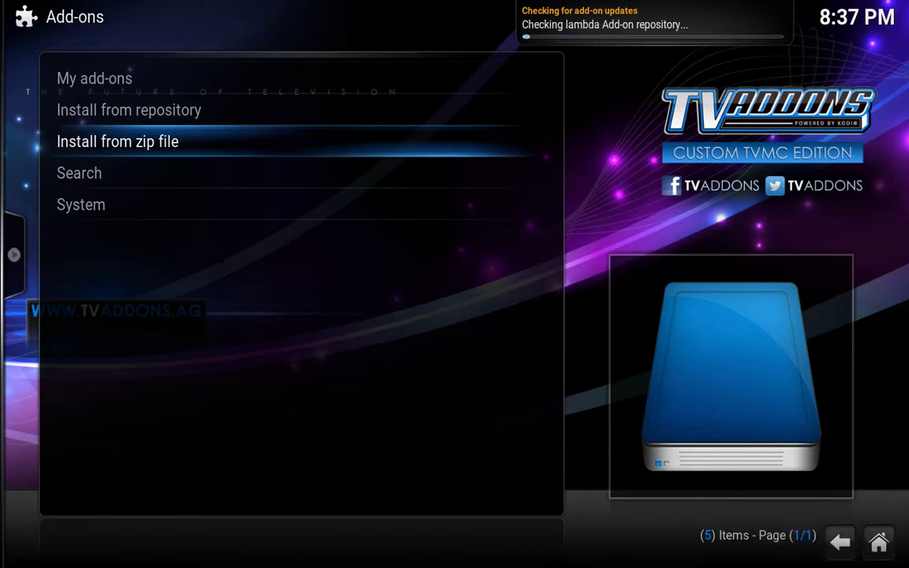
- Browse fusion > xbmc-repos > english again and install repository.lambda-1.1.0.zip
key(Return)
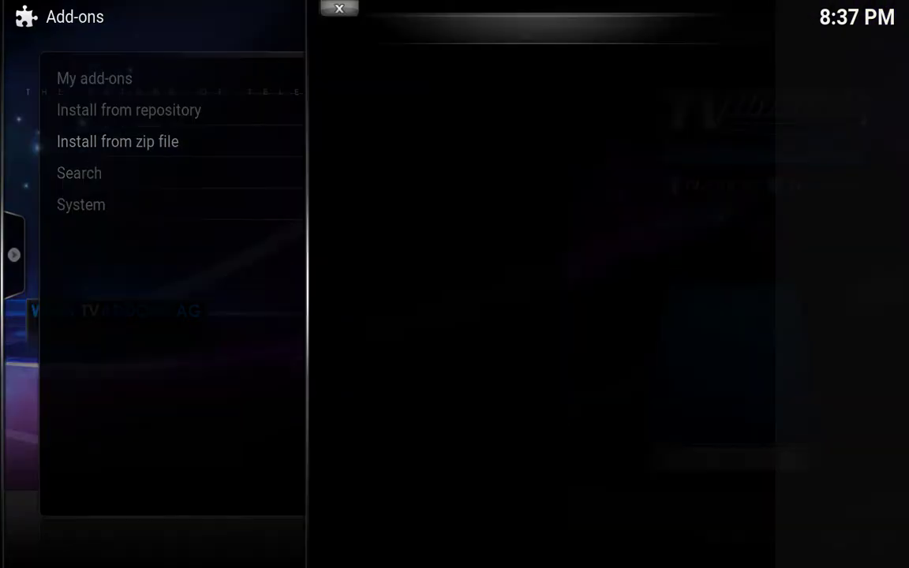
key(Down)
key(Down)
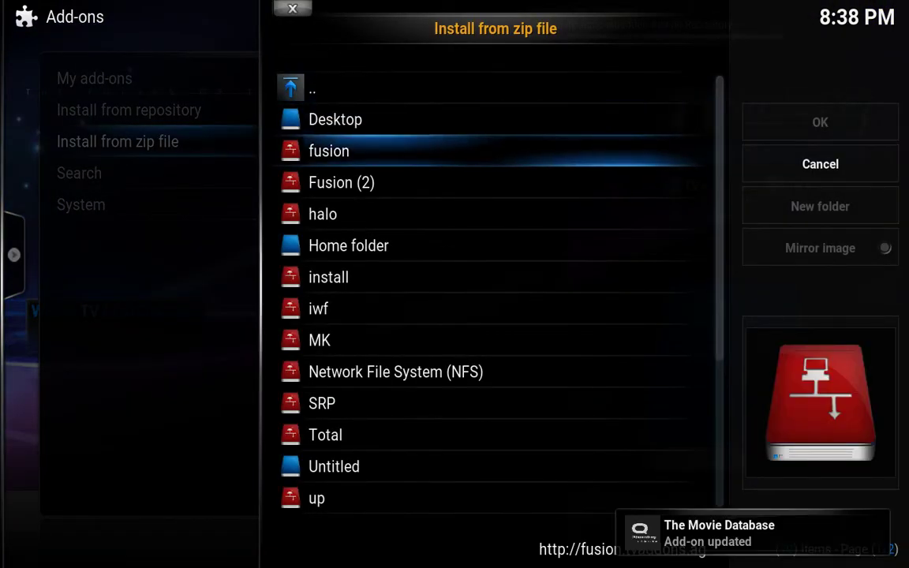
key(Return)
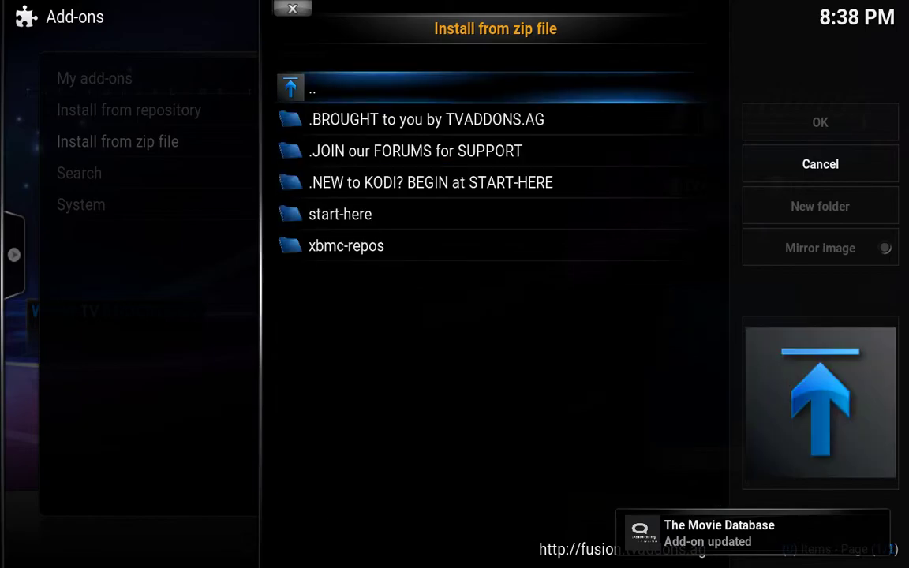
key(Down)
key(Down)
key(Down)
key(Down)
key(Down)
key(Down)
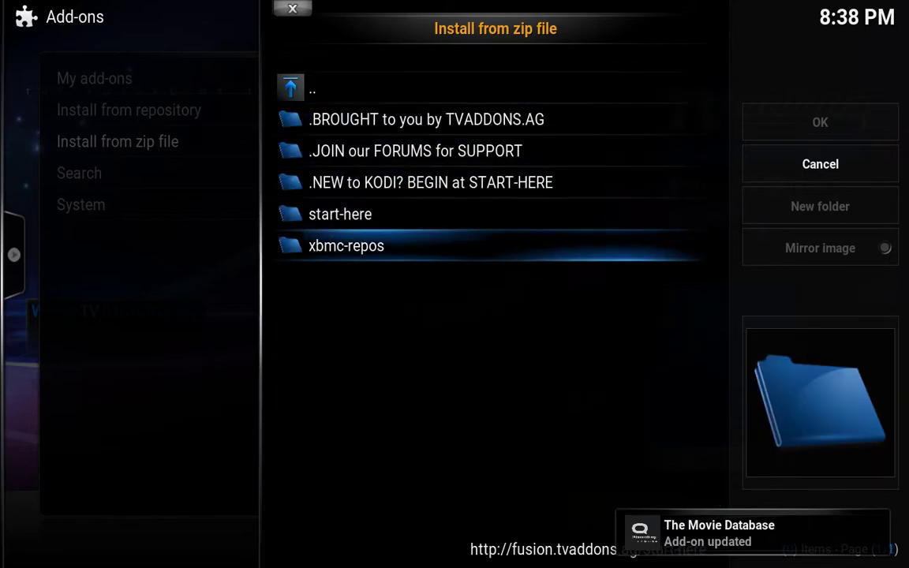
key(Up)
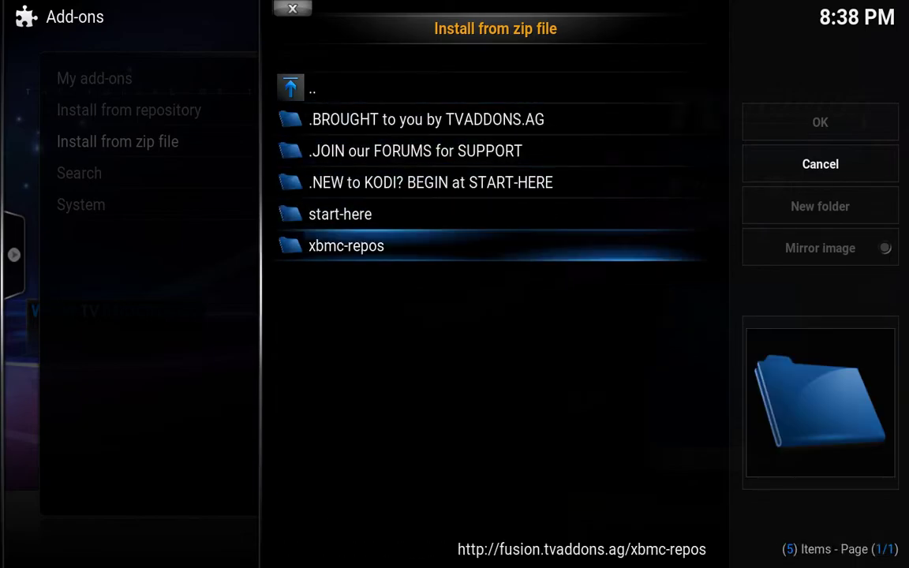
key(Return)
key(Down)
key(Down)
key(Down)
key(Down)
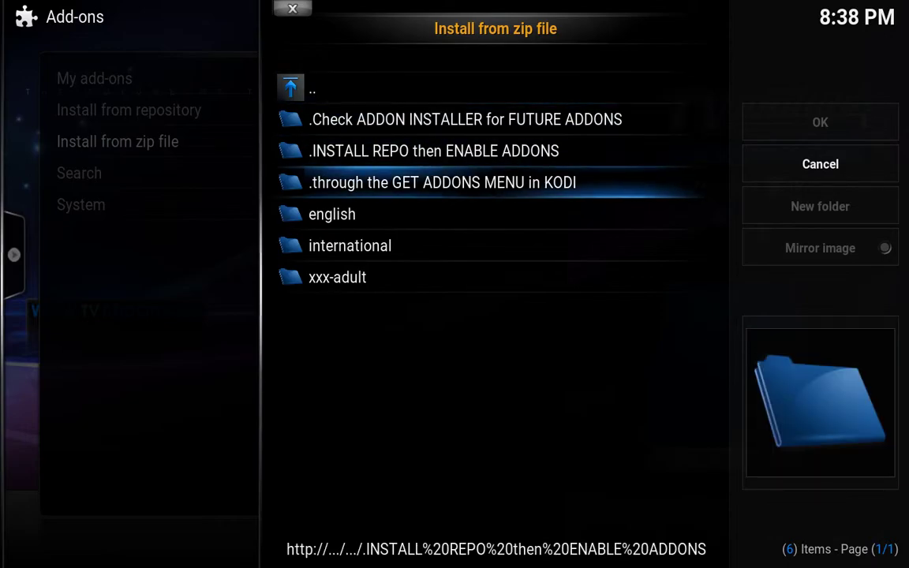
key(Return)
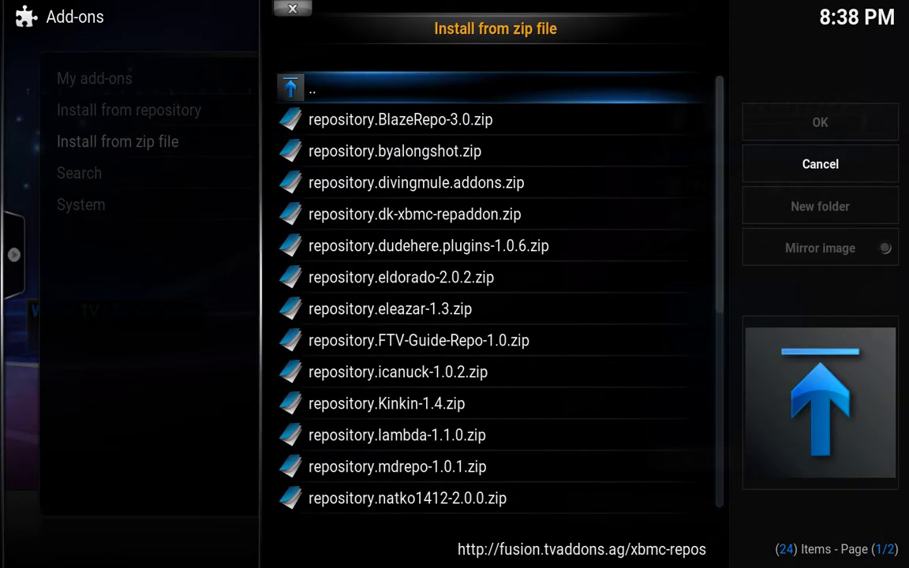
key(Down)
key(Down)
key(Down)
key(Down)
key(Down)
key(Down)
key(Down)
key(Down)
key(Down)
key(Down)
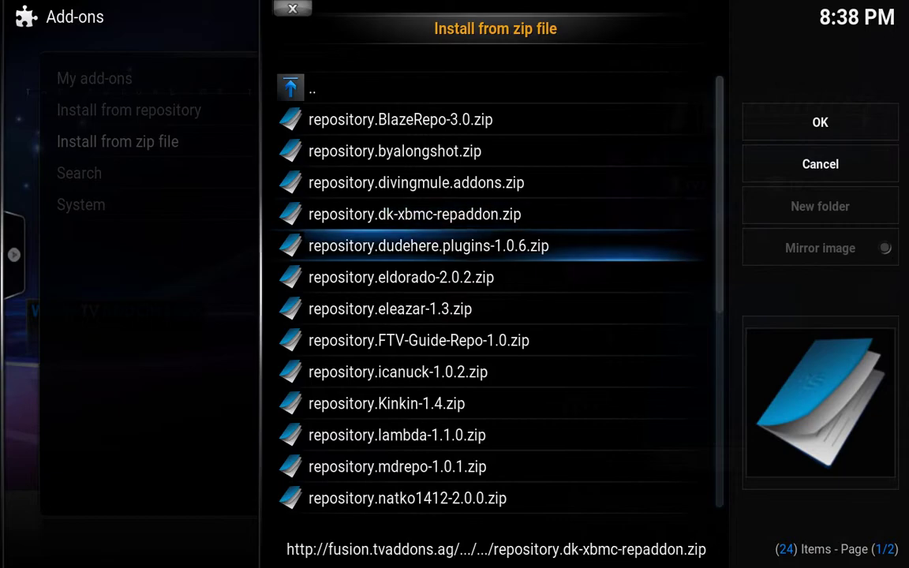
key(Down)
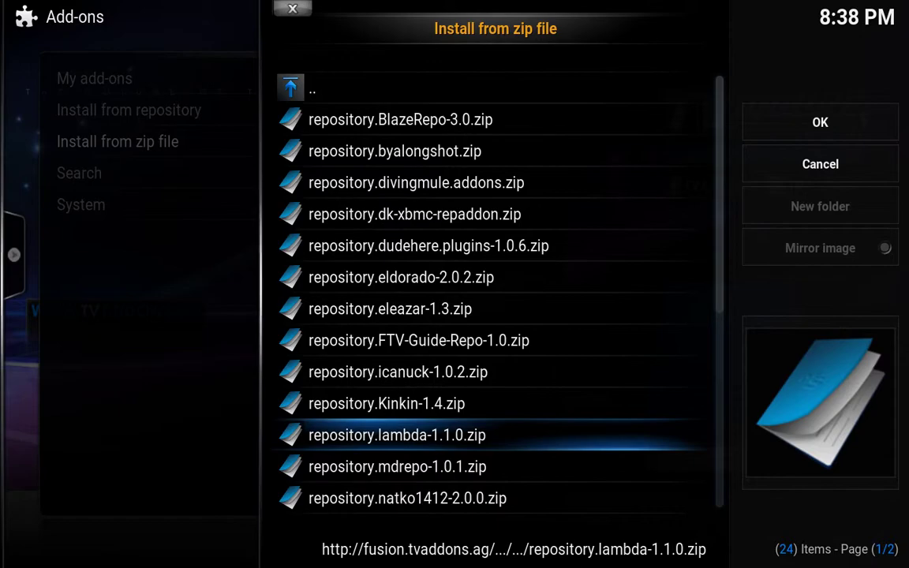
key(Return)
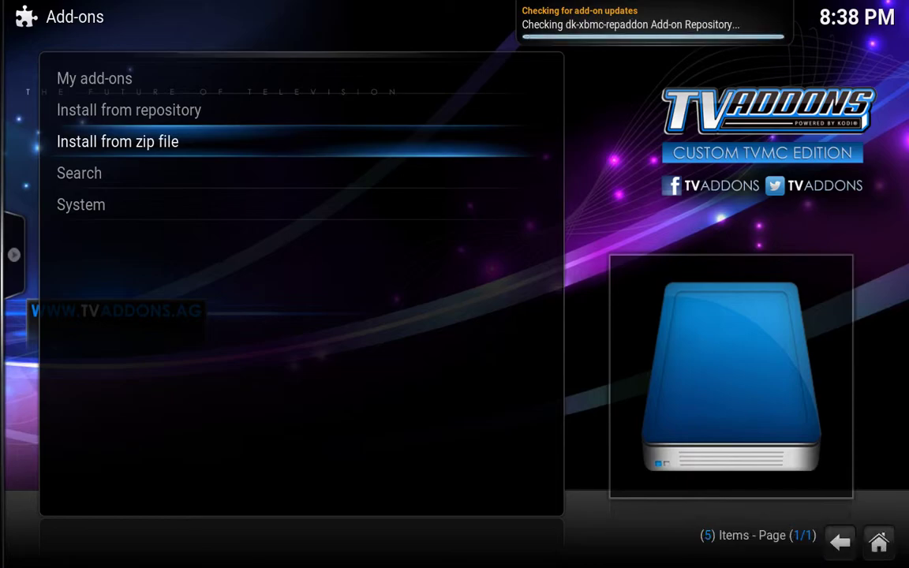
- Open the fusion source's xbmc-repos english folder in Install from zip file
key(Return)
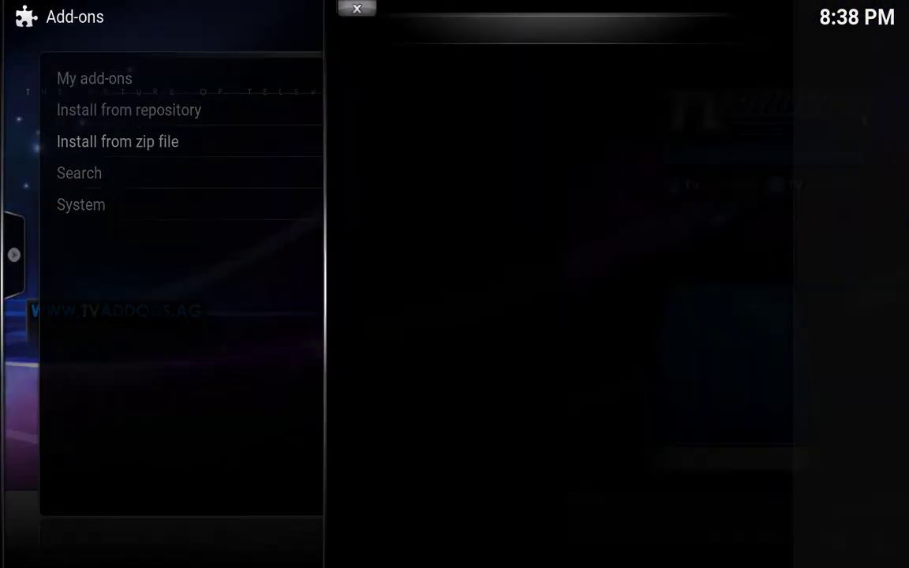
key(Down)
key(Down)
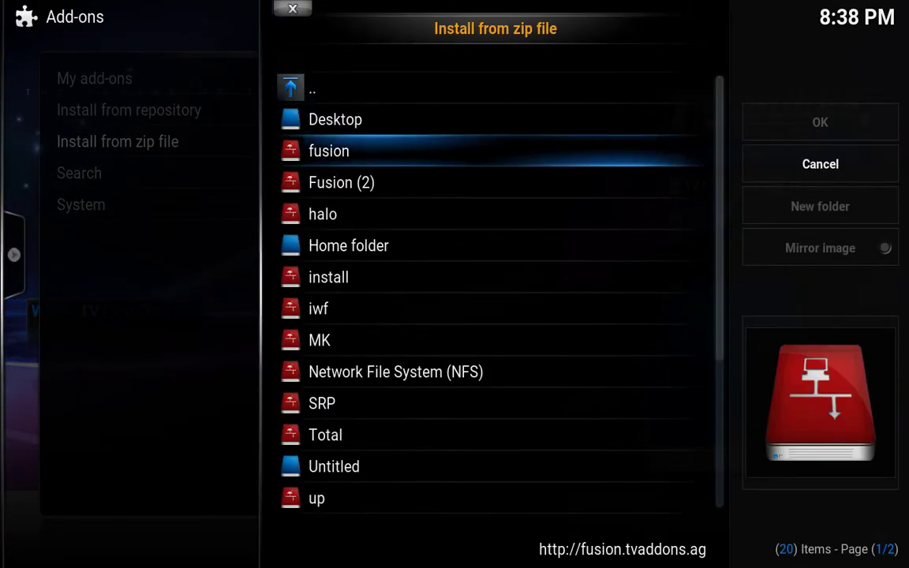
key(Return)
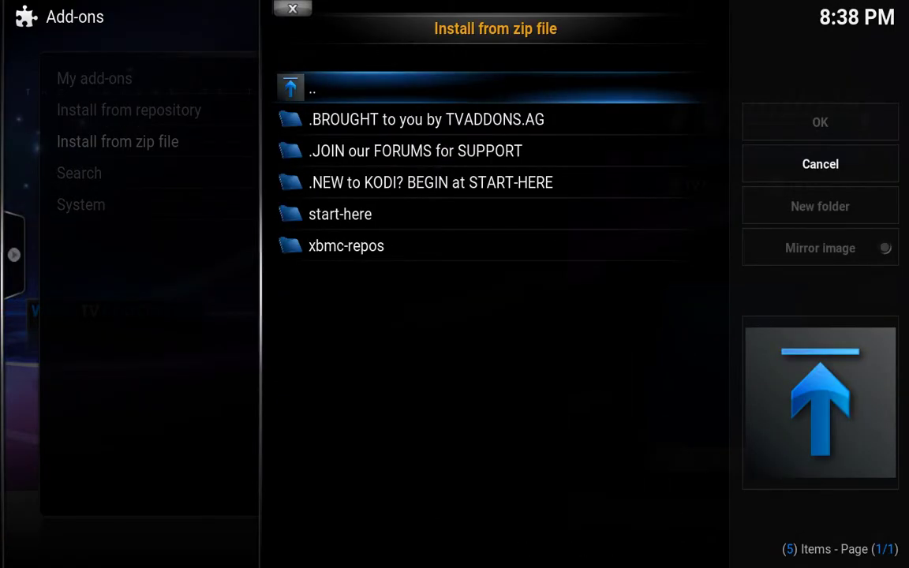
key(Down)
key(Down)
key(Down)
key(Down)
key(Down)
key(Down)
key(Up)
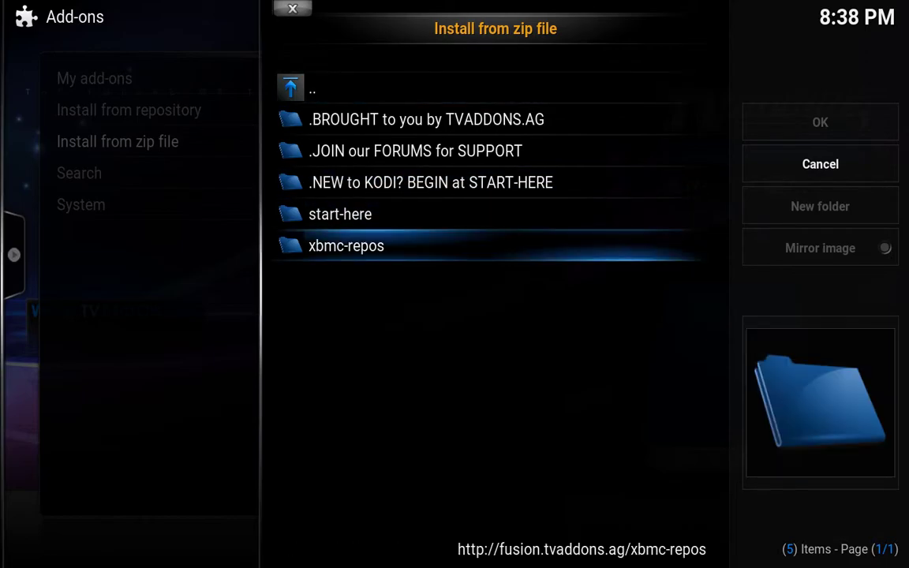
key(Return)
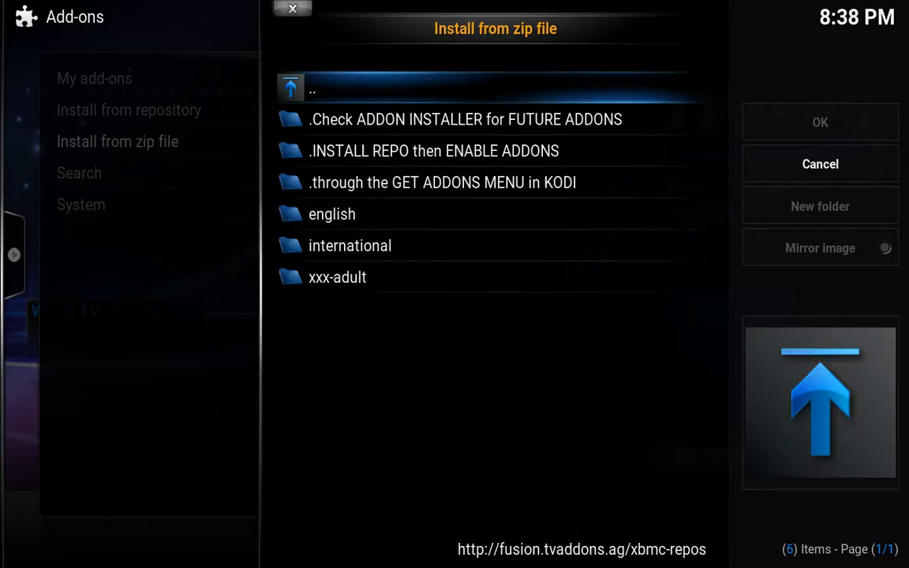
key(Down)
key(Down)
key(Down)
key(Down)
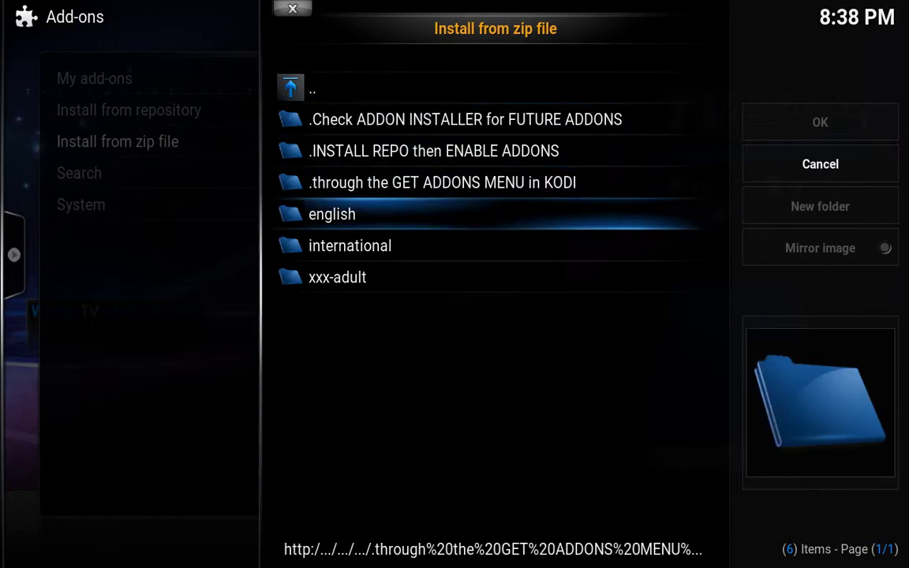
key(Return)
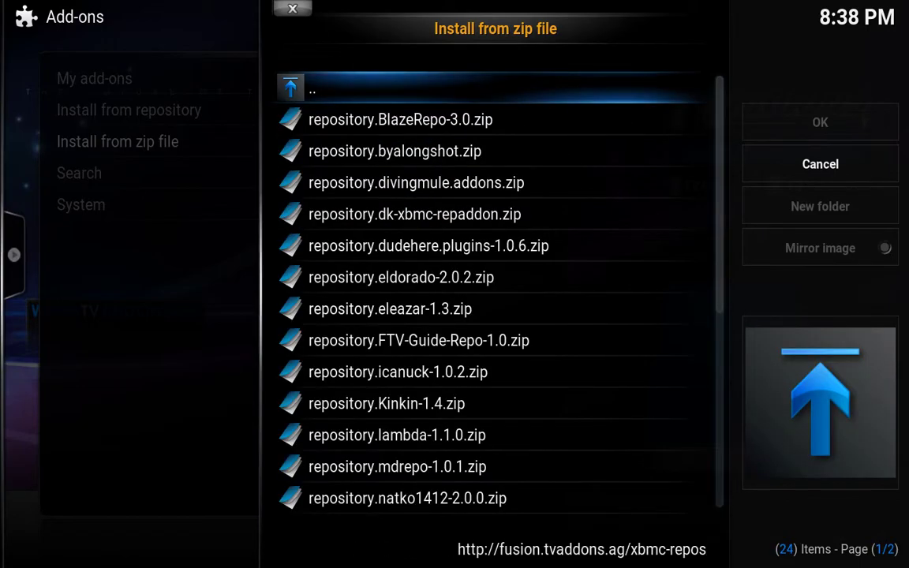
- Move through the repository zips to repository.xbmchub-1.0.6.zip and install it
key(Down)
key(Down)
key(Down)
key(Down)
key(Down)
key(Down)
key(Down)
key(Down)
key(Down)
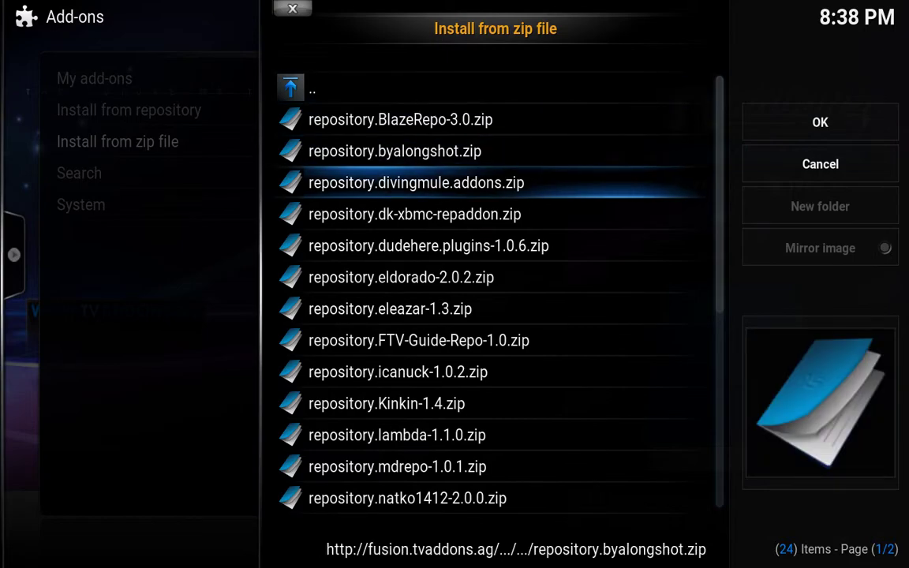
key(Down)
key(Down)
key(Down)
key(Down)
key(Down)
key(Down)
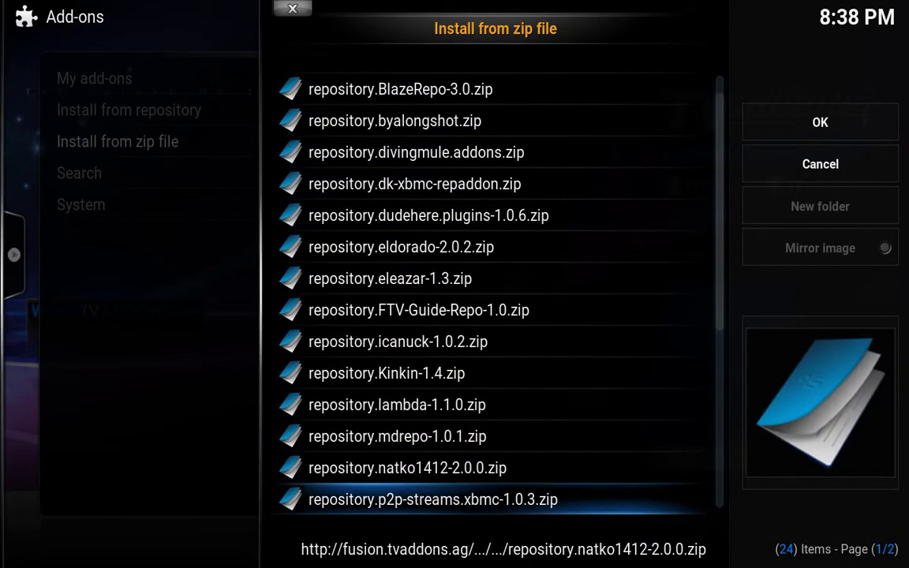
key(Down)
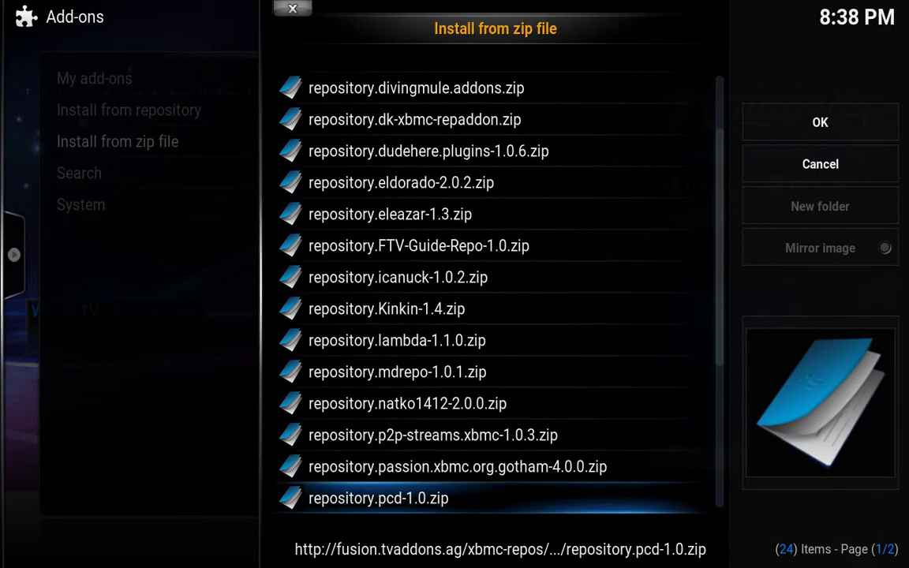
key(Down)
key(Down)
key(Down)
key(Down)
key(Down)
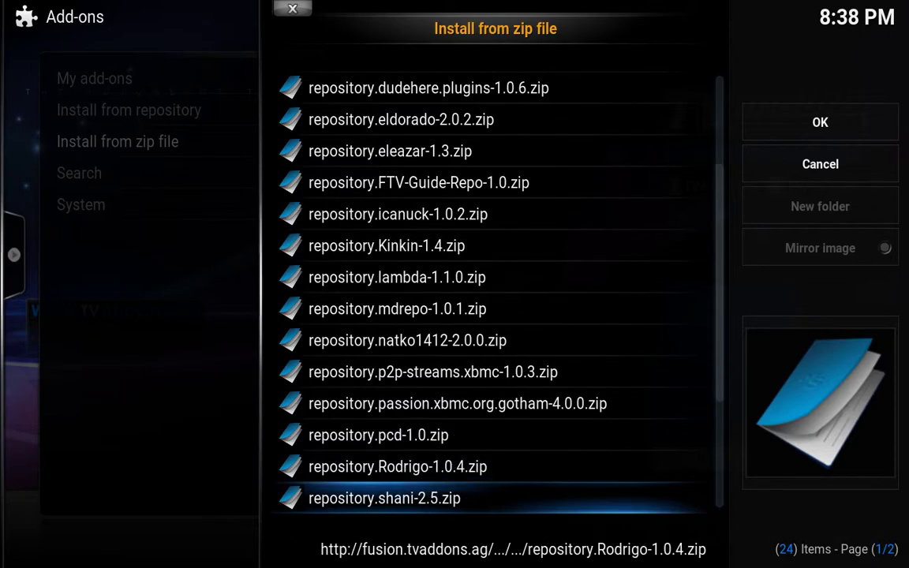
key(Down)
key(Down)
key(Down)
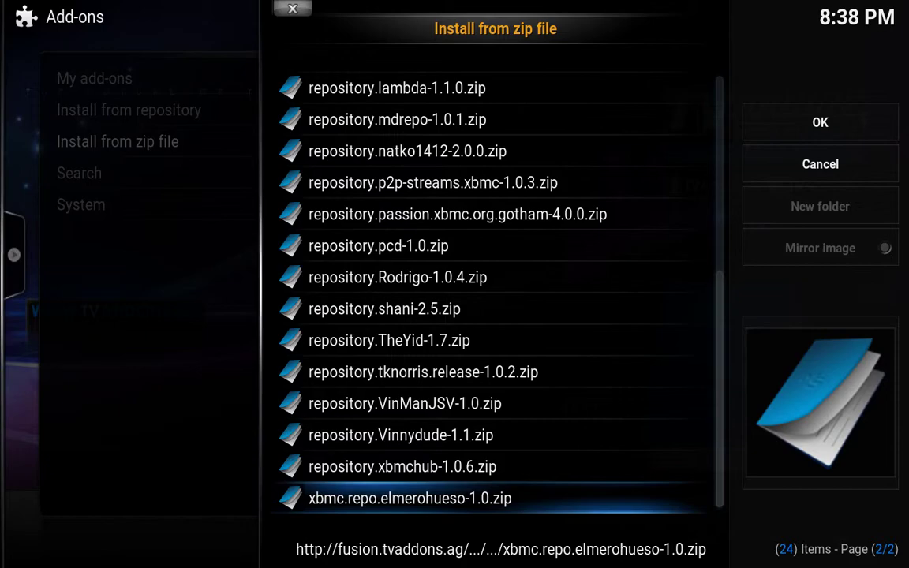
key(Down)
key(Up)
key(Up)
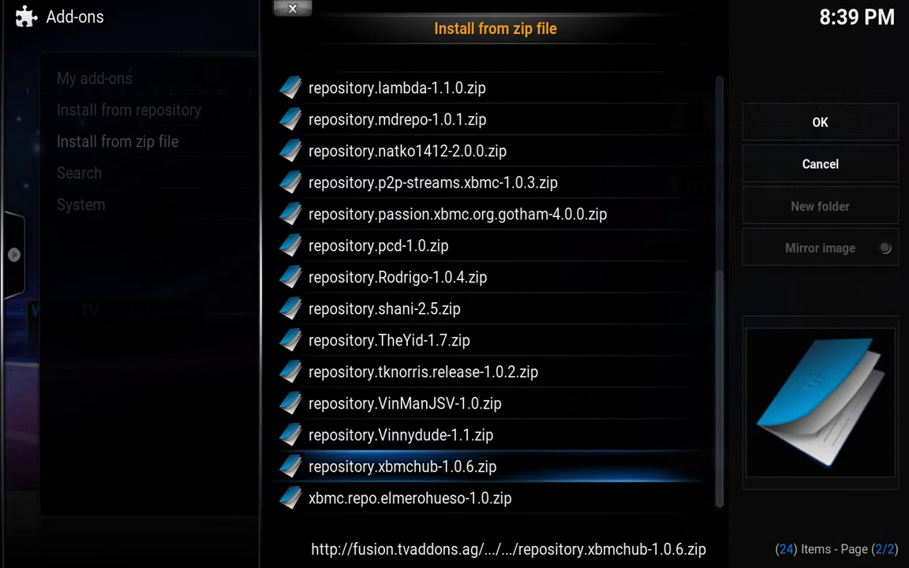
key(Return)
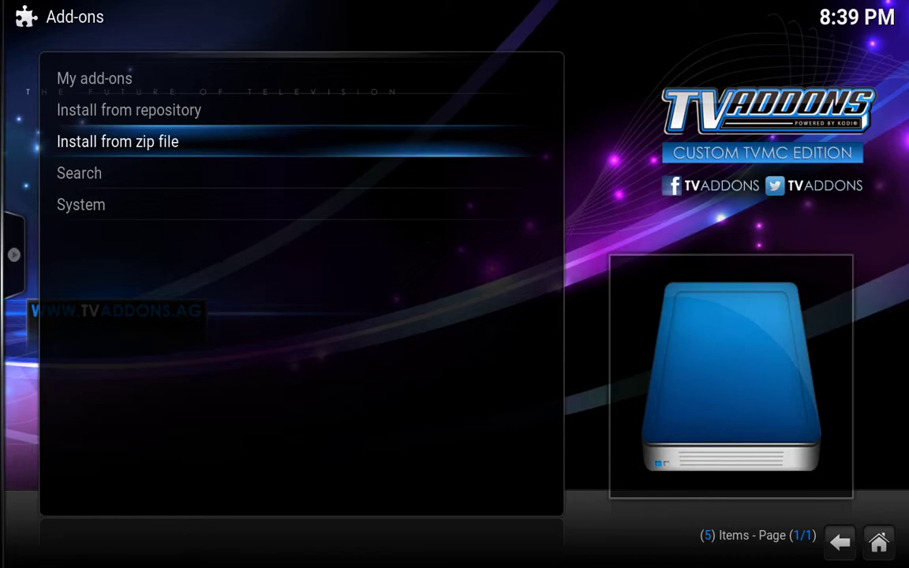
- Install repository.Halowrepo-1.6.0.zip from the halo source via Install from zip file
key(Return)
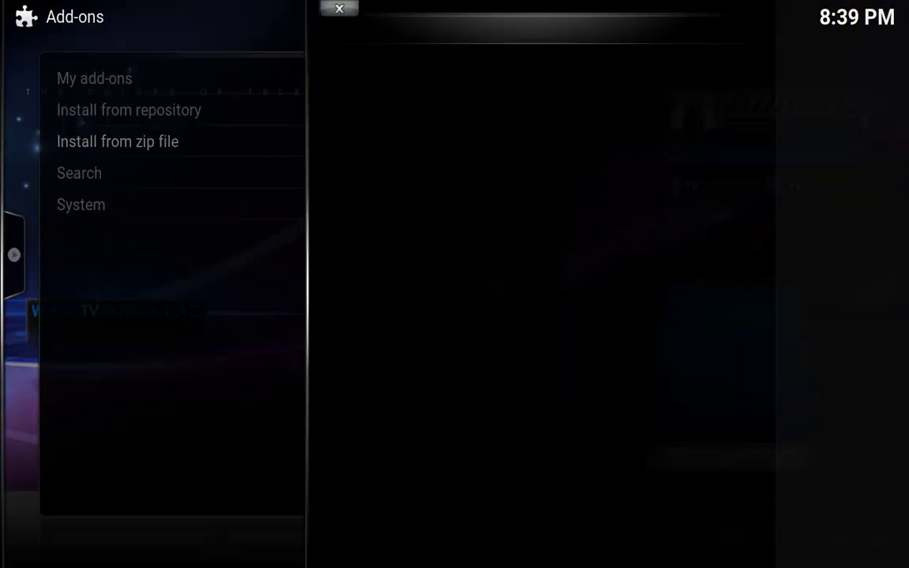
key(Down)
key(Down)
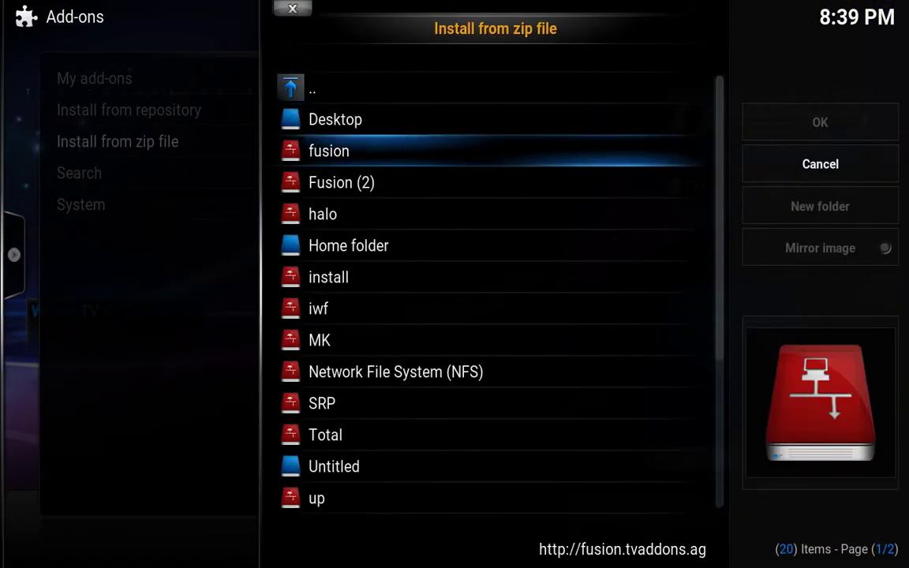
key(Down)
key(Down)
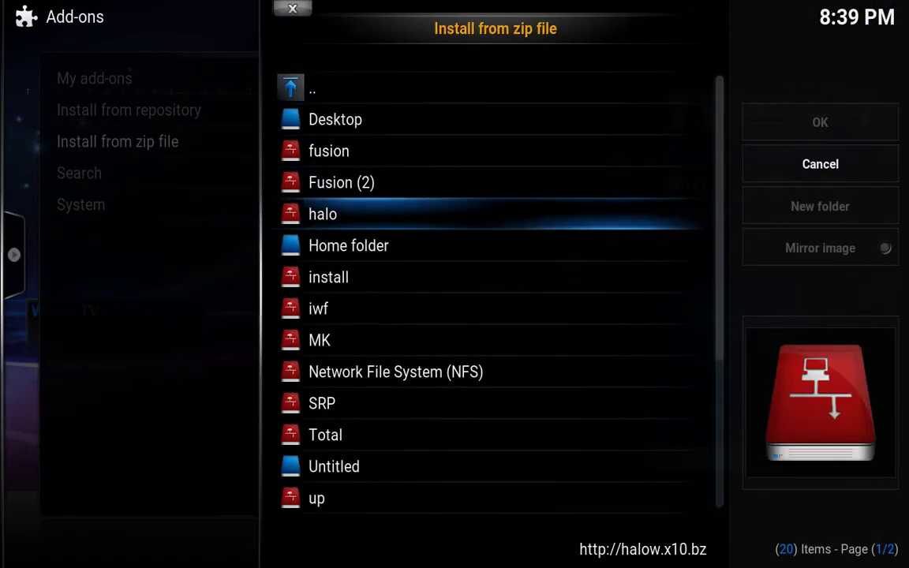
key(Return)
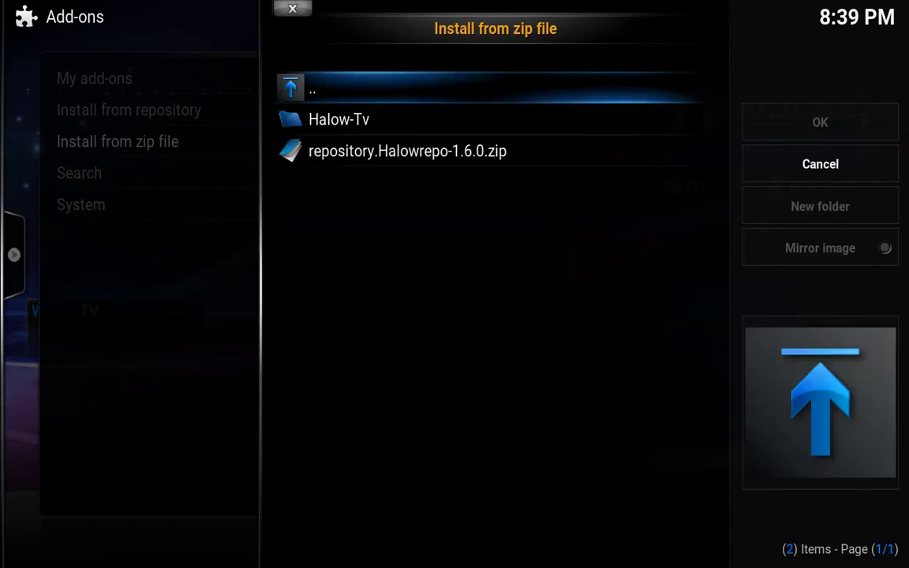
key(Down)
key(Down)
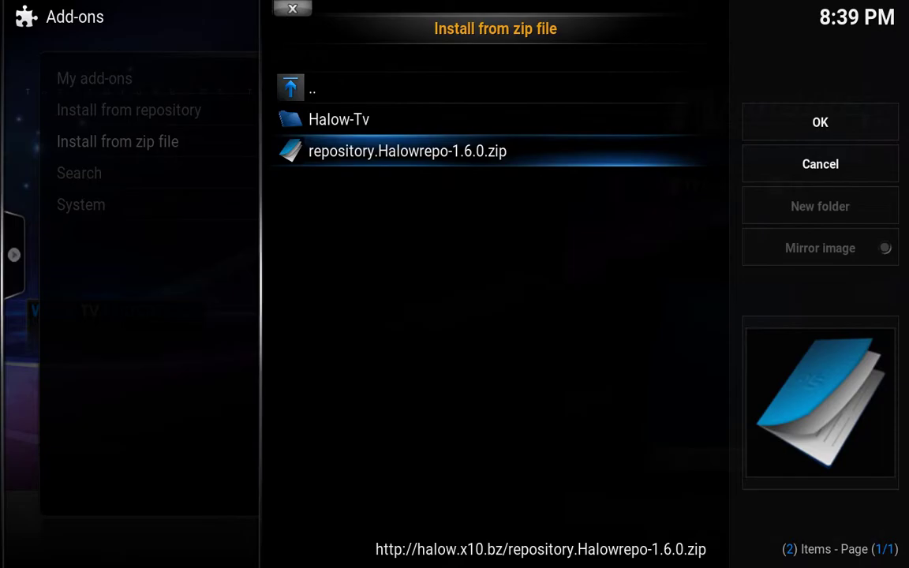
key(Return)
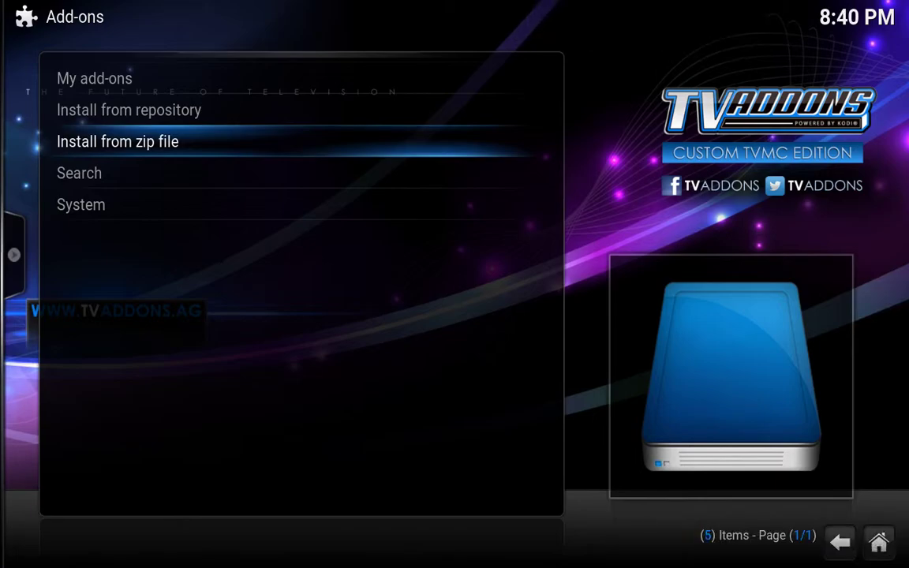
key(Return)
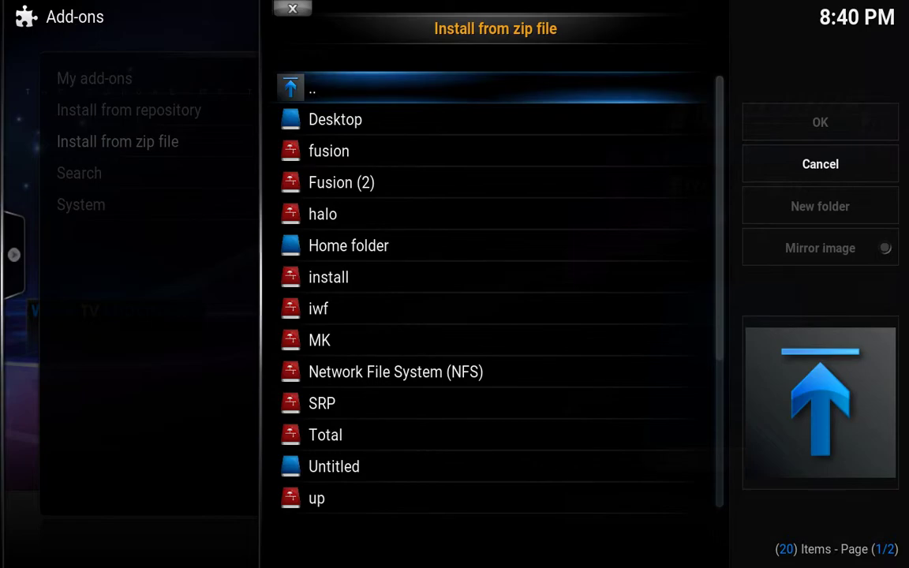
- Choose the iwf source and install repository.iWillFolo.xbmc.zip from it
key(Down)
key(Down)
key(Down)
key(Down)
key(Down)
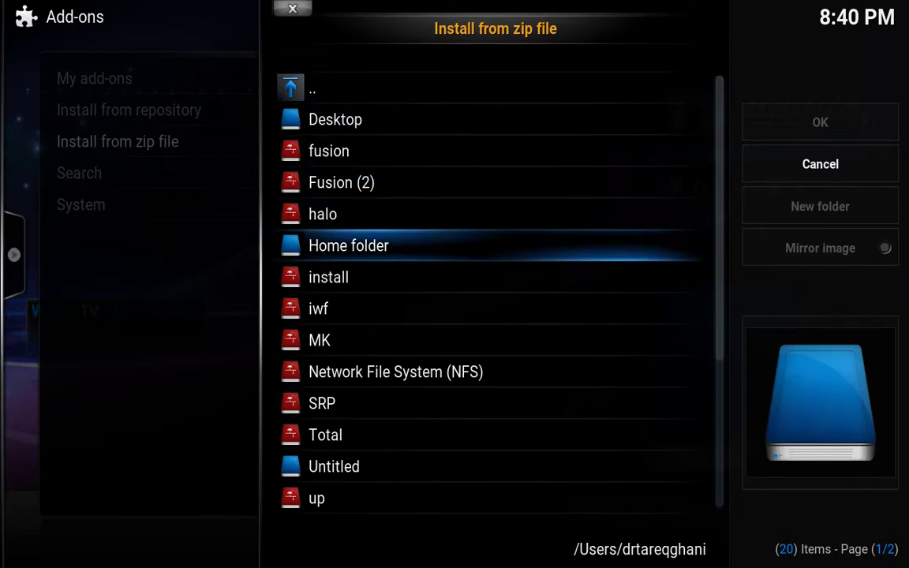
key(Down)
key(Down)
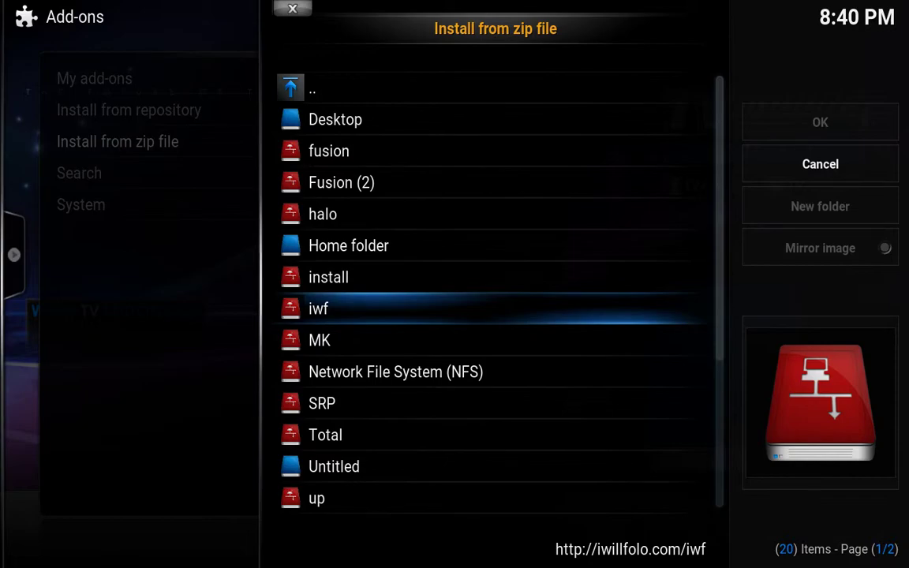
key(Return)
key(Down)
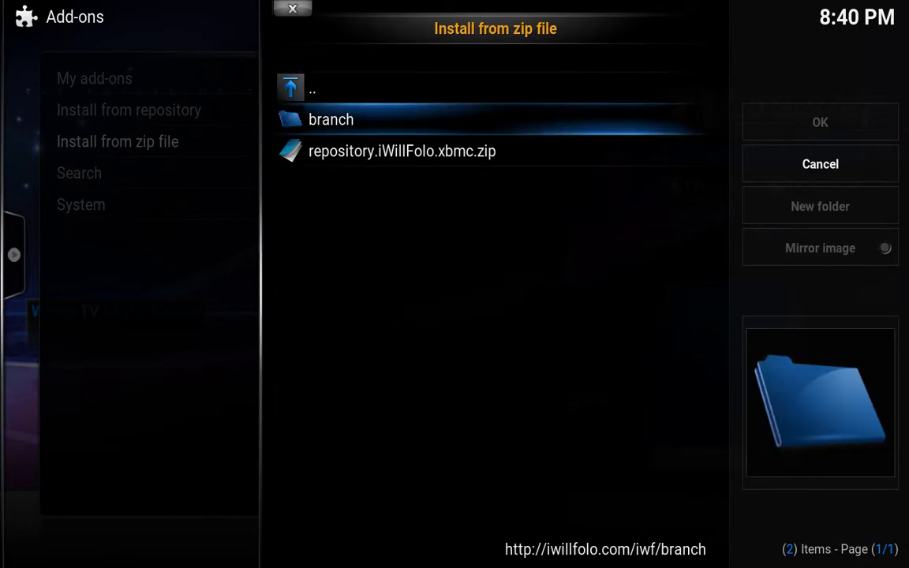
key(Down)
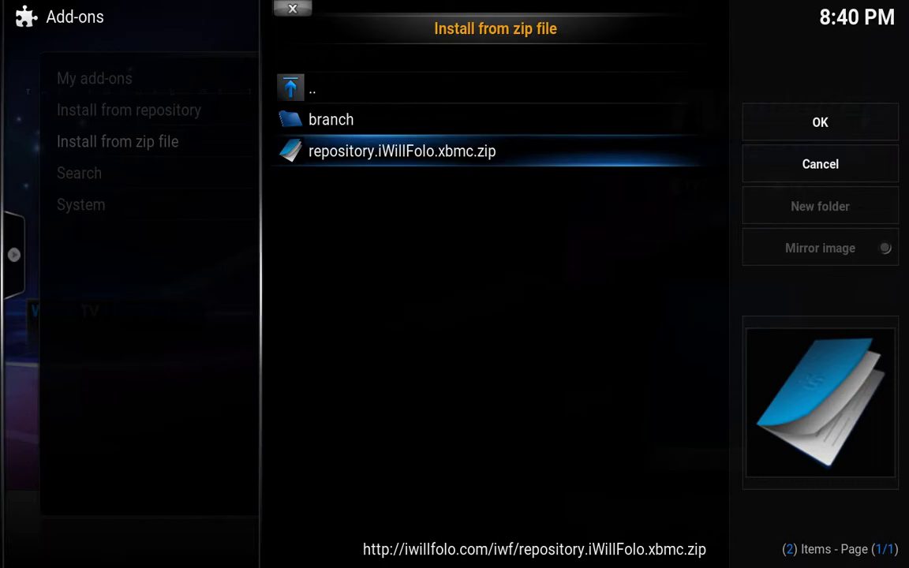
key(Return)
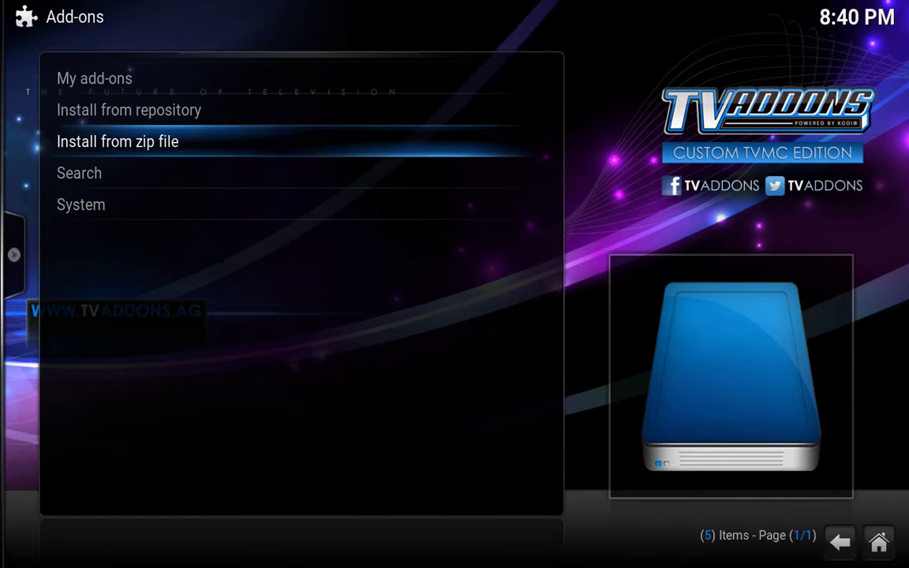
- Install repository.metalkettle-1.5.1.zip from the MK source via Install from zip file
key(Return)
key(Down)
key(Down)
key(Down)
key(Down)
key(Down)
key(Down)
key(Down)
key(Down)
key(Down)
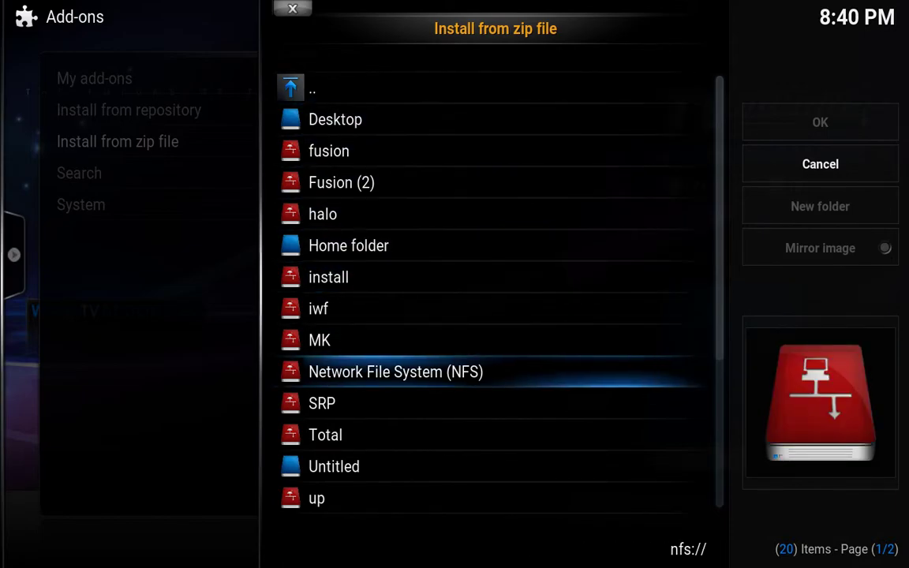
key(Up)
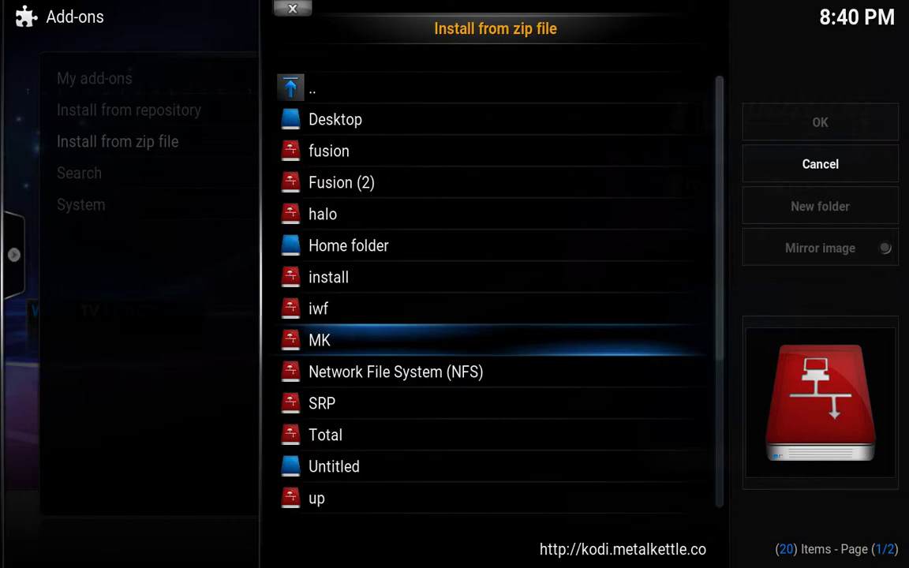
key(Return)
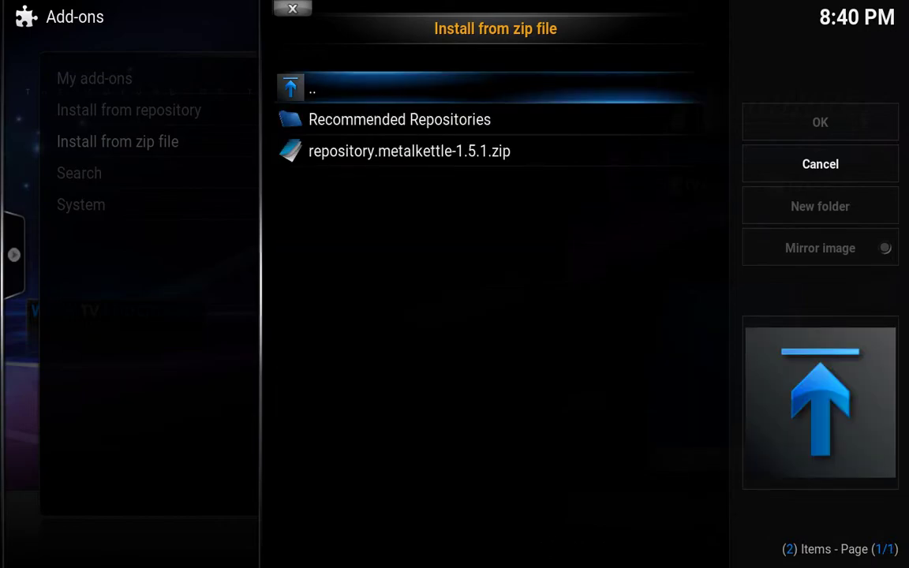
key(Down)
key(Down)
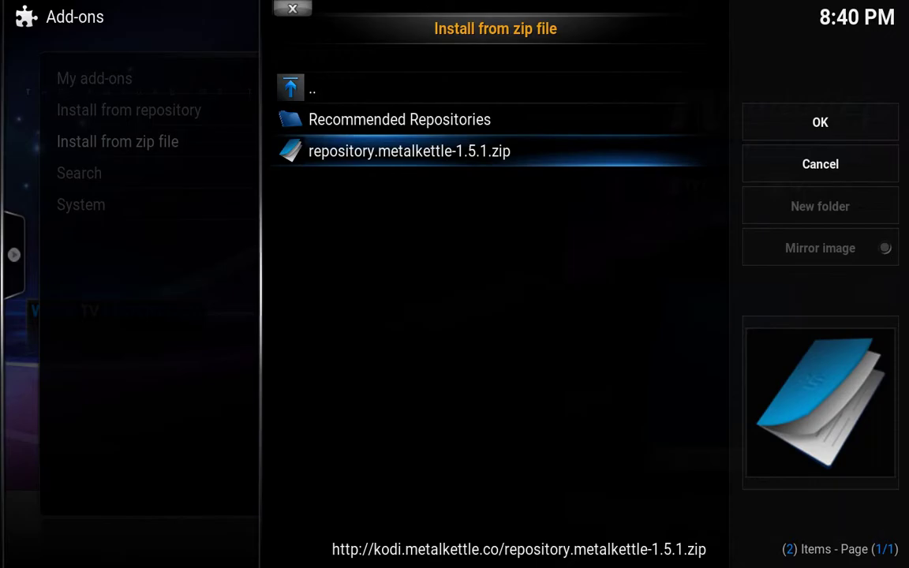
key(Return)
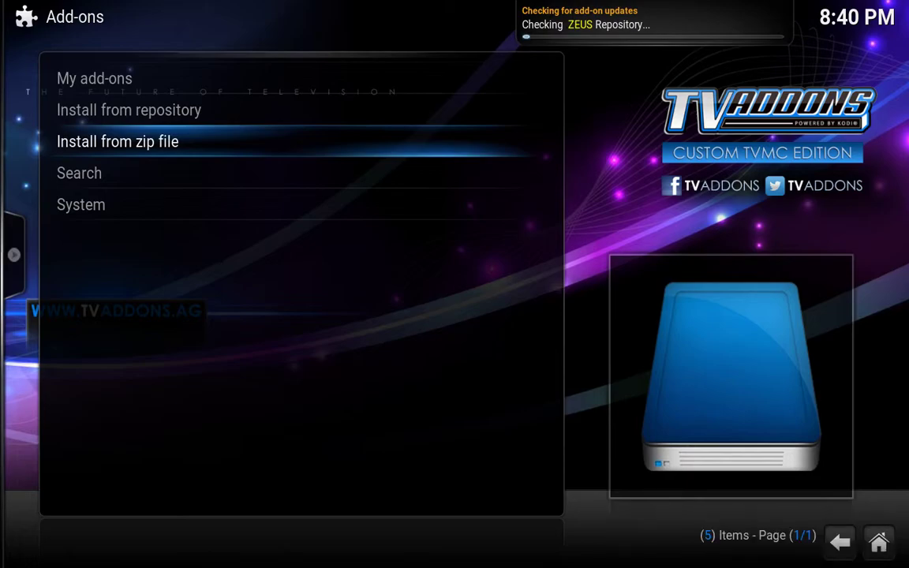
- Install superrepo.kodi.isengard.all-0.7.03.zip from the SRP source's isengard > all folder
key(Return)
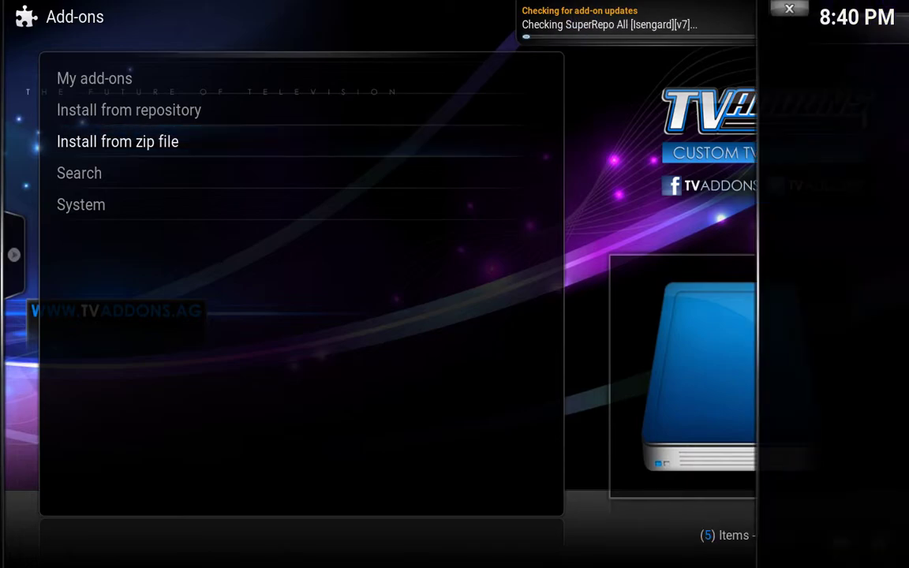
key(Down)
key(Down)
key(Down)
key(Down)
key(Down)
key(Down)
key(Down)
key(Down)
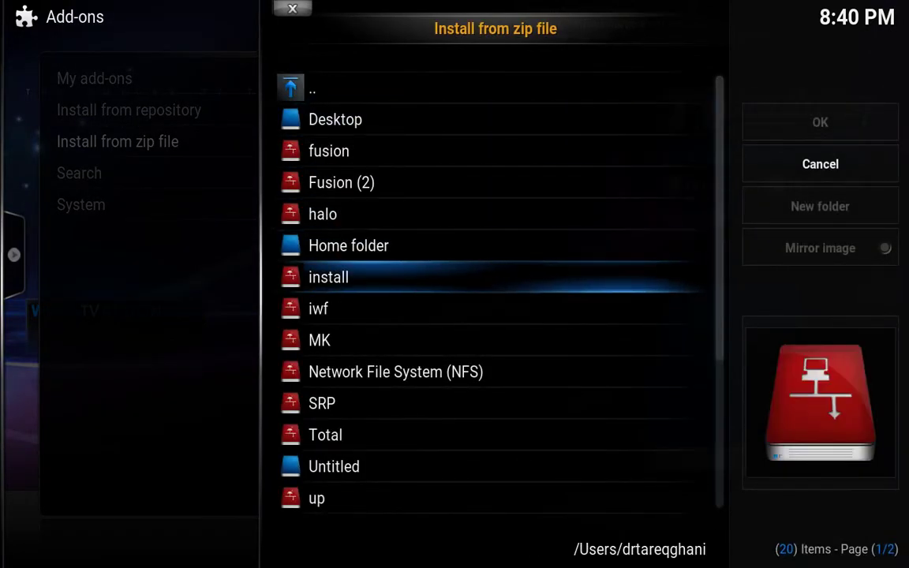
key(Down)
key(Down)
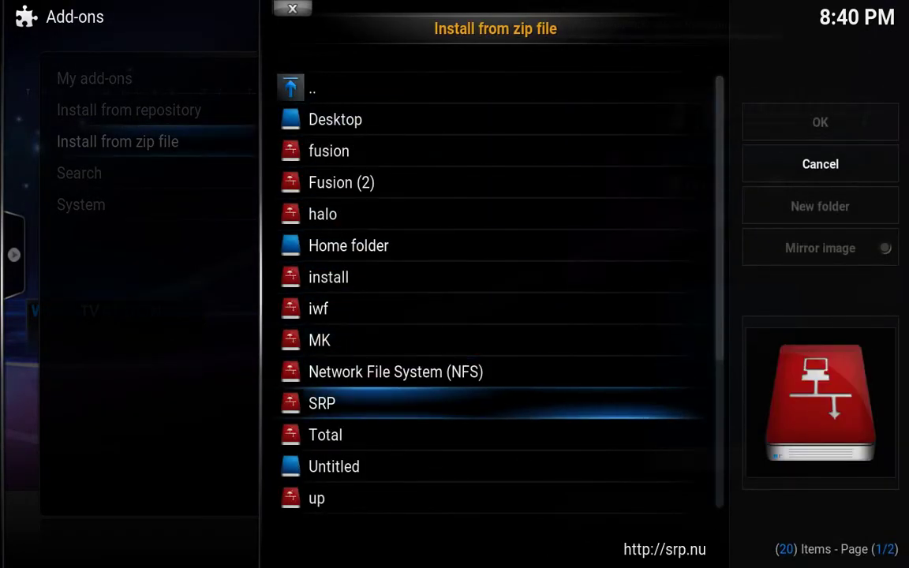
key(Return)
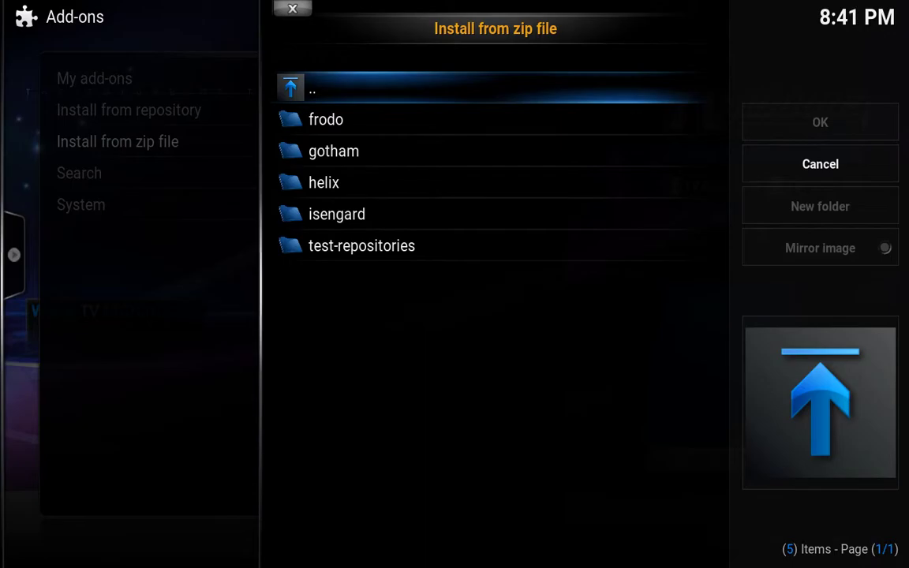
key(Down)
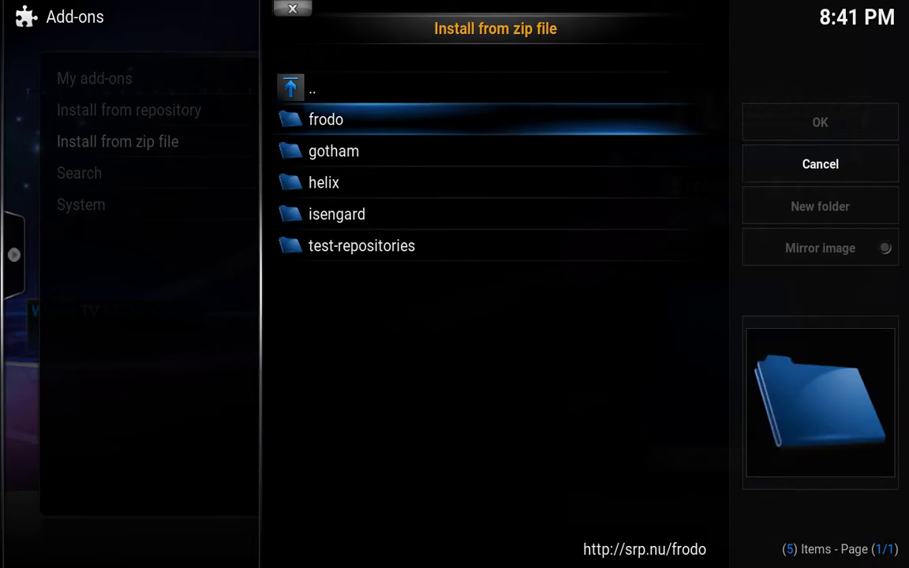
key(Down)
key(Down)
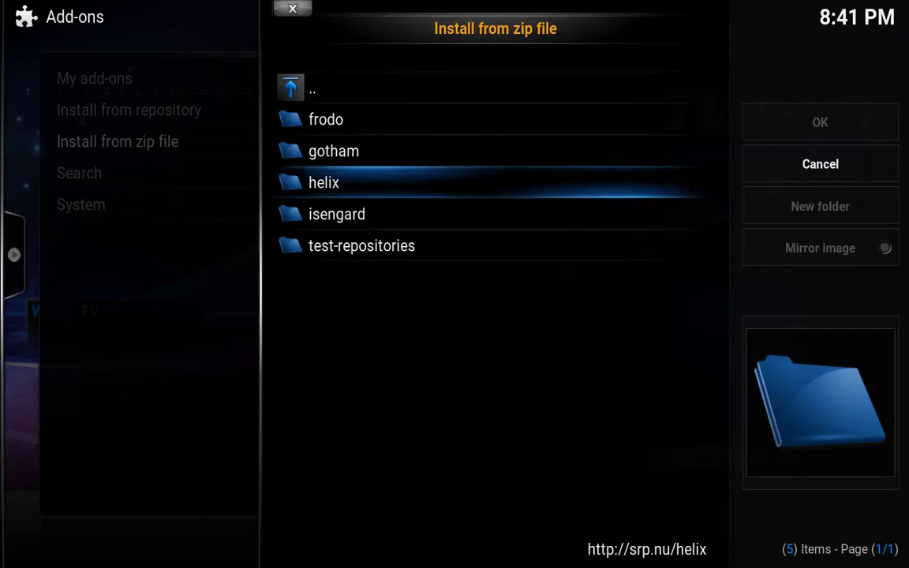
key(Down)
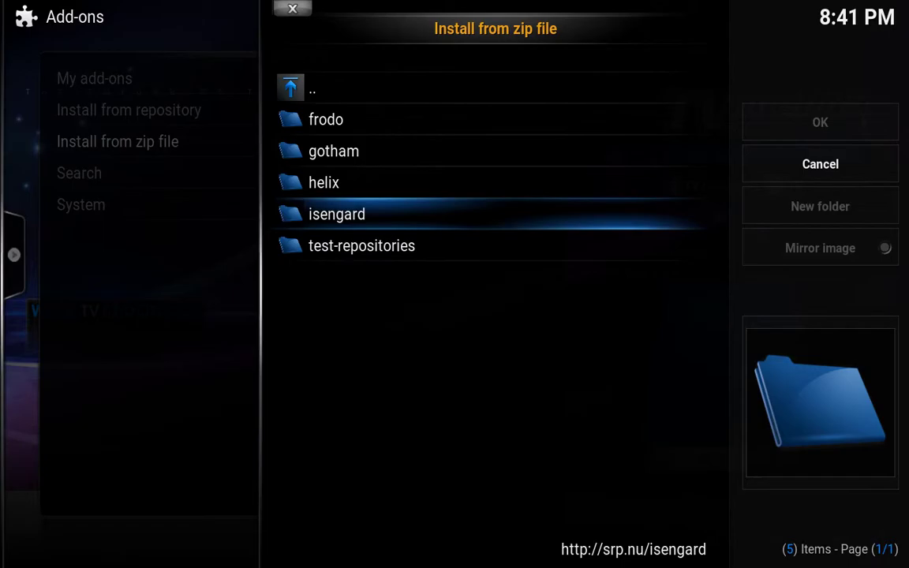
key(Return)
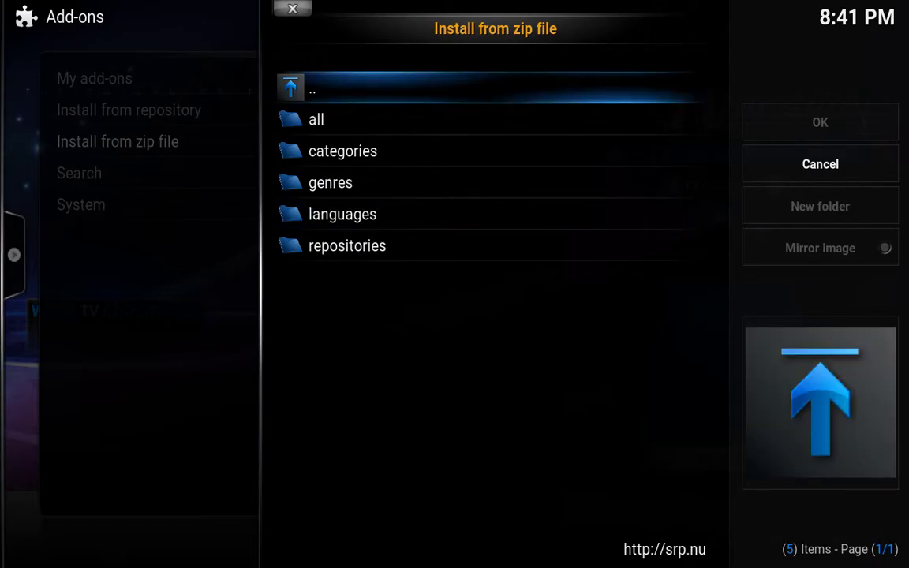
key(Down)
key(Return)
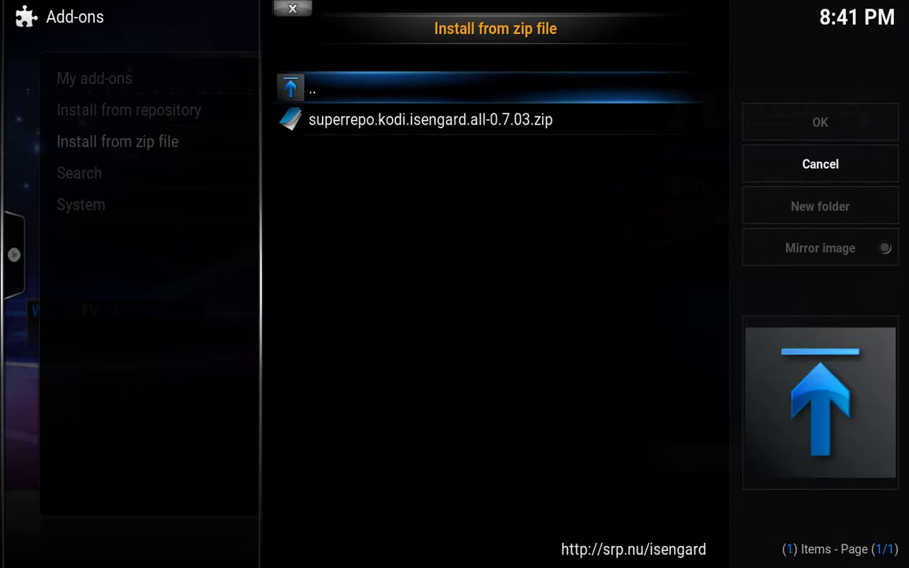
key(Down)
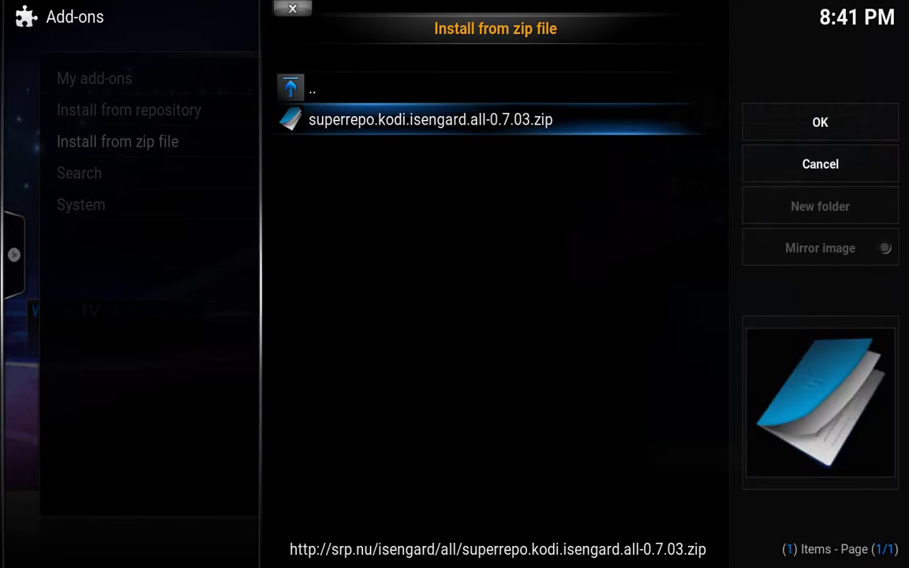
key(Return)
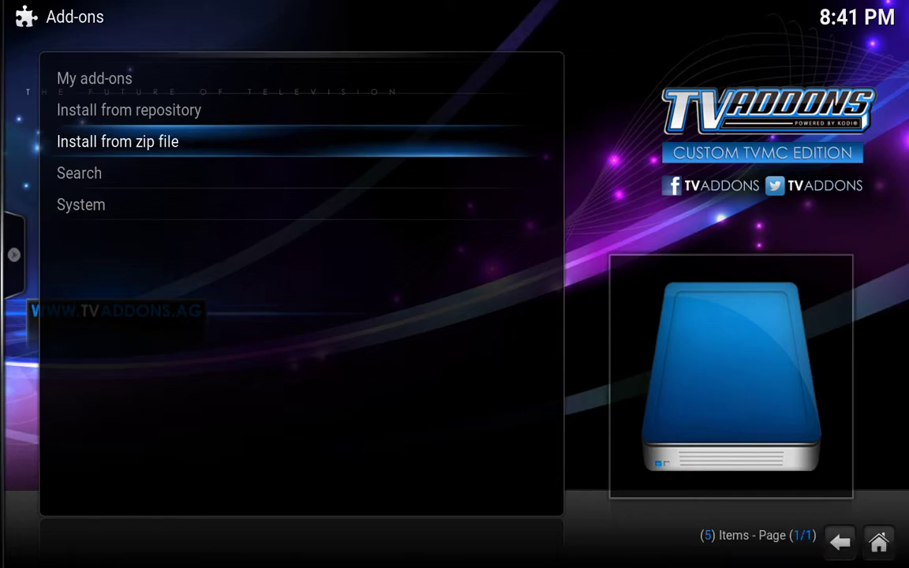
- Install TotalInstaller.zip from the Total source via Install from zip file
key(Return)
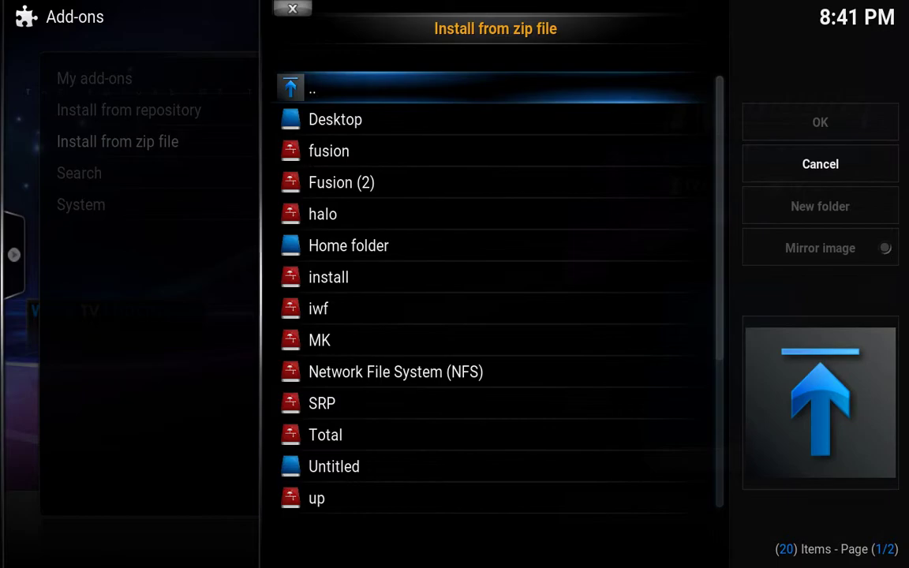
key(Down)
key(Down)
key(Down)
key(Down)
key(Down)
key(Down)
key(Down)
key(Down)
key(Down)
key(Down)
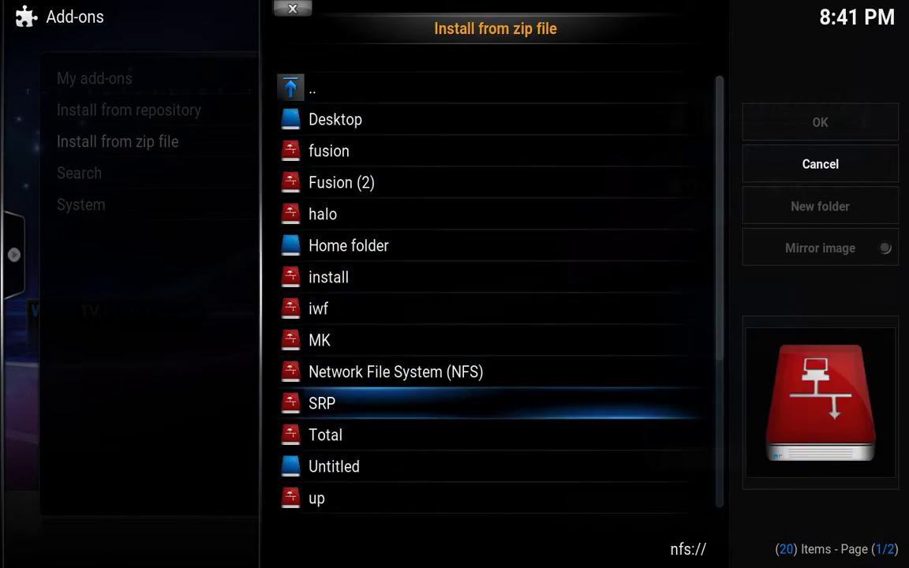
key(Down)
key(Down)
key(Up)
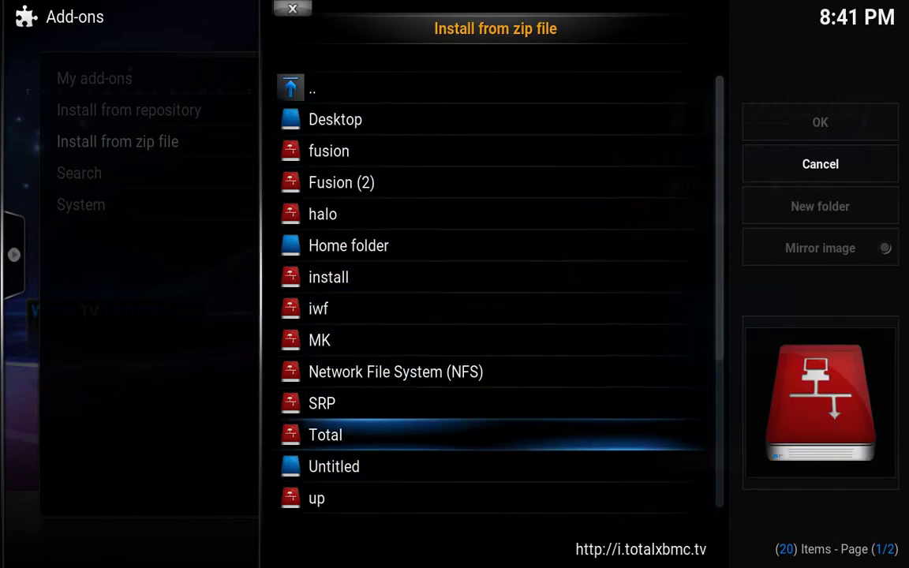
key(Return)
key(Down)
key(Down)
key(Down)
key(Down)
key(Down)
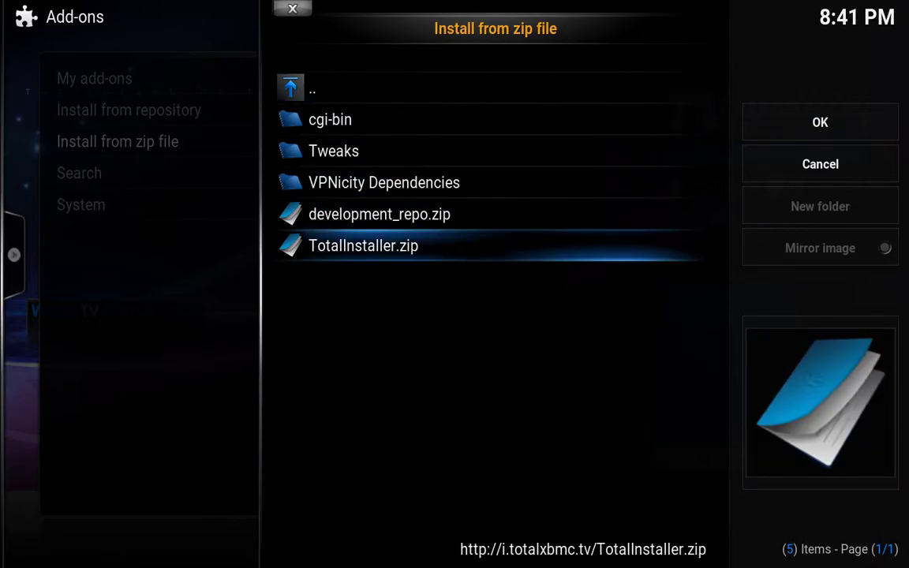
key(Return)
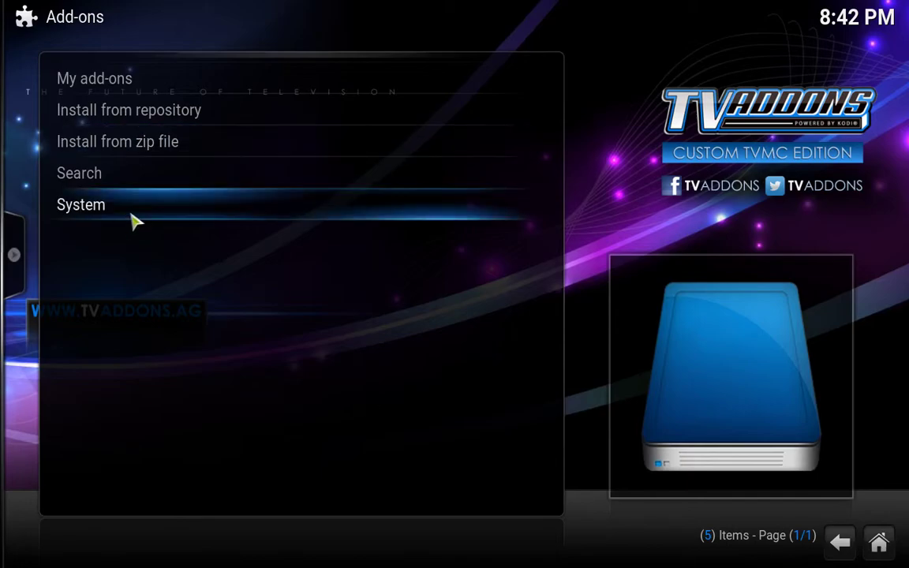
- Open the IPTV folder inside the upgrades source in the zip browser
click(142, 156)
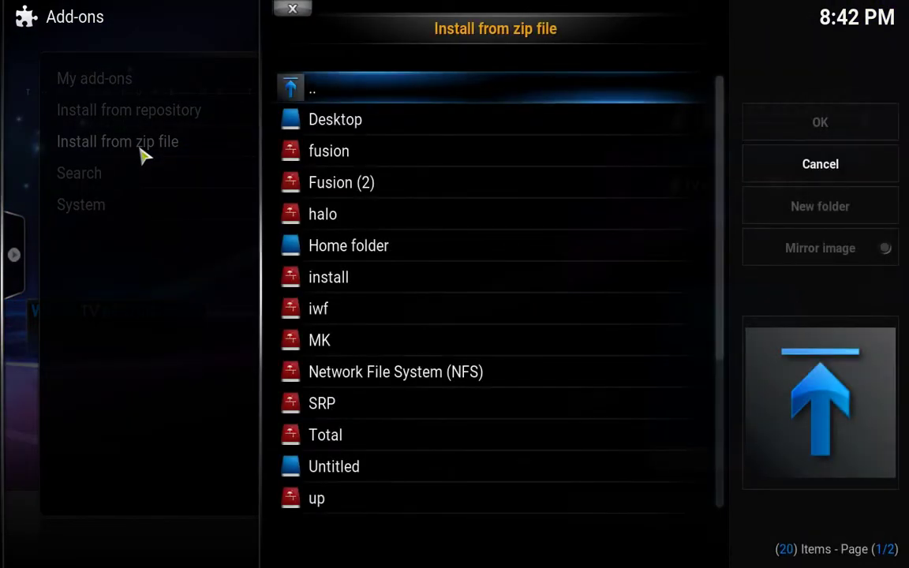
key(Down)
key(Down)
key(Down)
key(Down)
key(Down)
key(Down)
key(Down)
key(Down)
key(Down)
key(Down)
key(Down)
key(Down)
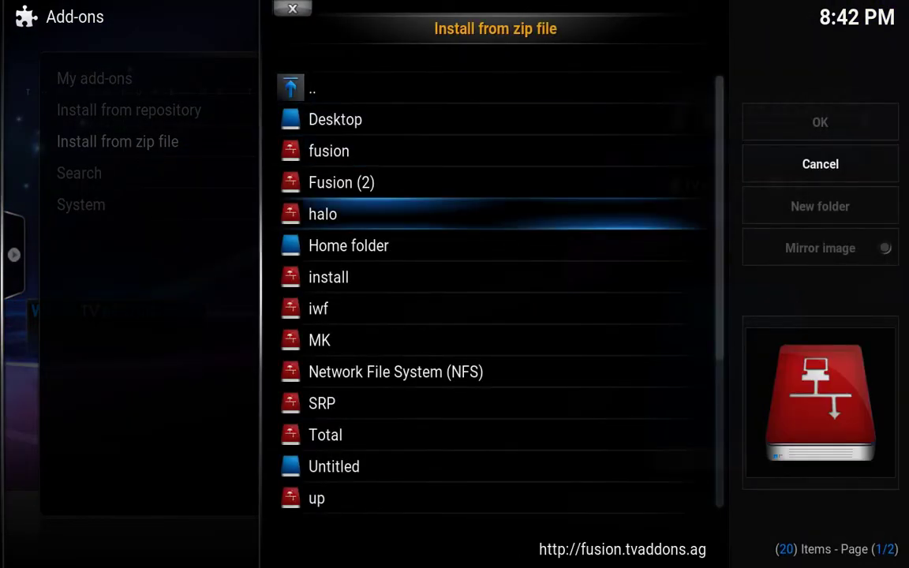
key(Down)
key(Down)
key(Down)
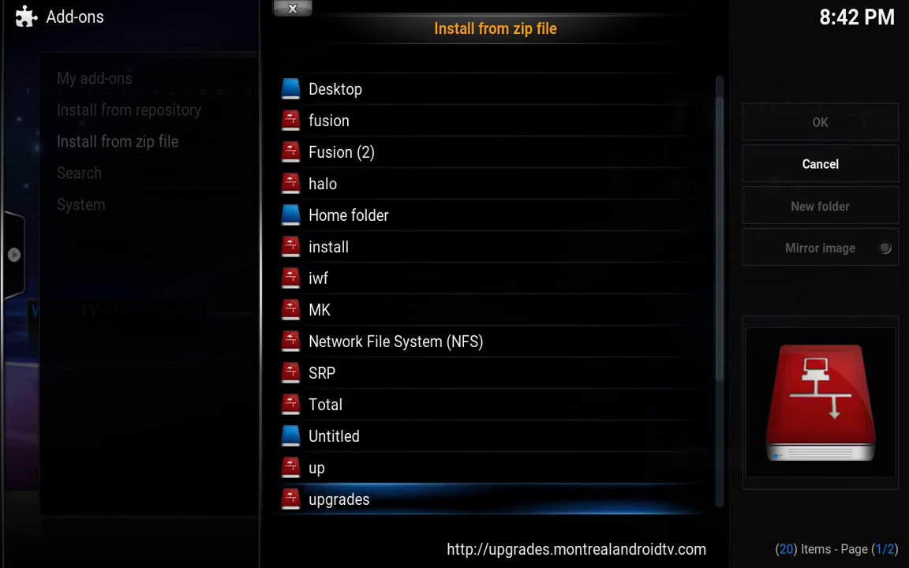
key(Up)
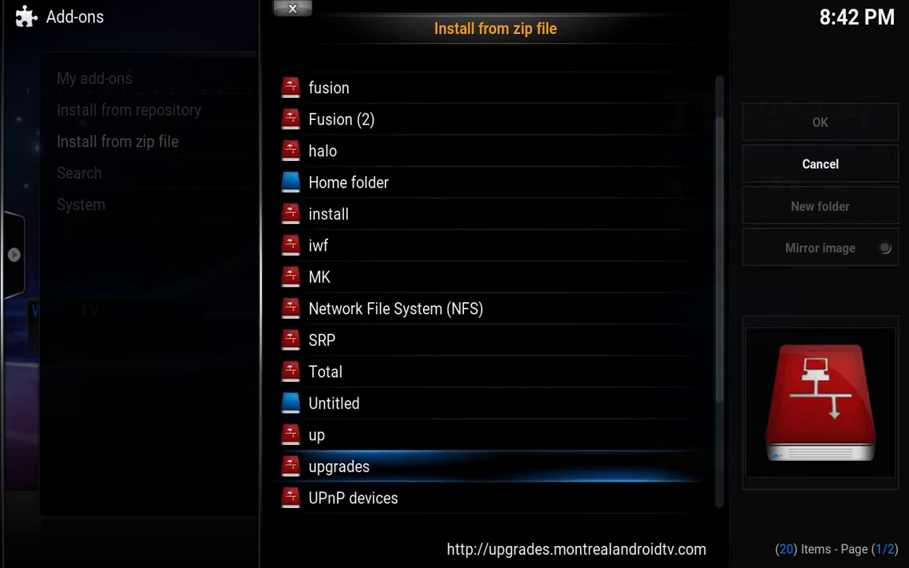
key(Return)
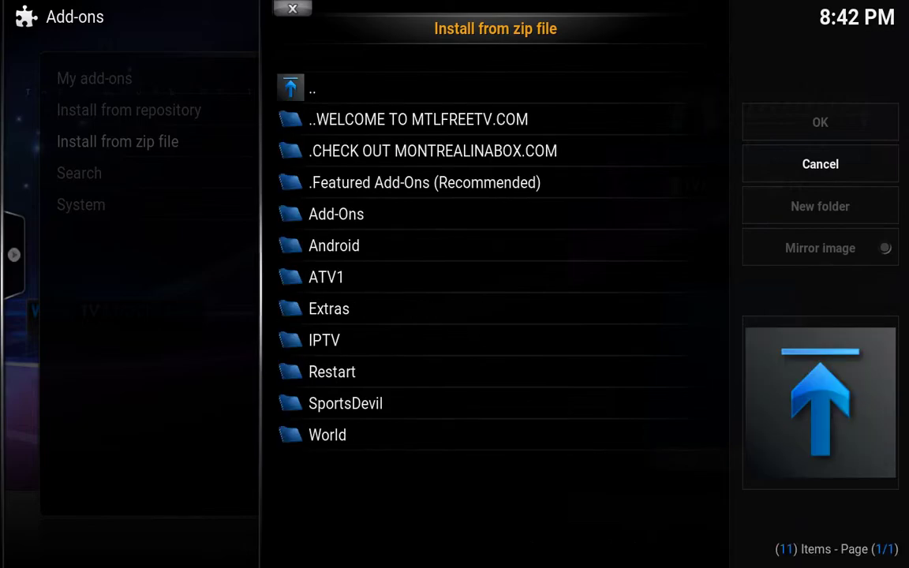
key(Down)
key(Down)
key(Down)
key(Down)
key(Down)
key(Down)
key(Down)
key(Down)
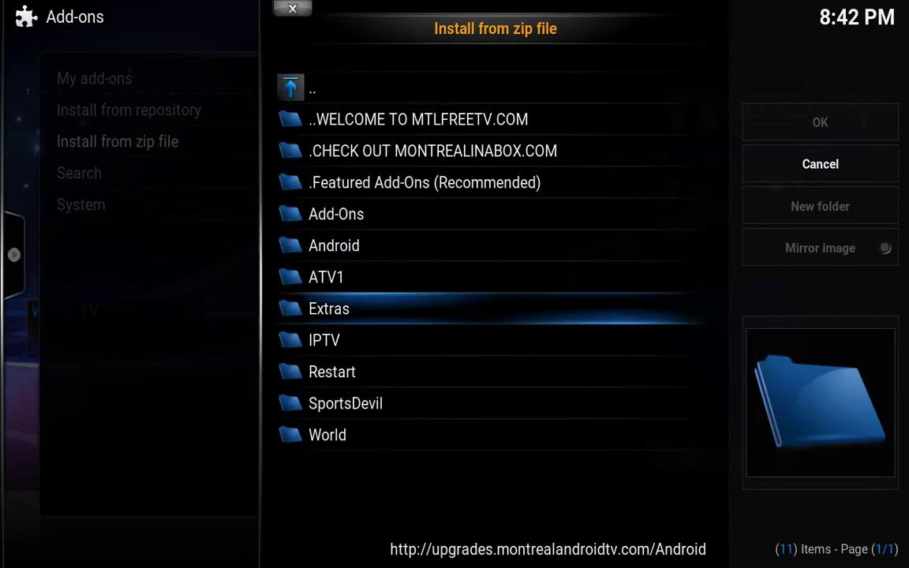
key(Return)
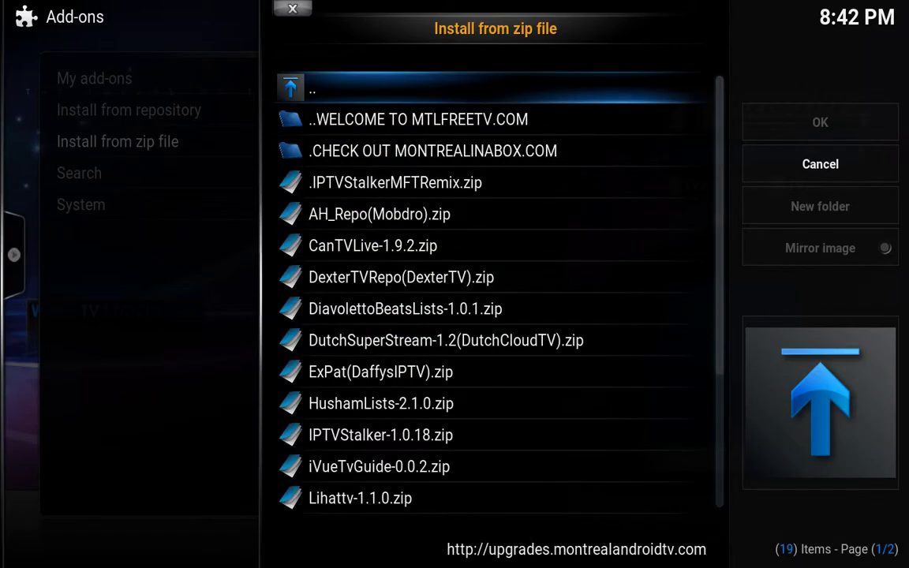
- Install iVueTvGuide-0.0.2.zip from the IPTV zip list
key(Down)
key(Down)
key(Down)
key(Down)
key(Down)
key(Down)
key(Down)
key(Down)
key(Down)
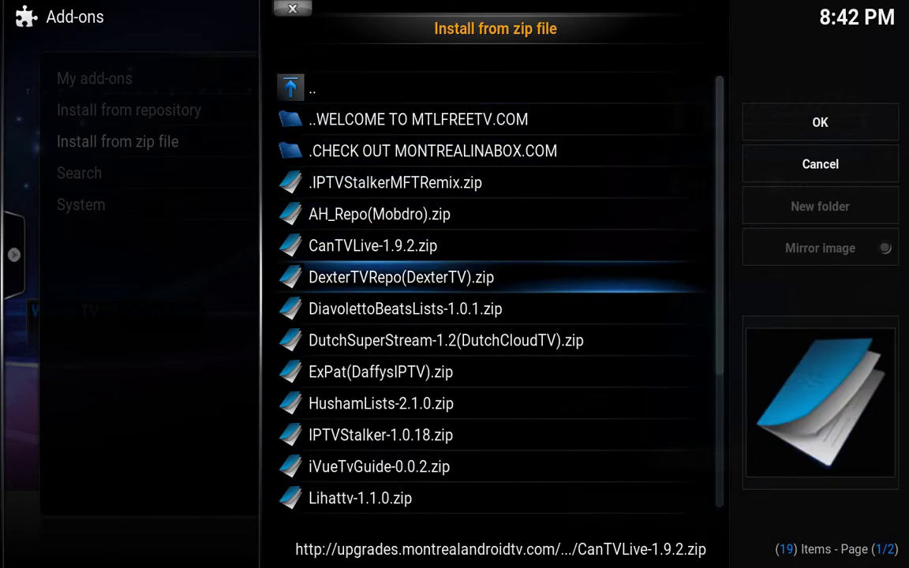
key(Down)
key(Down)
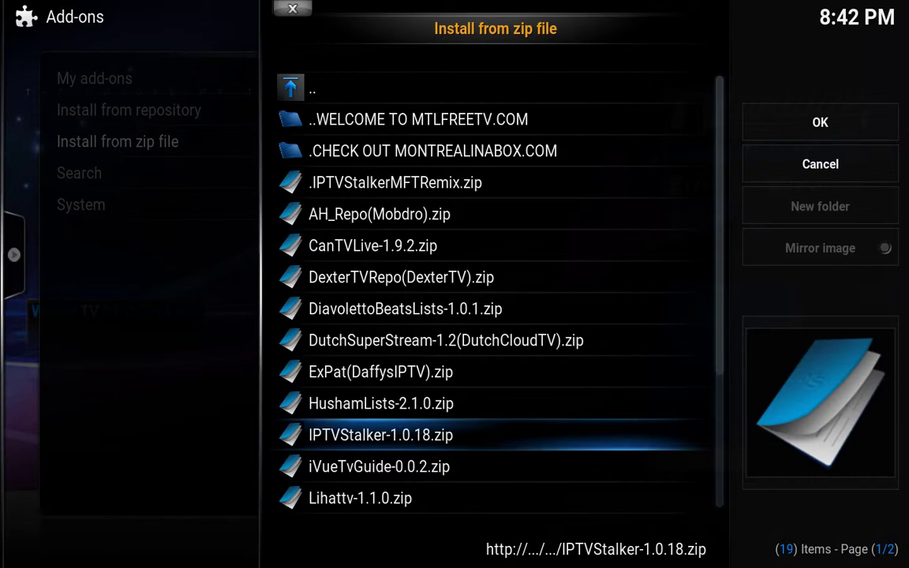
key(Down)
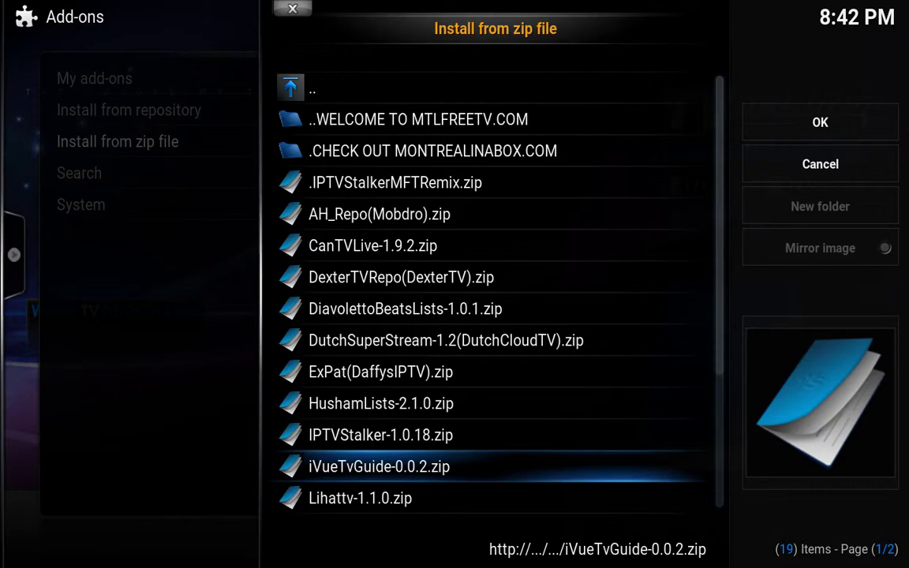
key(Up)
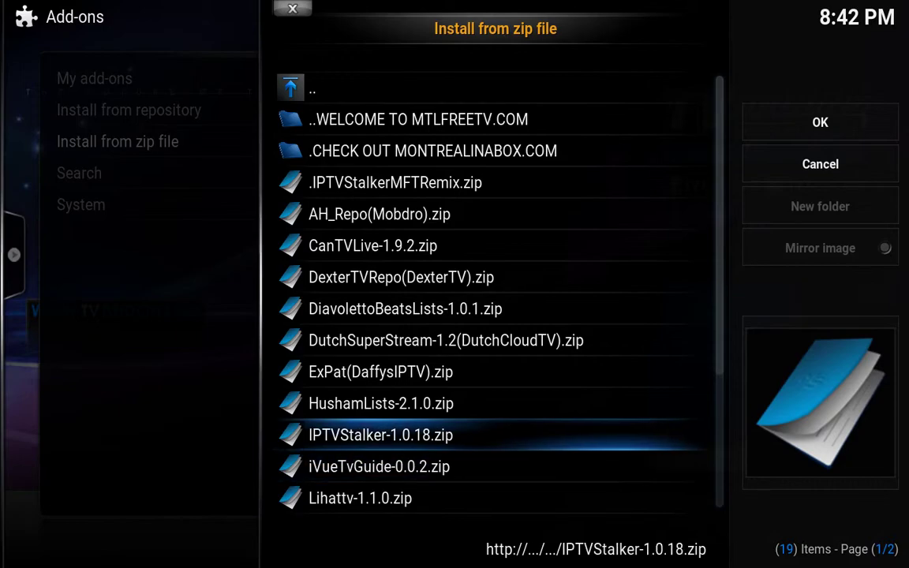
key(Down)
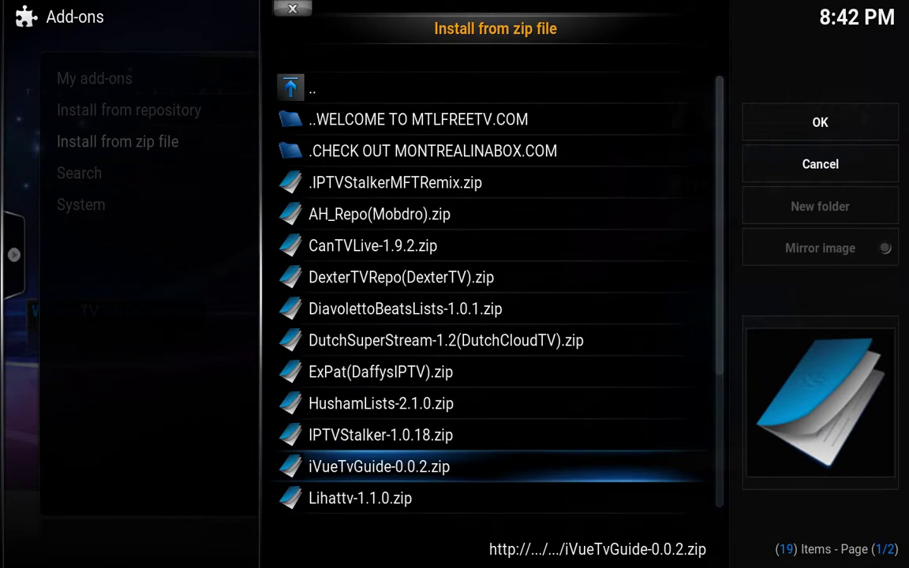
key(Return)
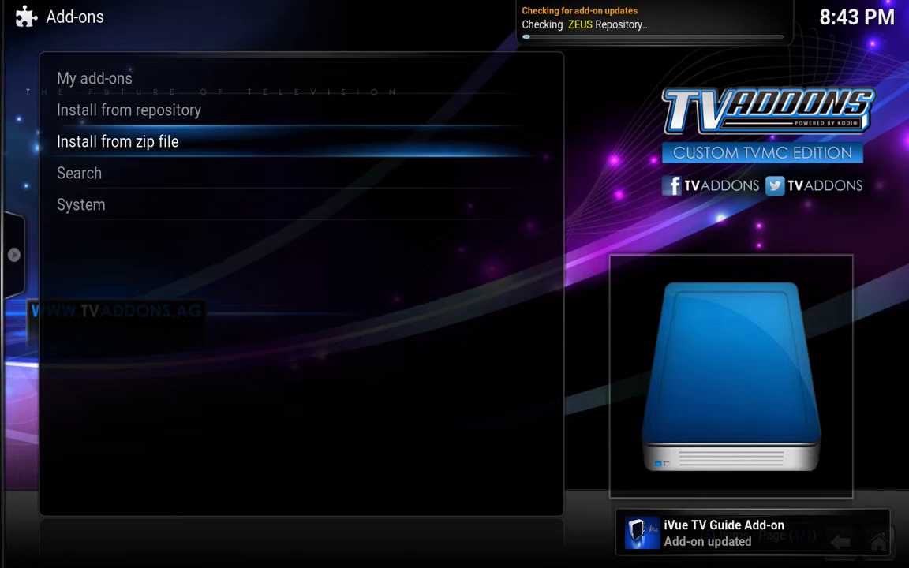
key(Return)
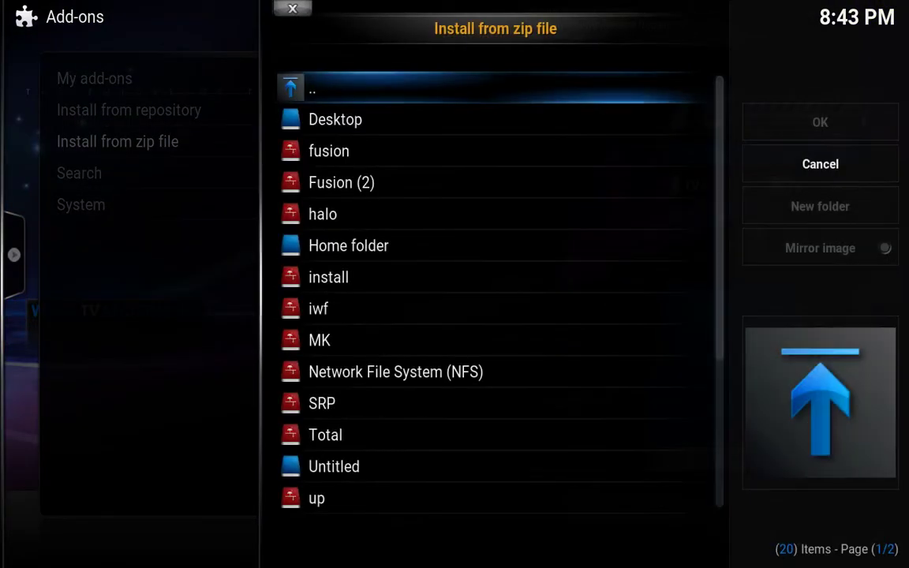
key(Down)
key(Down)
key(Down)
key(Down)
key(Down)
key(Down)
key(Down)
key(Down)
key(Down)
key(Down)
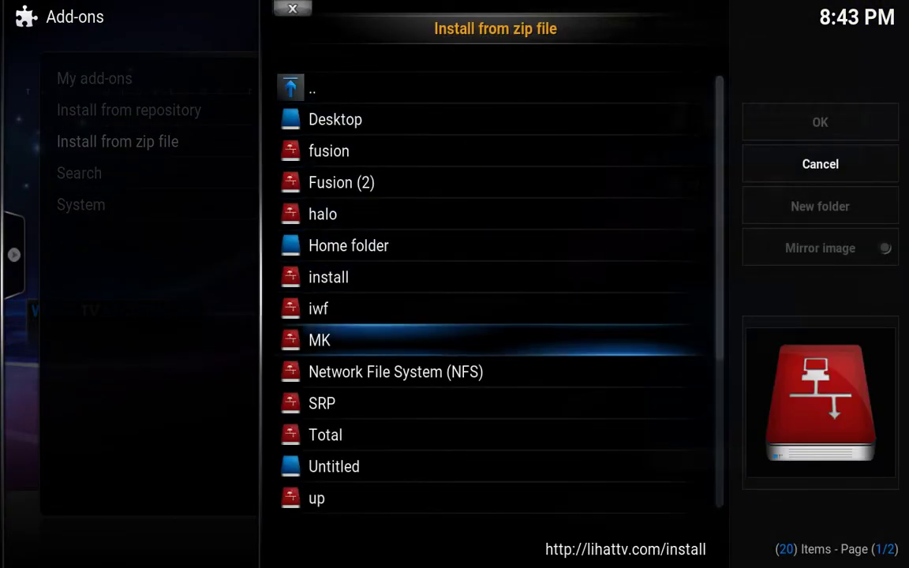
key(Down)
key(Down)
key(Down)
key(Down)
key(Down)
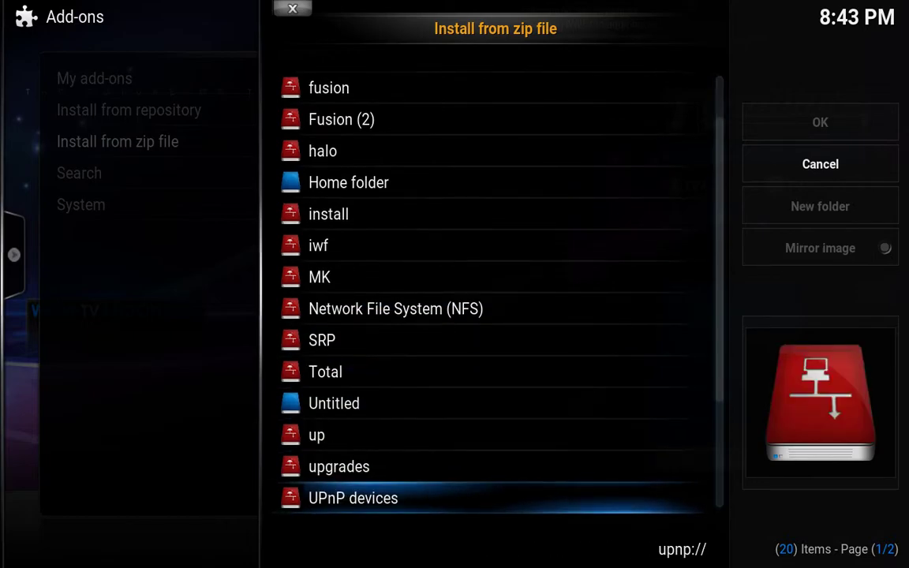
key(Up)
key(Return)
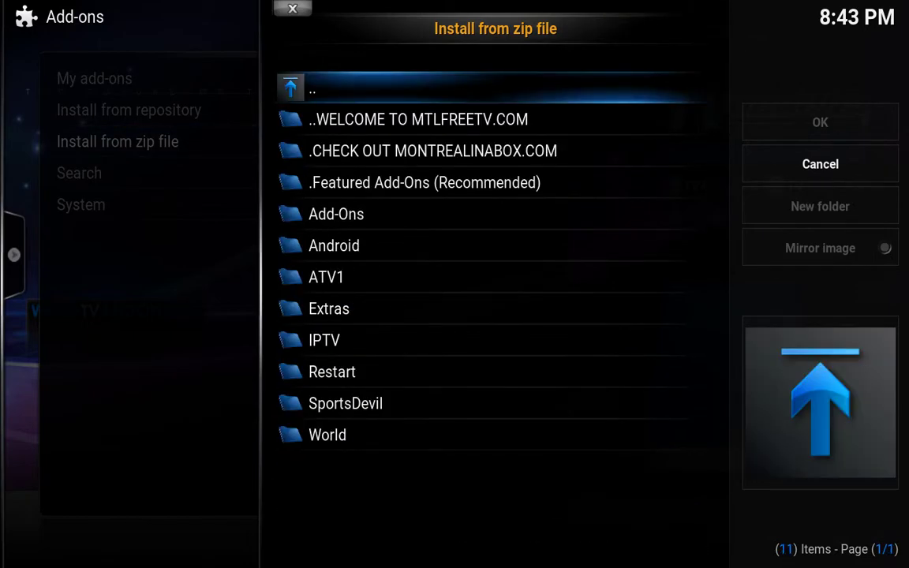
key(Down)
key(Down)
key(Down)
key(Down)
key(Down)
key(Down)
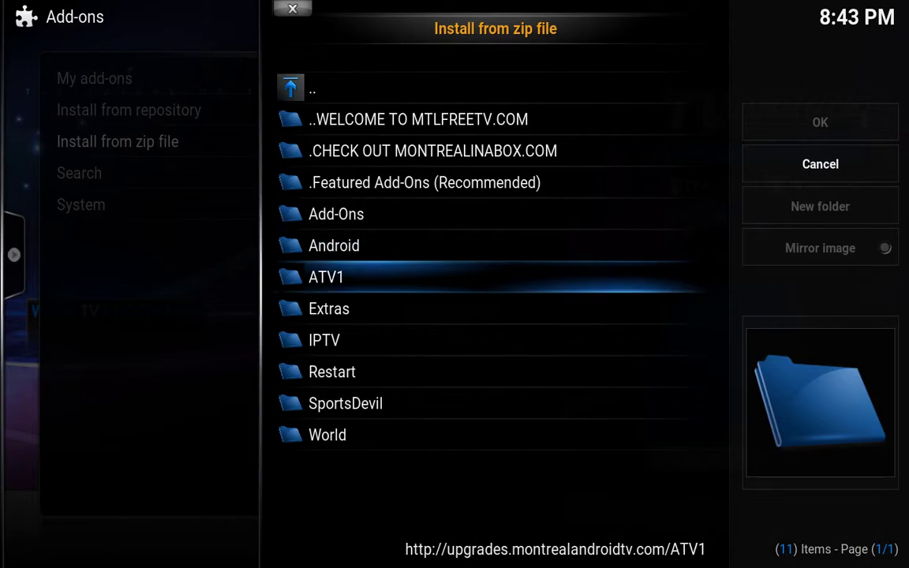
key(Down)
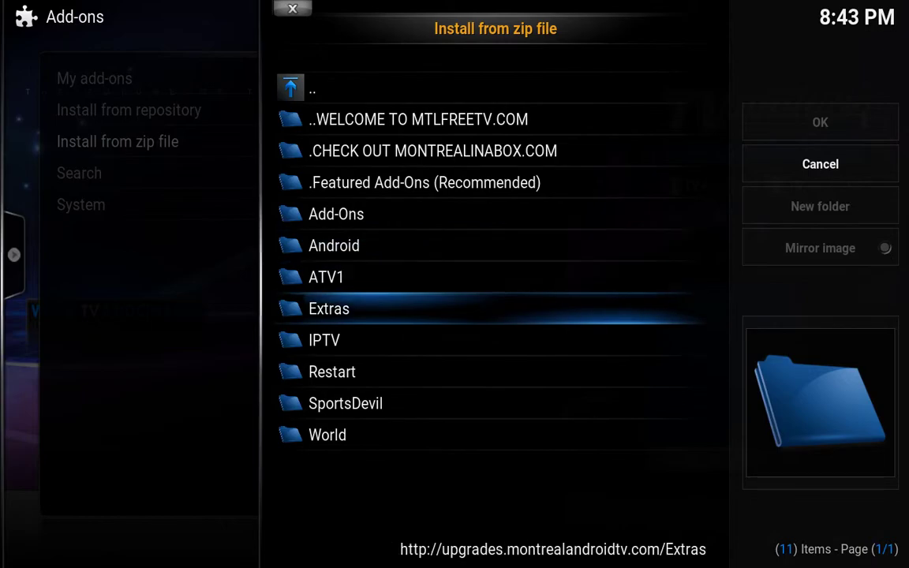
key(Down)
key(Down)
key(Down)
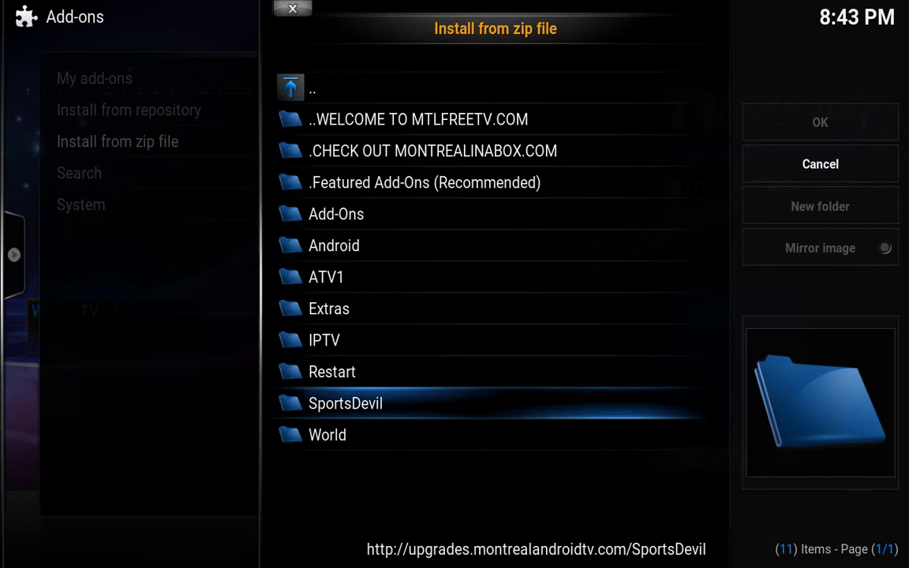
key(Up)
key(Up)
key(Up)
key(Up)
key(Up)
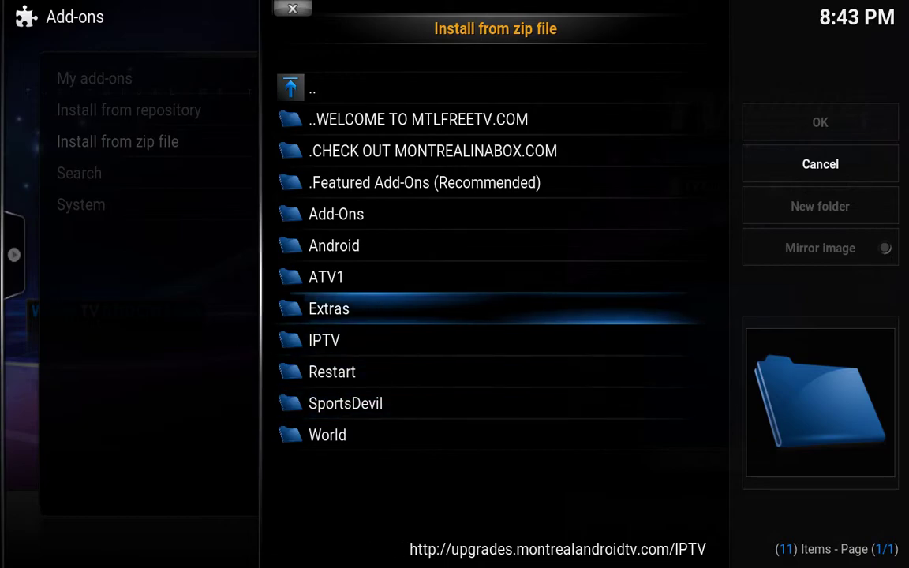
key(Return)
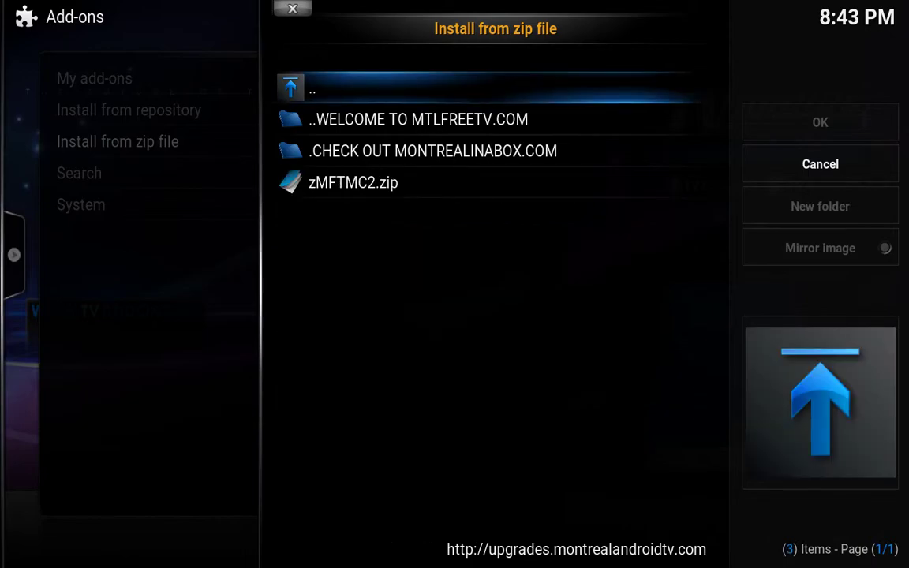
key(Escape)
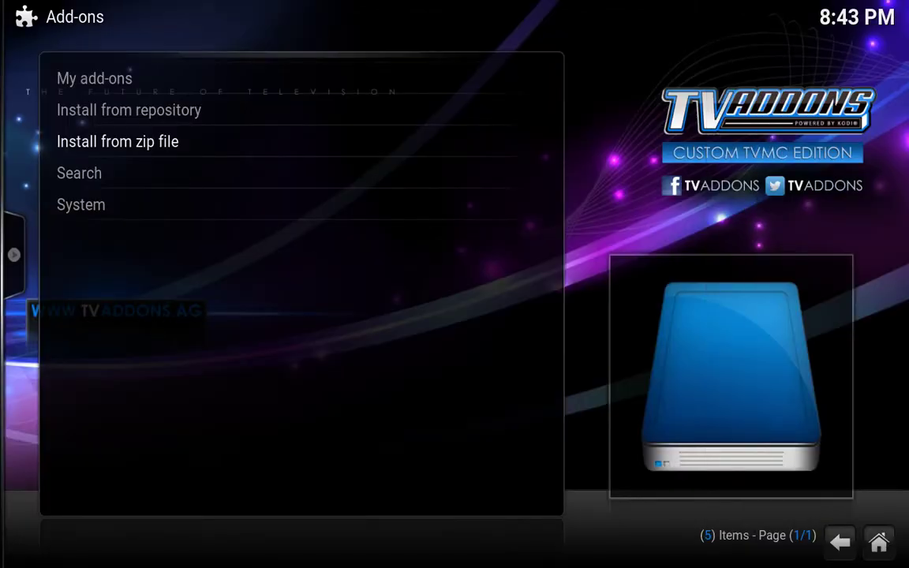
- Reopen the zip browser and go into upgrades > IPTV
key(Return)
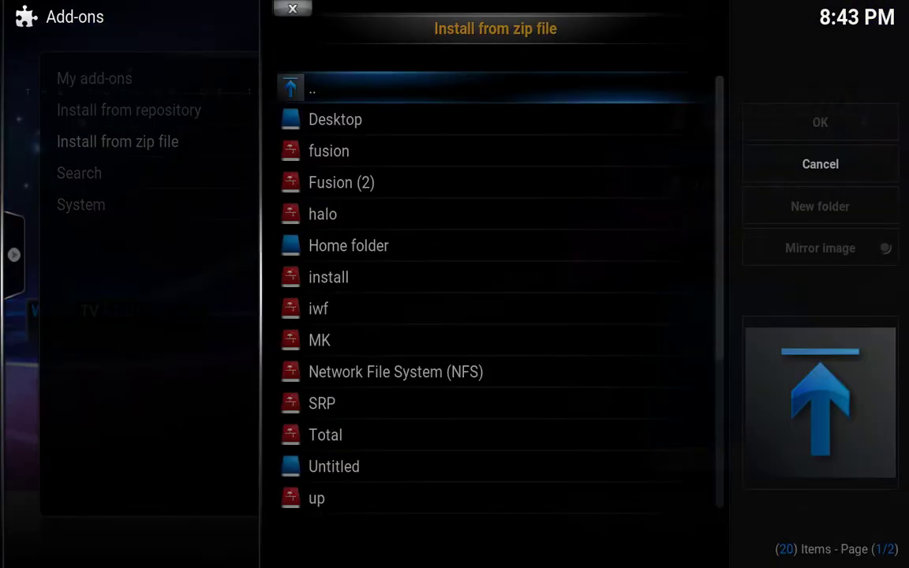
key(Down)
key(Down)
key(Down)
key(Down)
key(Down)
key(Down)
key(Down)
key(Down)
key(Down)
key(Down)
key(Down)
key(Down)
key(Down)
key(Down)
key(Down)
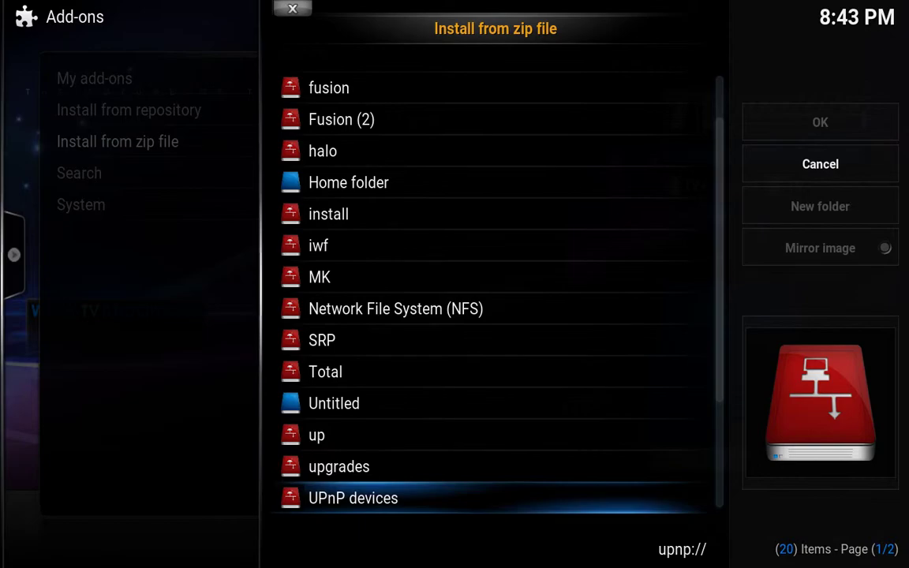
key(Up)
key(Return)
key(Down)
key(Down)
key(Down)
key(Down)
key(Down)
key(Down)
key(Down)
key(Down)
key(Down)
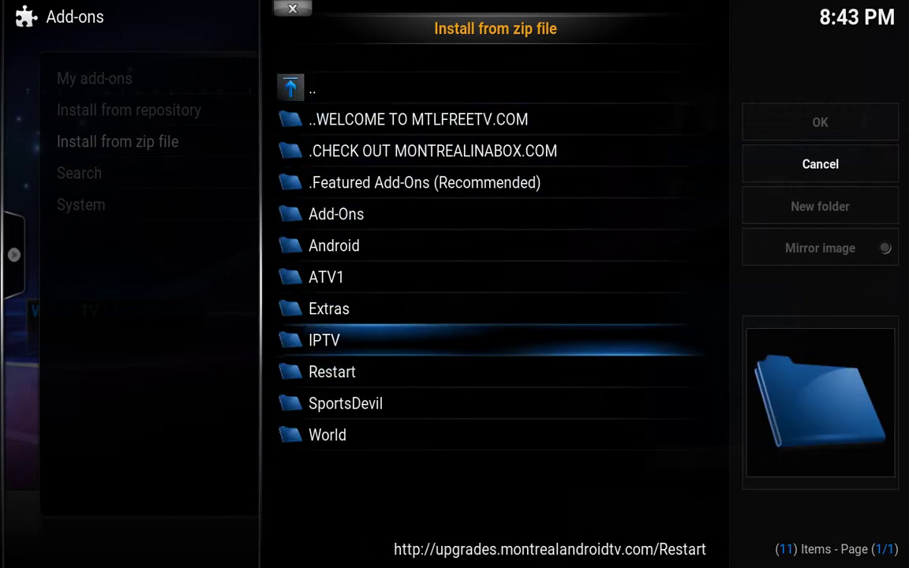
key(Up)
key(Return)
- Browse the IPTV zips down to ZeusRepo(Zeus).zip, then return to the top-level sources list
key(Down)
key(Down)
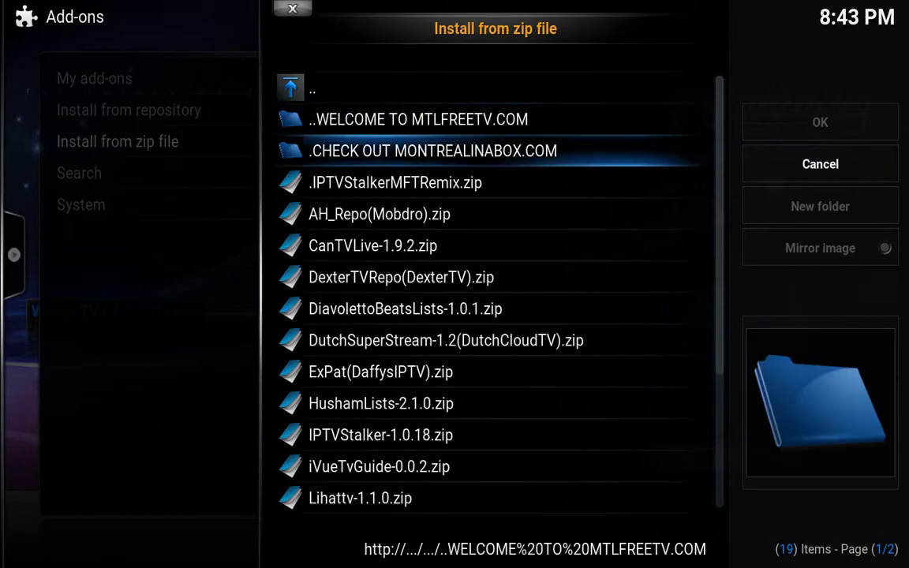
key(Down)
key(Down)
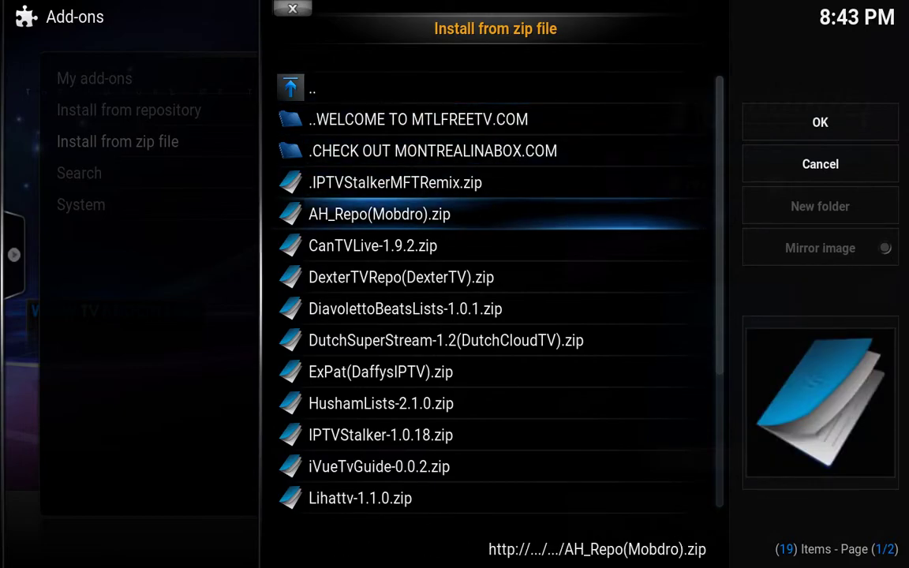
key(Down)
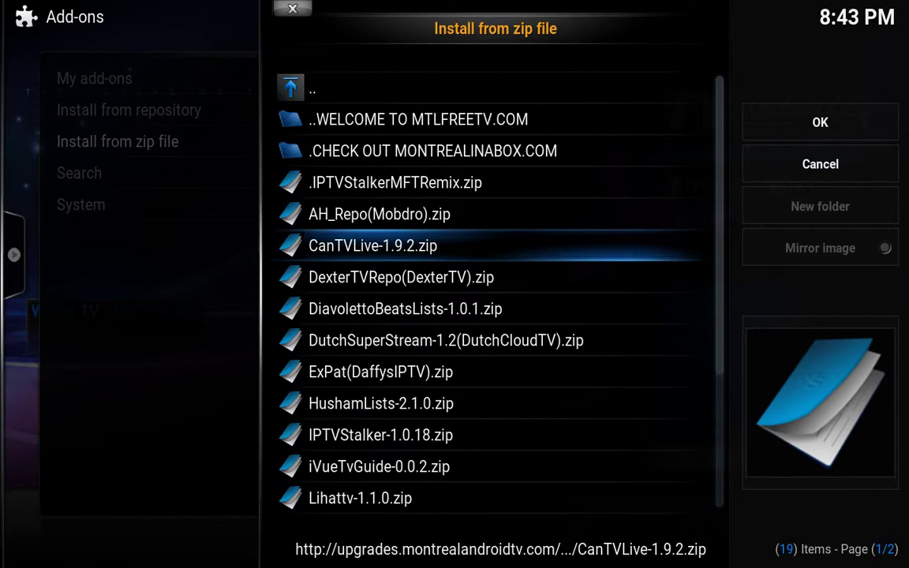
key(Down)
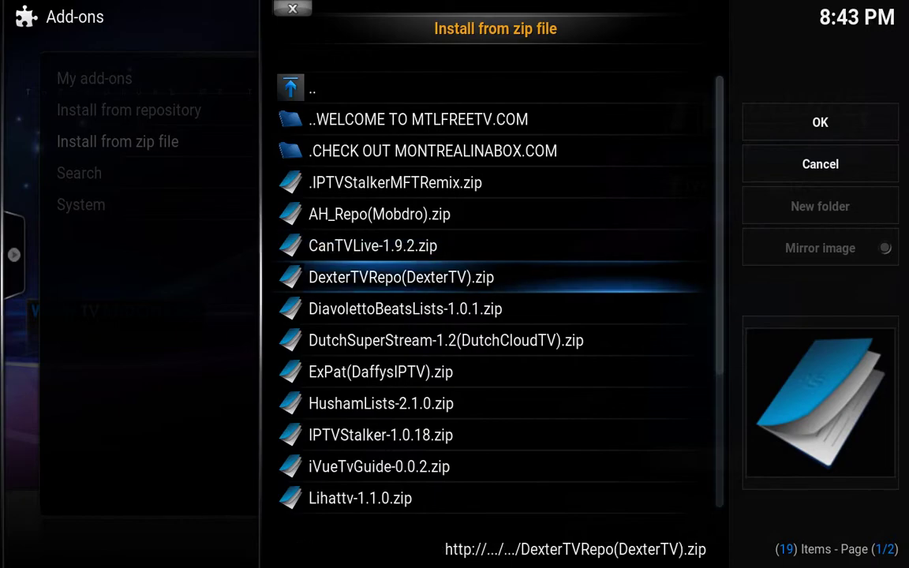
key(Down)
key(Down)
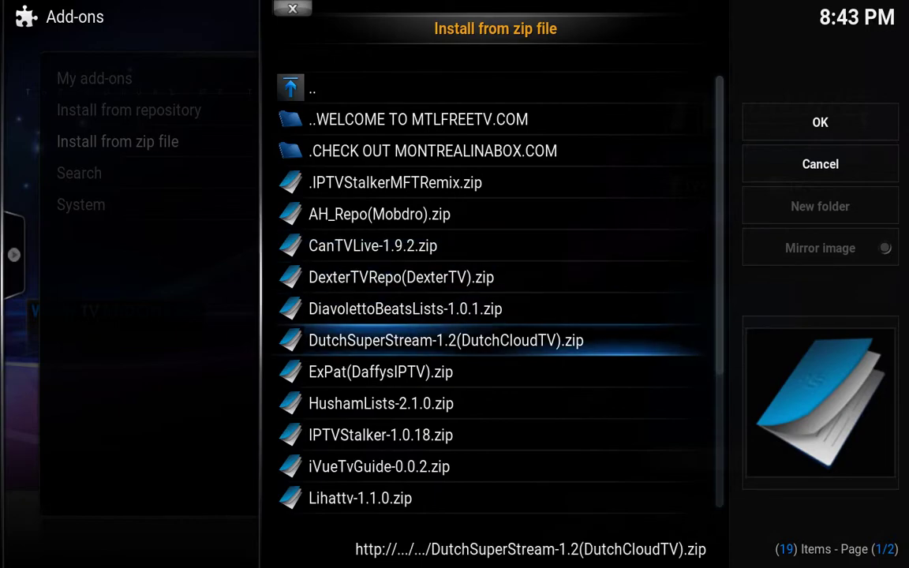
key(Down)
key(Down)
key(Down)
key(Down)
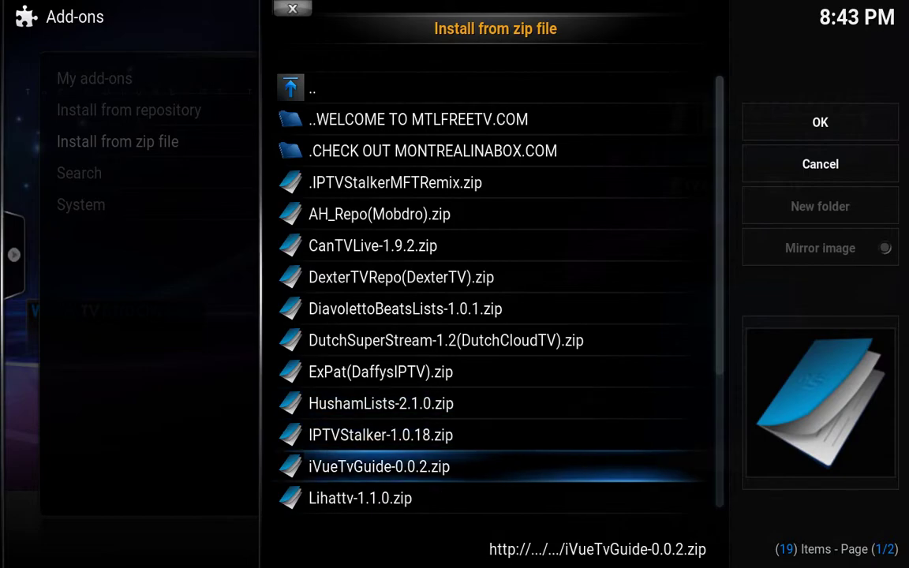
key(Up)
key(Up)
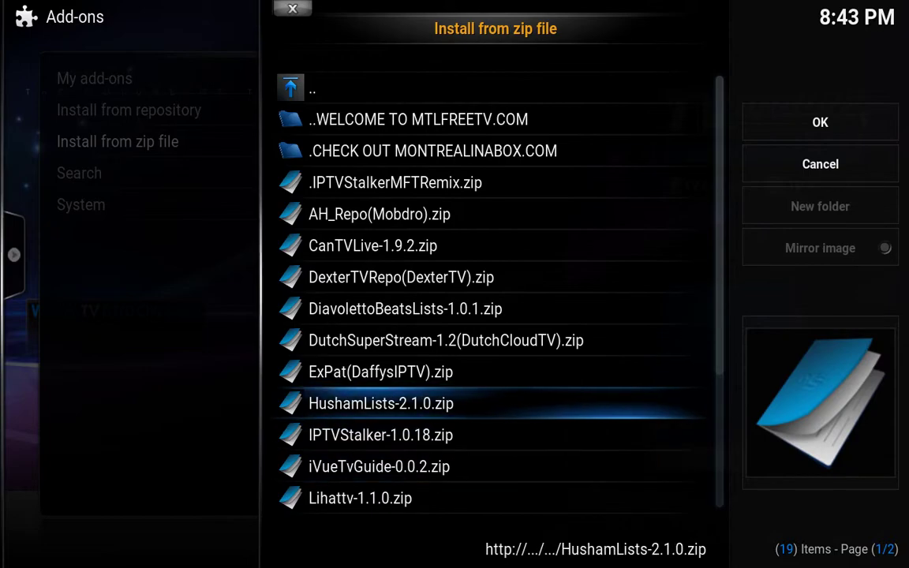
key(Down)
key(Down)
key(Down)
key(Down)
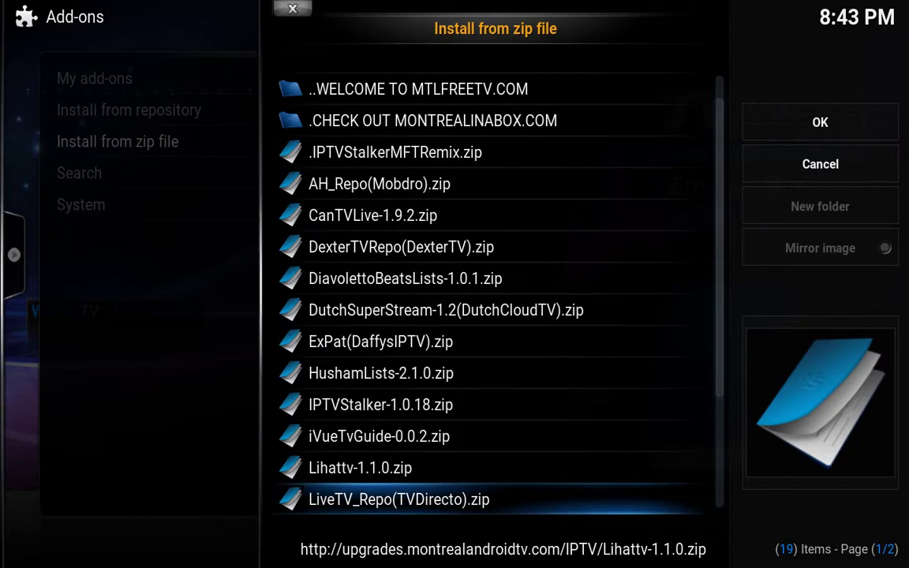
key(Down)
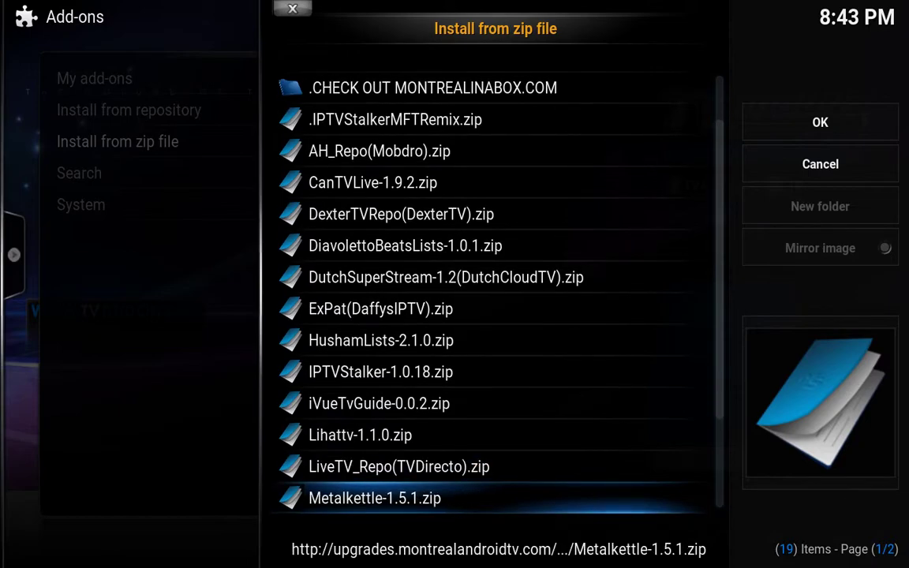
key(Down)
key(Down)
key(Down)
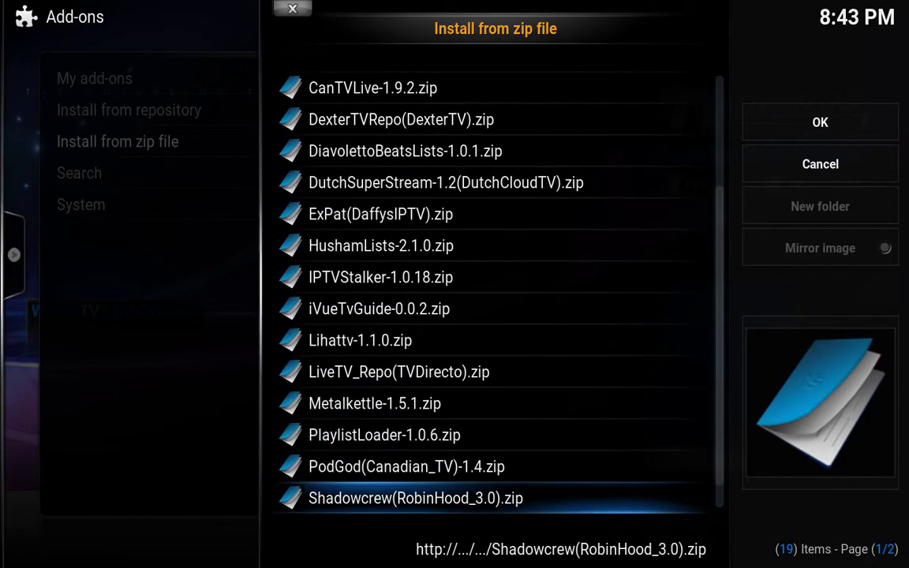
key(Up)
key(Down)
key(Up)
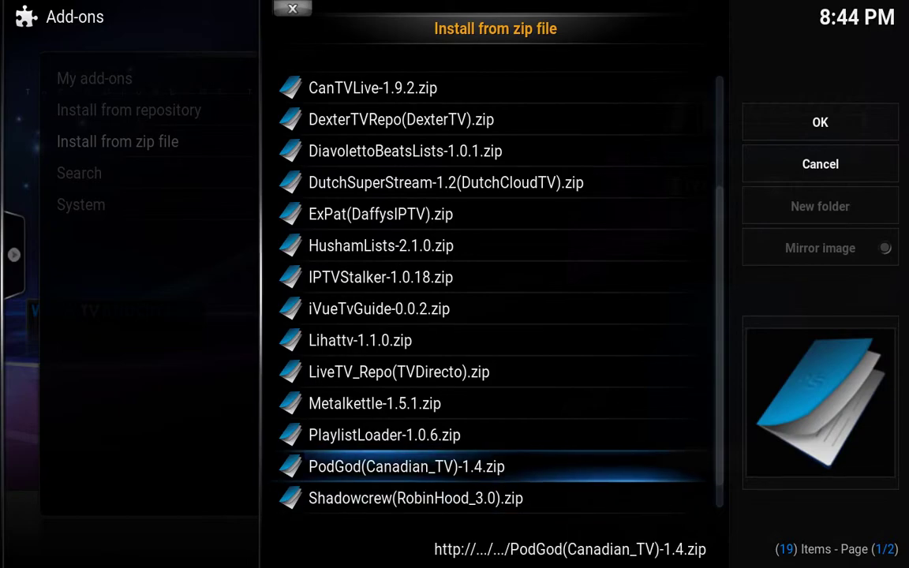
key(Down)
key(Down)
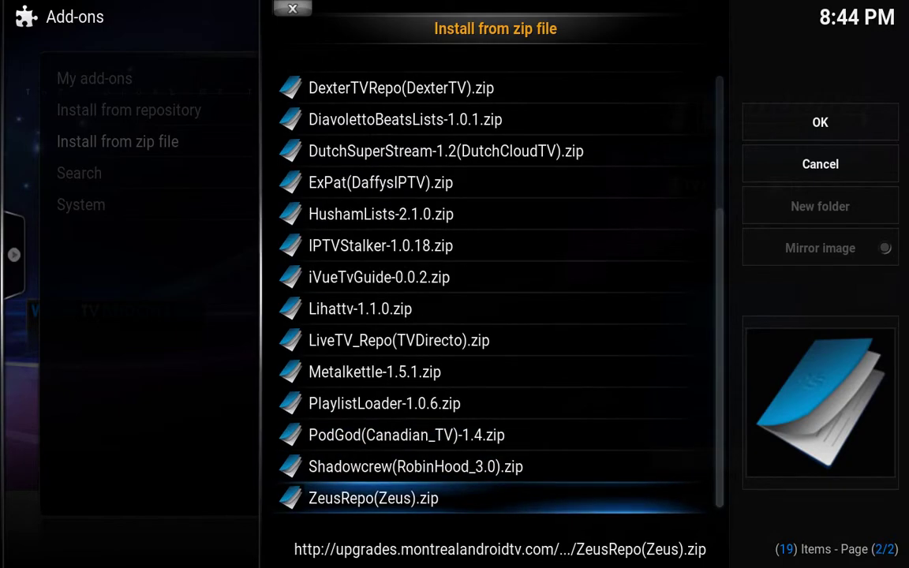
key(Down)
key(Up)
key(Return)
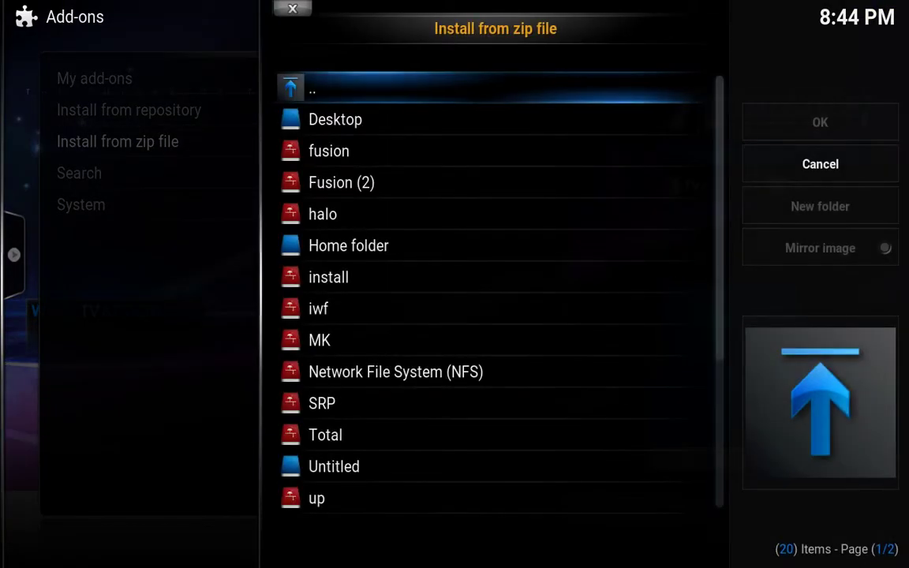
- Install XunityTalk_Repository.zip from the xfinity source
key(Down)
key(Down)
key(Down)
key(Down)
key(Down)
key(Down)
key(Down)
key(Down)
key(Down)
key(Down)
key(Down)
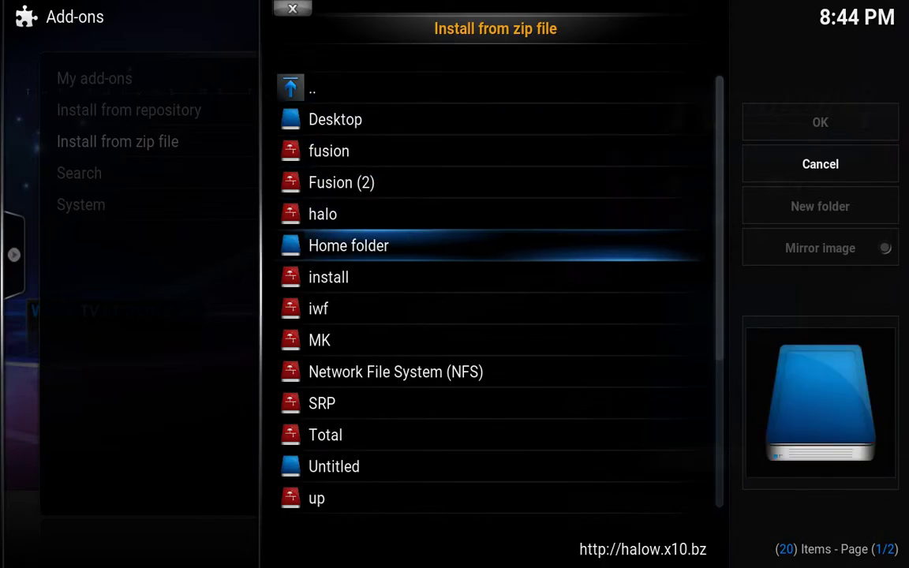
key(Down)
key(Down)
key(Down)
key(Down)
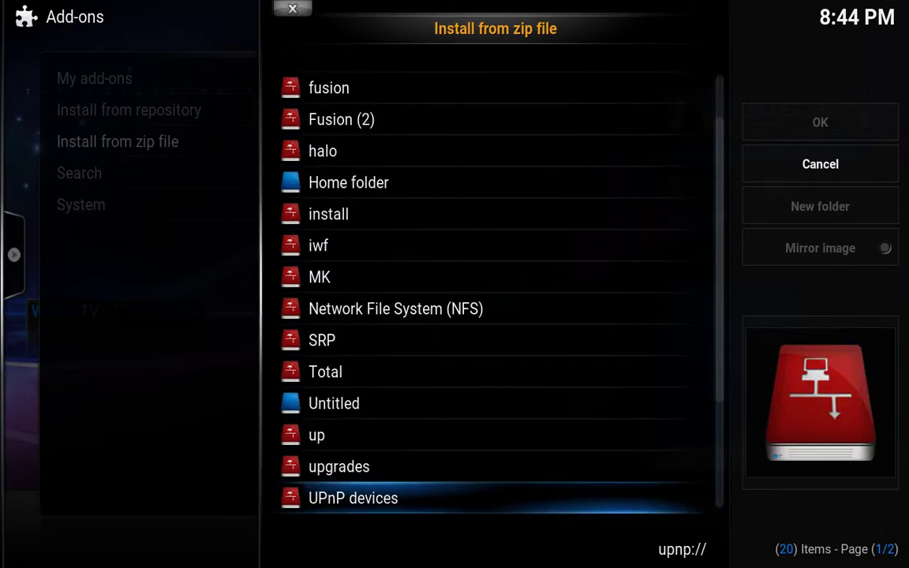
key(Down)
key(Down)
key(Down)
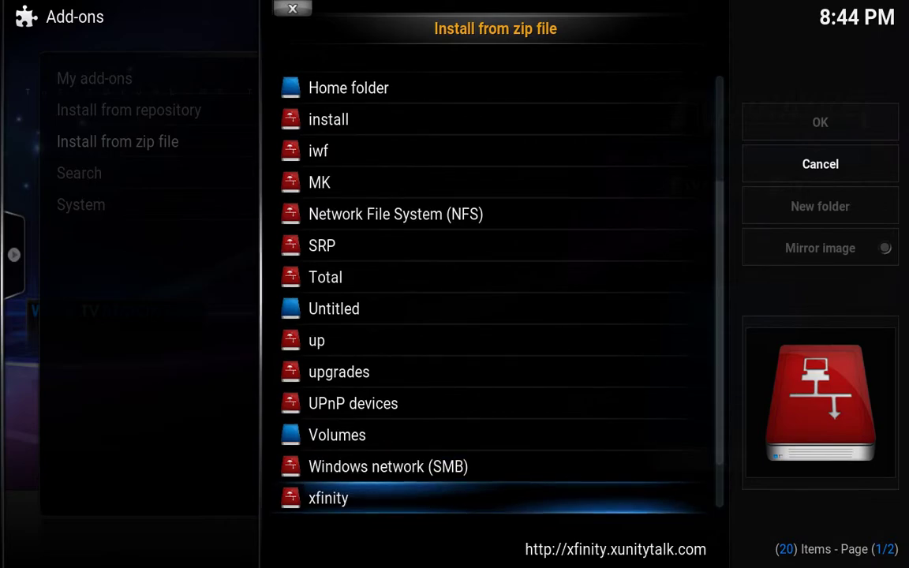
key(Return)
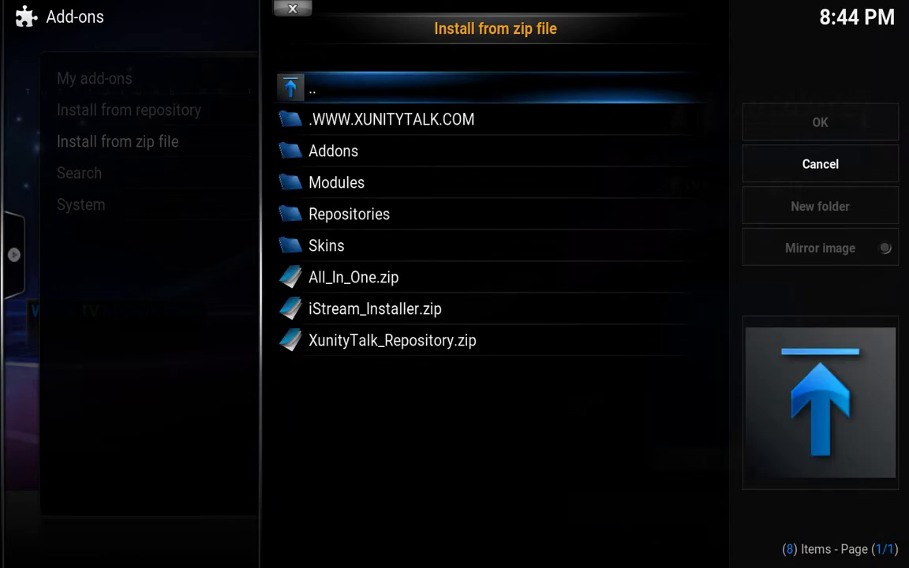
key(Down)
key(Down)
key(Down)
key(Down)
key(Down)
key(Down)
key(Down)
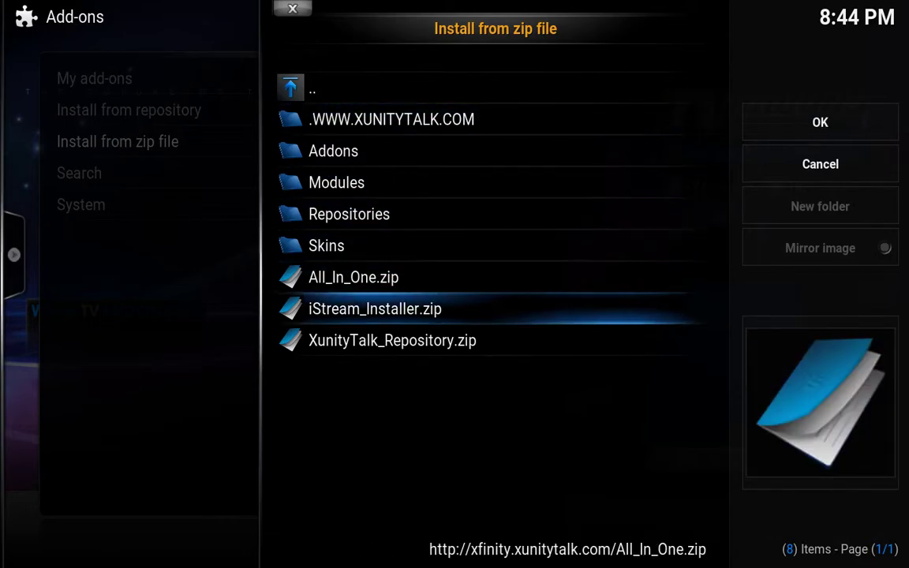
key(Down)
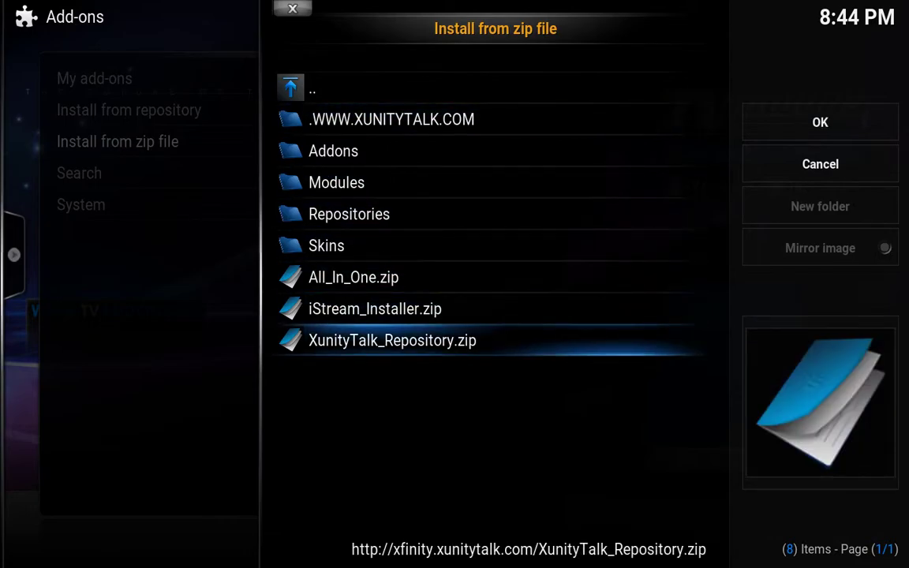
key(Return)
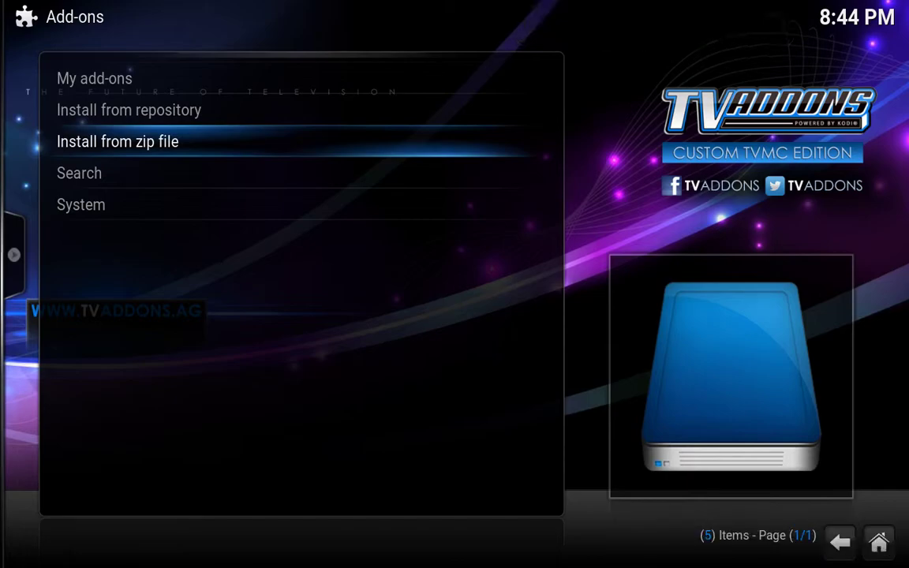
- Install repository.zeus.zip from the zeus source via Install from zip file
key(Return)
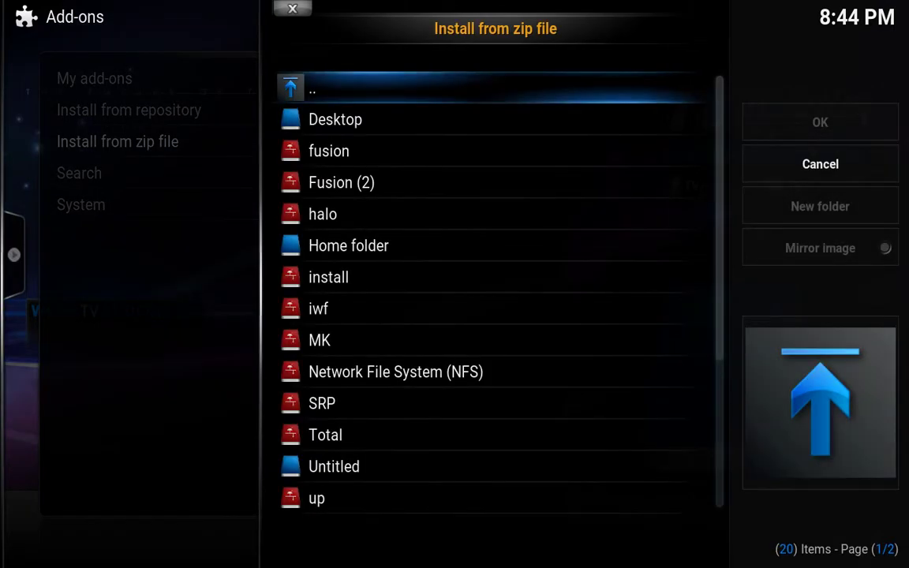
key(Up)
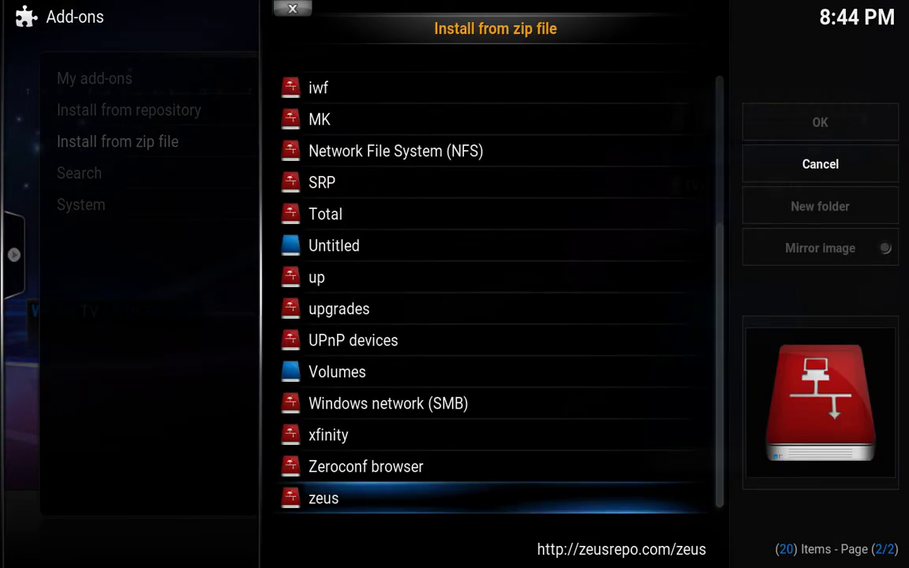
key(Return)
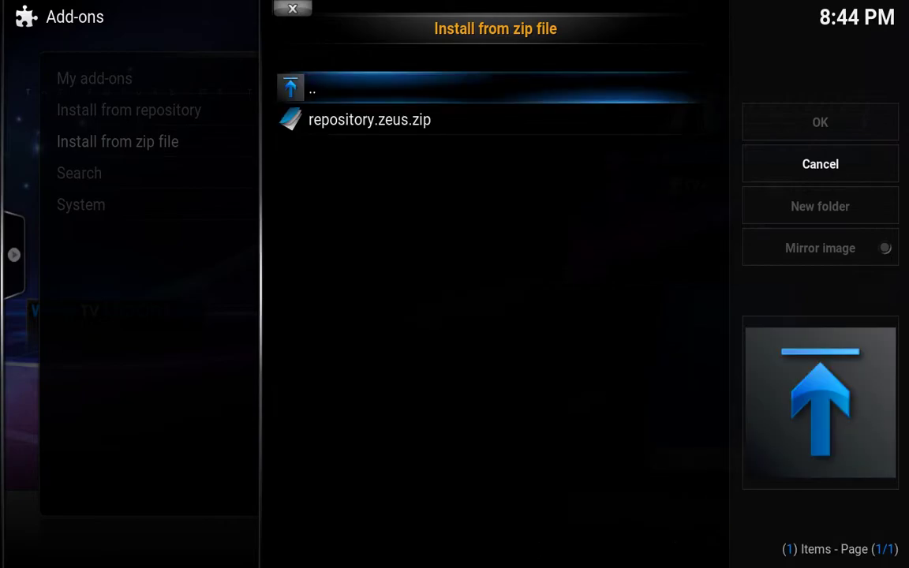
click(369, 119)
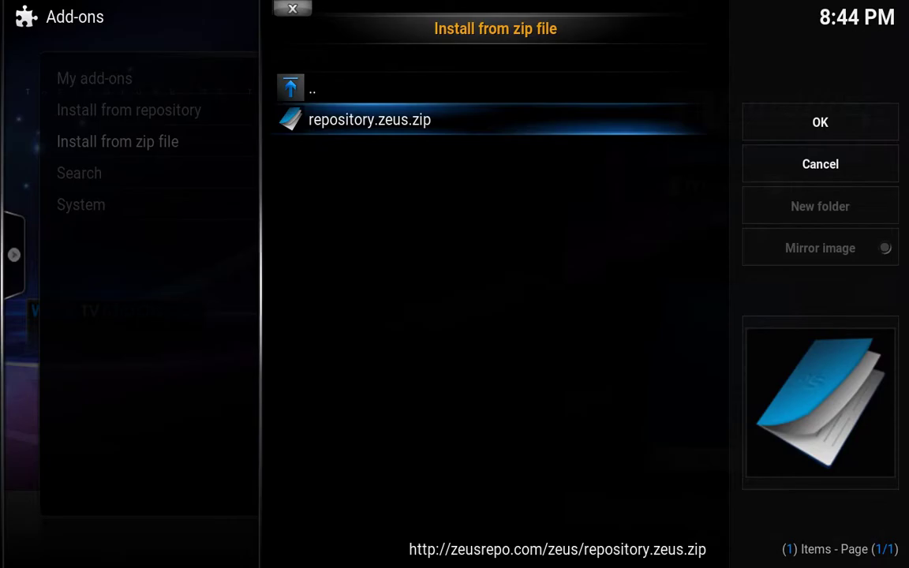
key(Return)
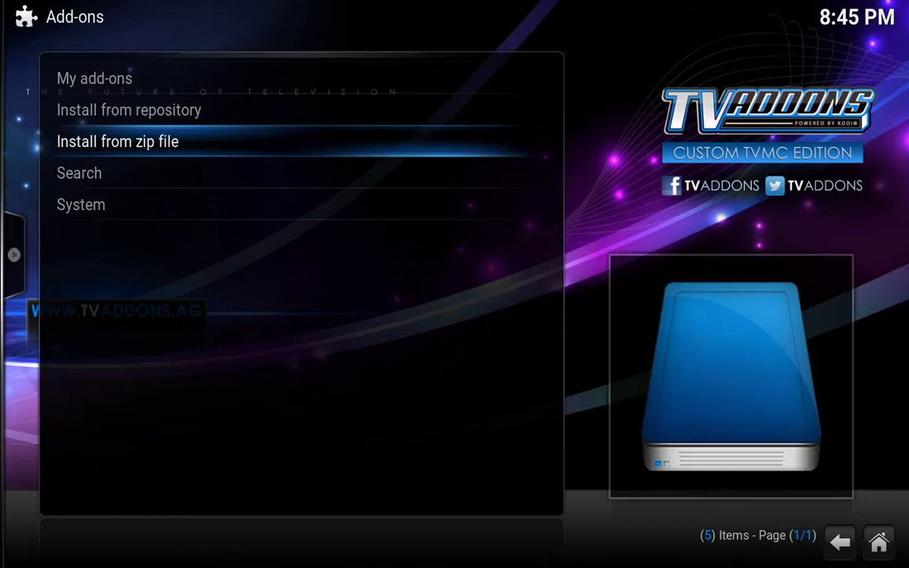
- Back out to the home screen and open the PROGRAMS add-ons list
key(BackSpace)
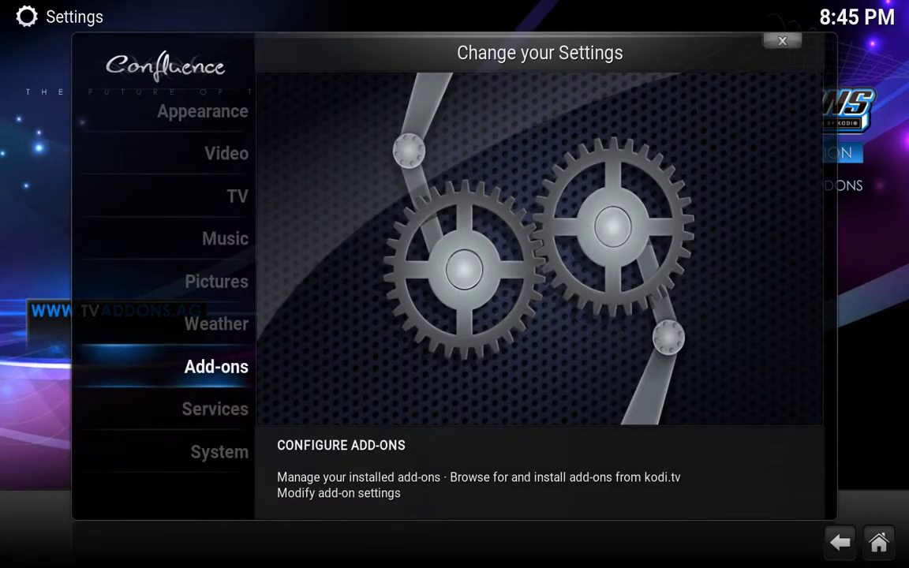
key(BackSpace)
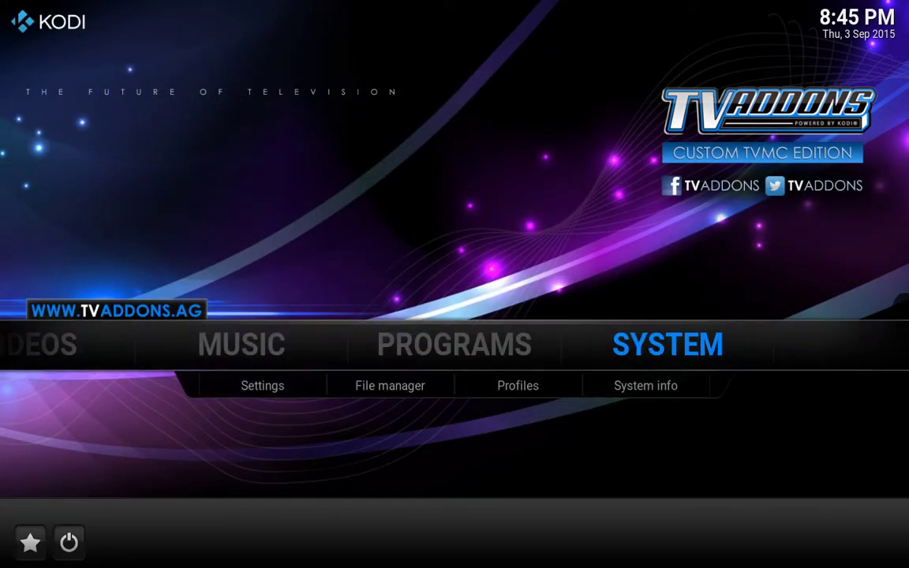
key(Left)
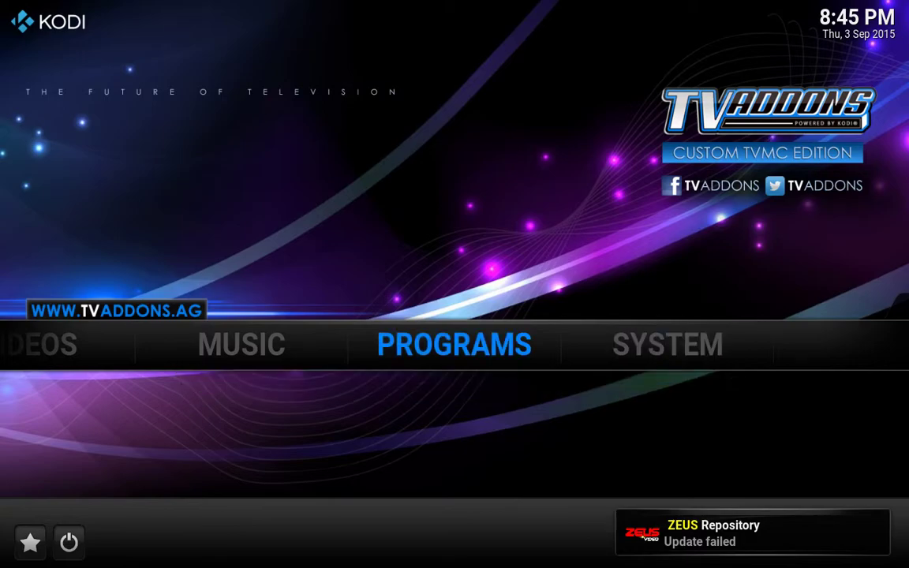
key(Return)
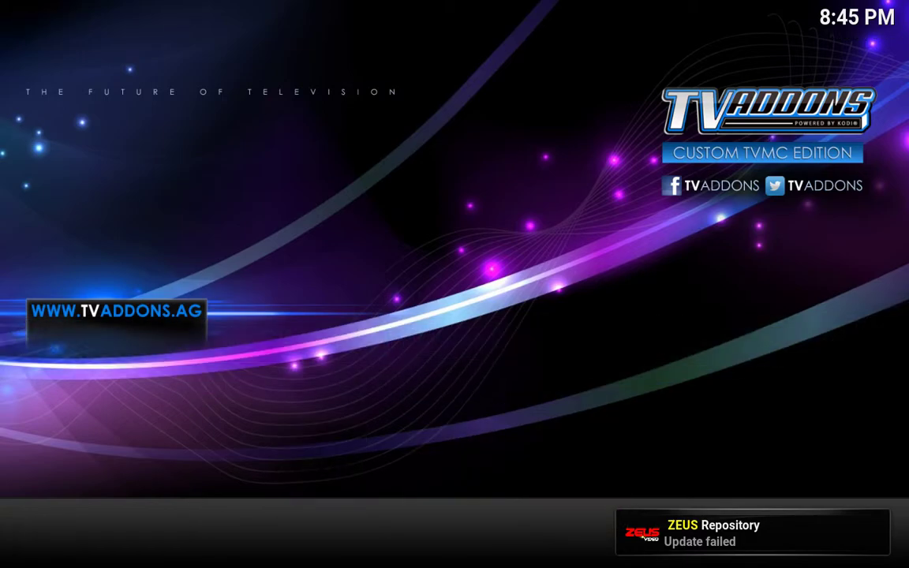
key(Down)
key(Down)
key(Down)
key(Down)
key(Down)
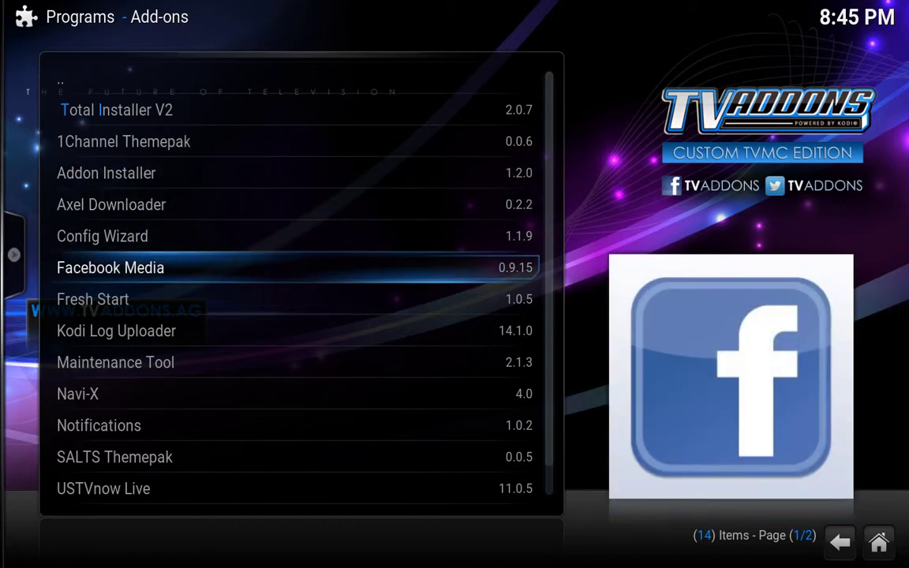
- Run the Config Wizard's MAC build and accept TVADDONS customizing the add-on selection
key(Up)
key(Return)
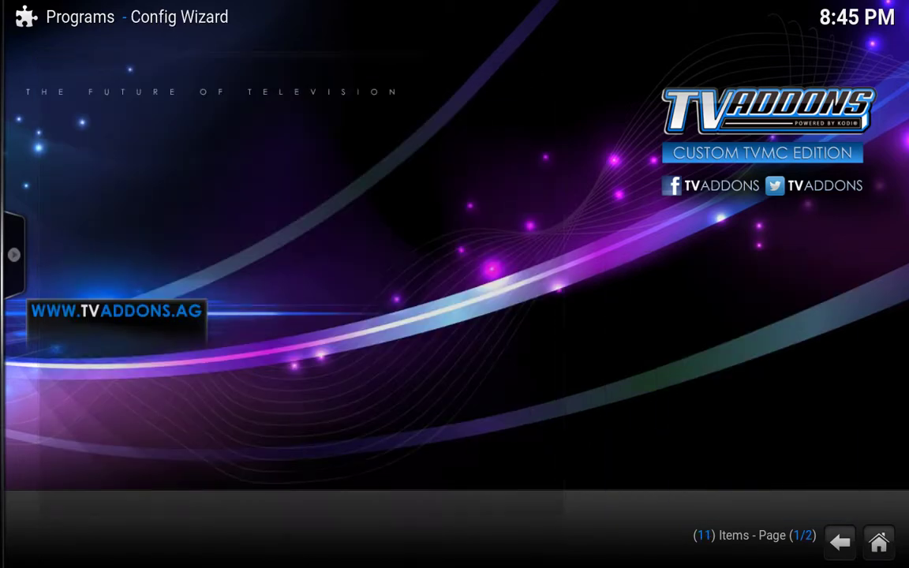
key(Right)
key(Right)
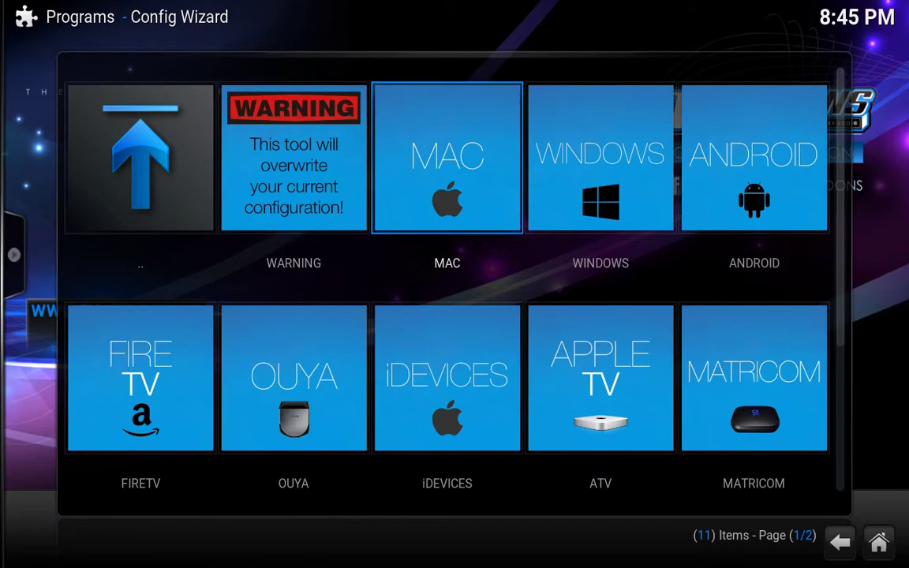
key(Right)
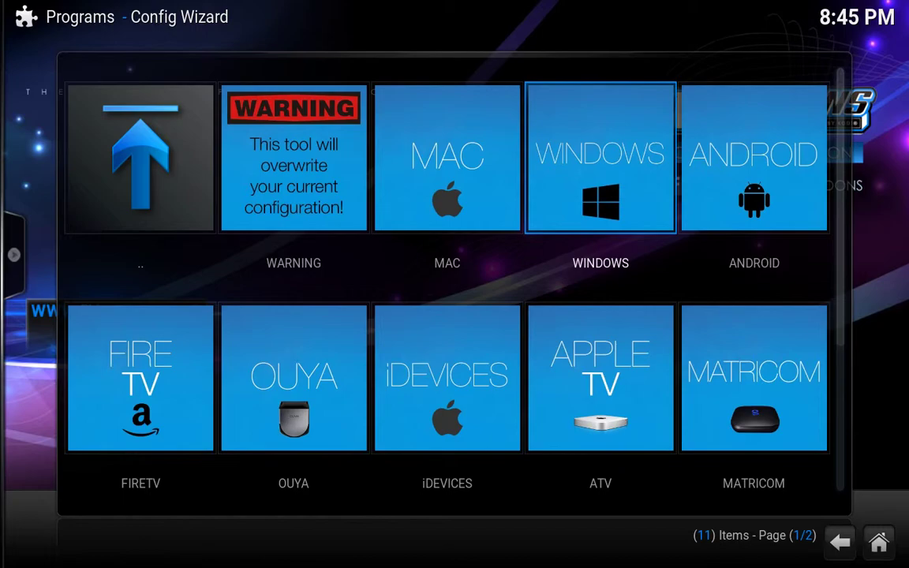
key(Right)
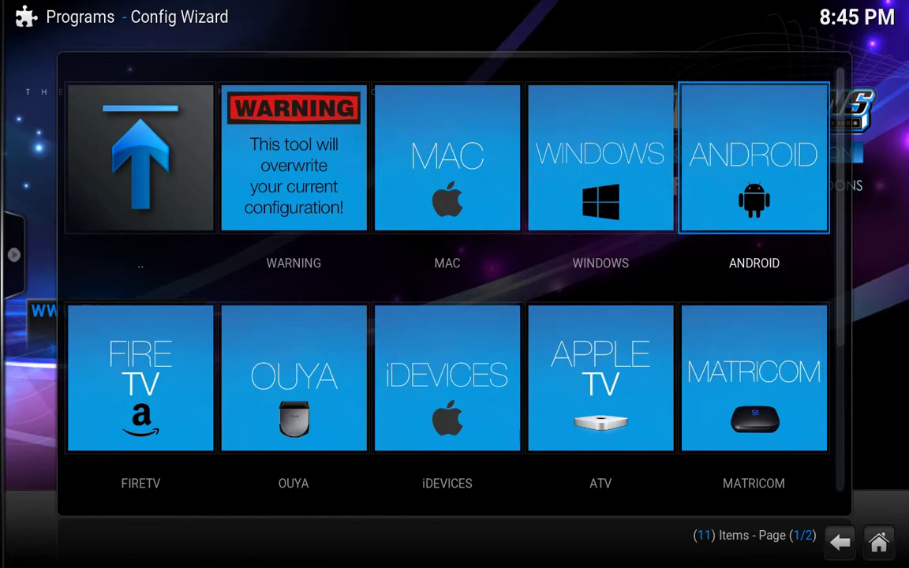
key(Left)
key(Left)
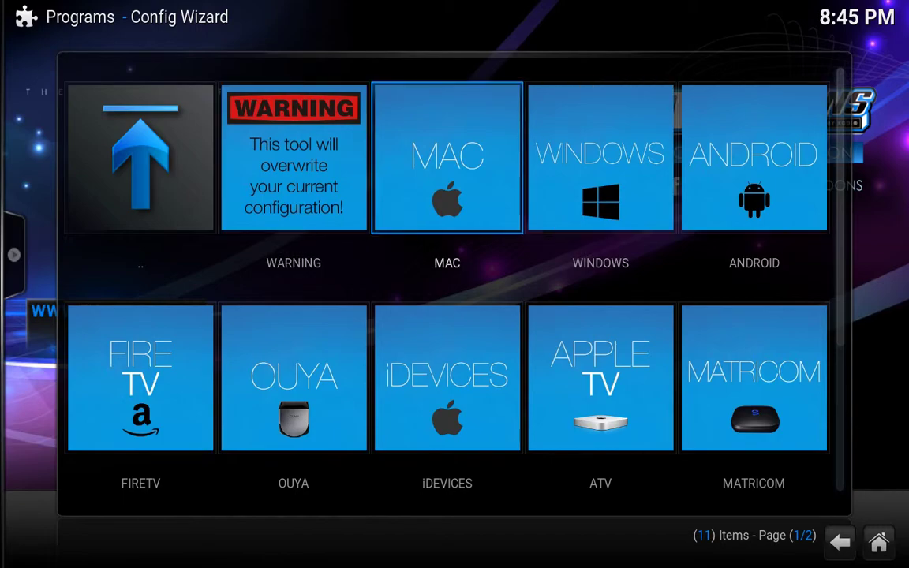
key(Return)
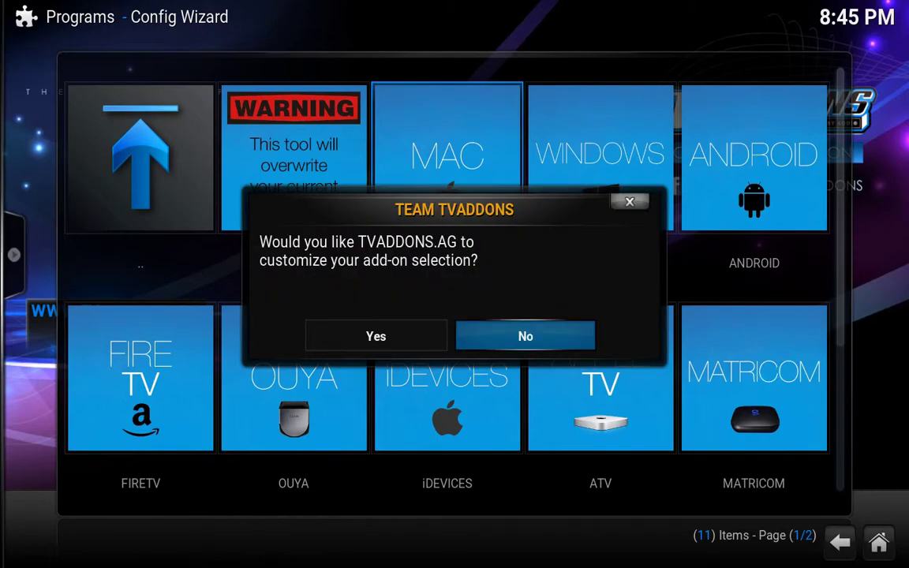
key(Left)
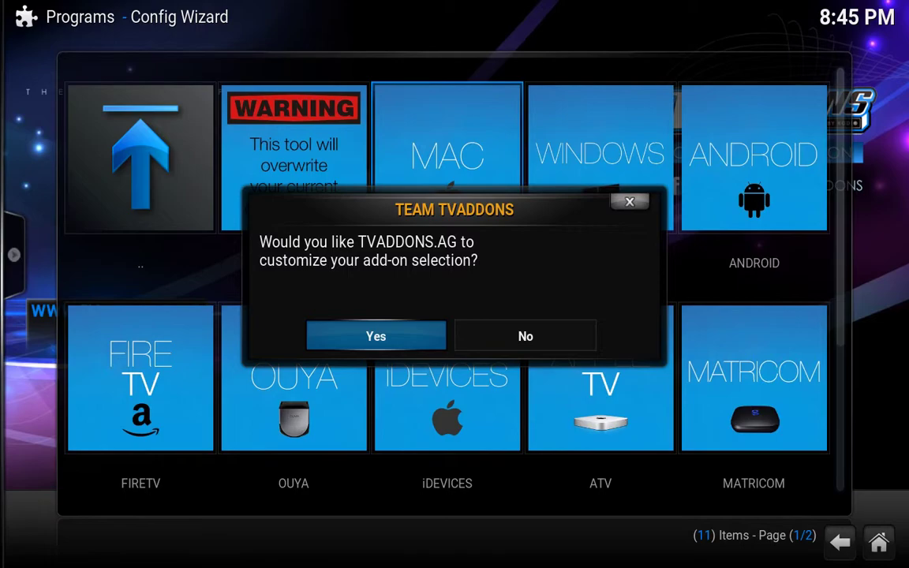
key(Return)
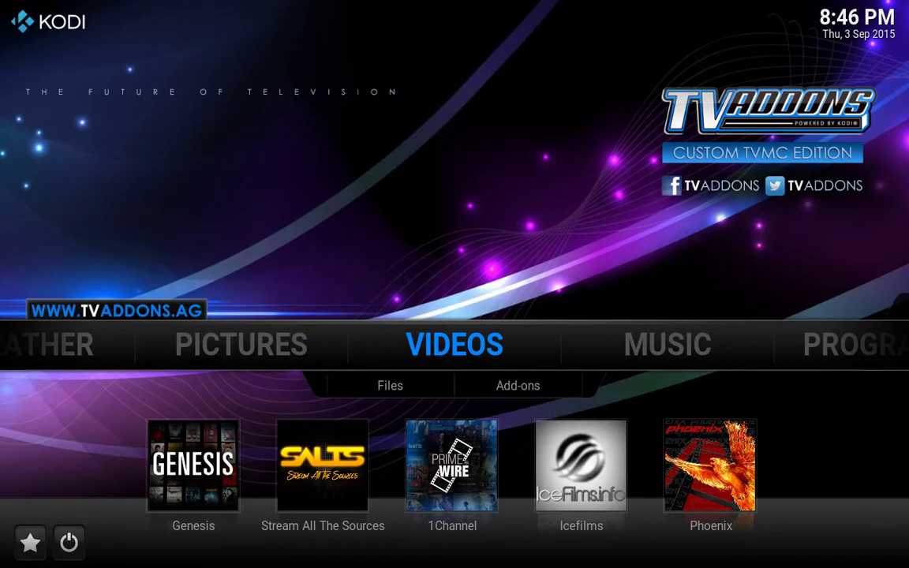
- Open SYSTEM > Settings > Add-ons and highlight Available updates
key(Right)
key(Right)
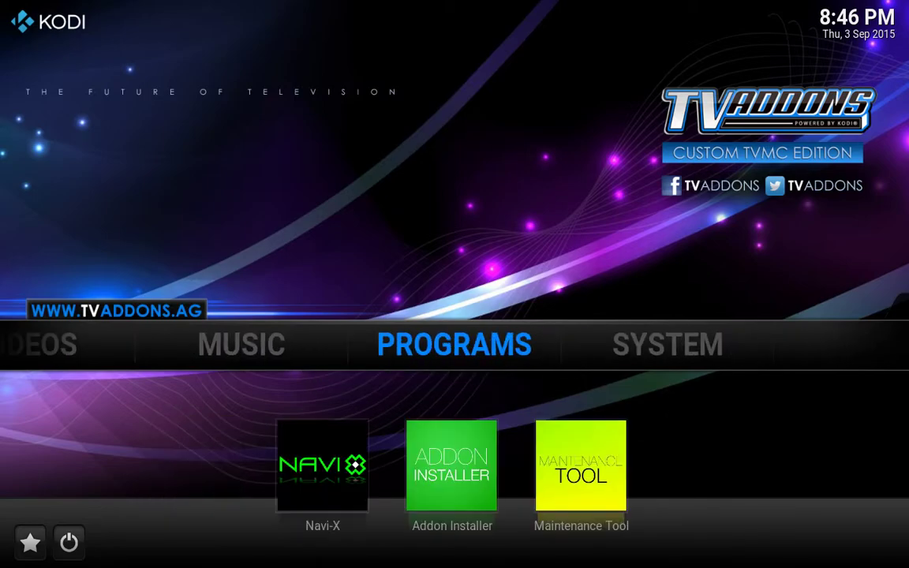
key(Right)
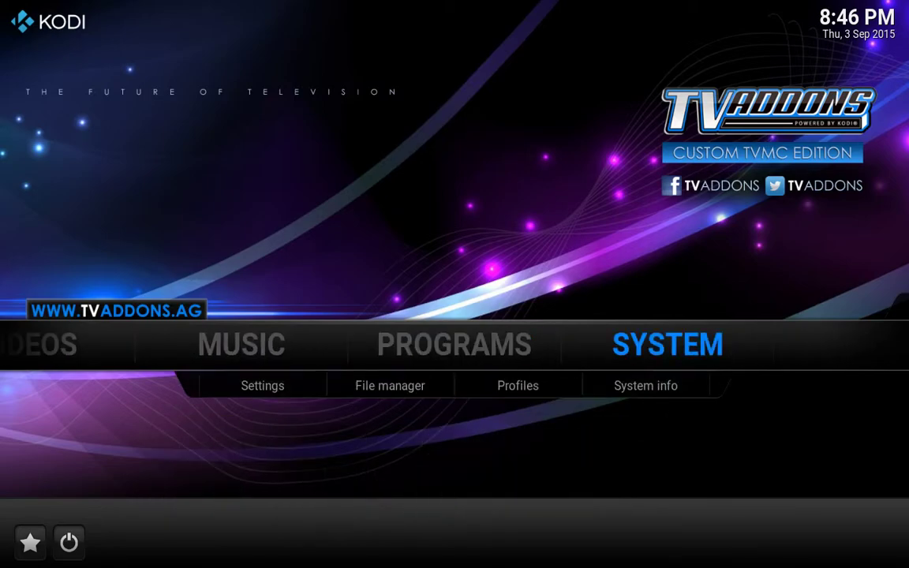
key(Return)
key(Down)
key(Down)
key(Down)
key(Down)
key(Down)
key(Down)
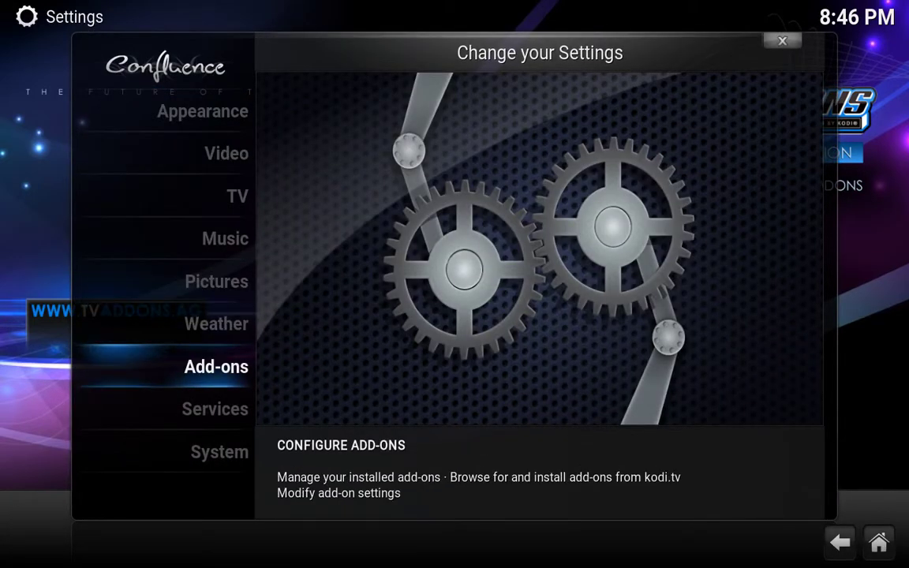
key(Return)
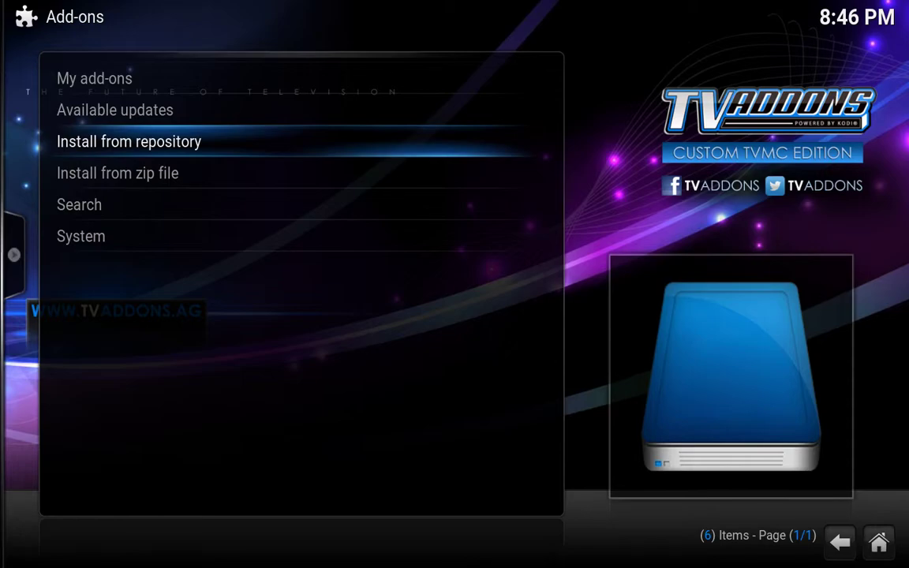
key(Up)
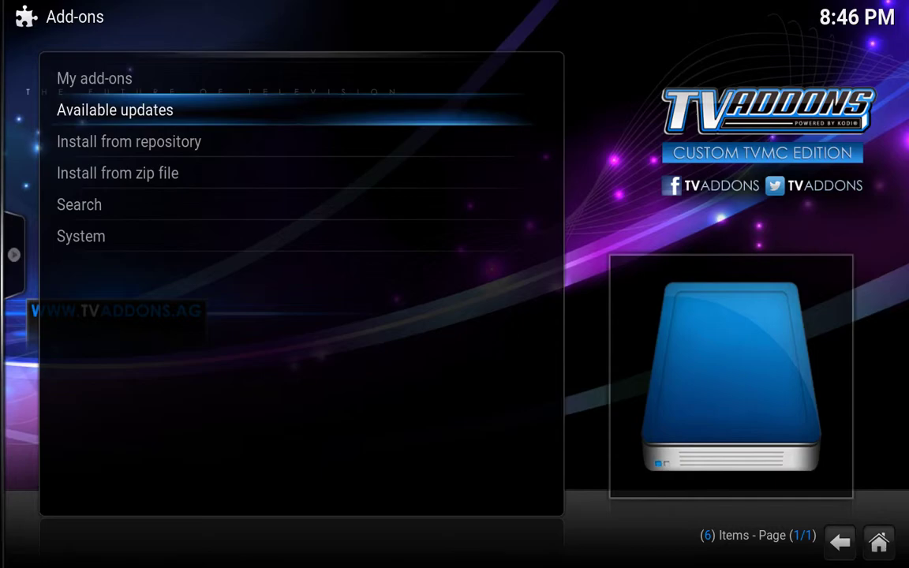
- Update all add-ons at once from the available updates list
key(Return)
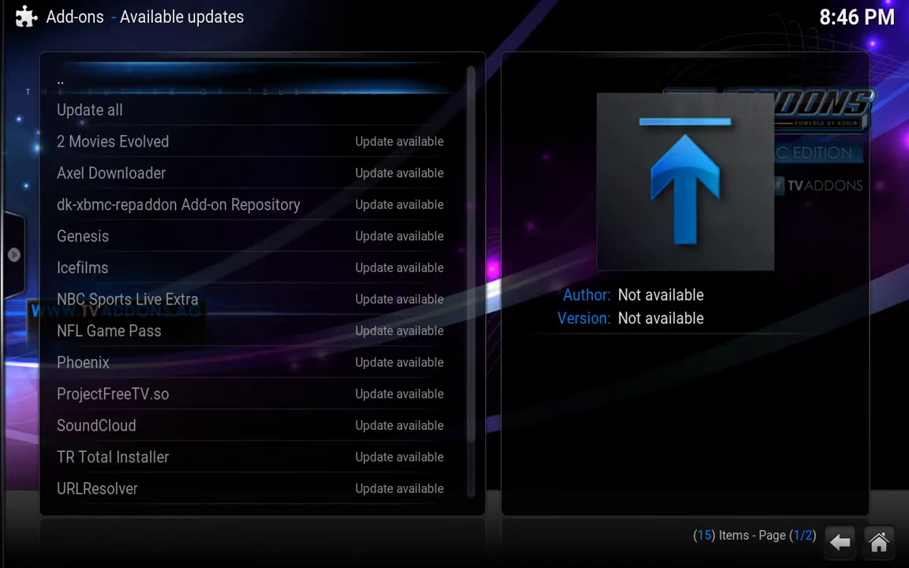
key(Down)
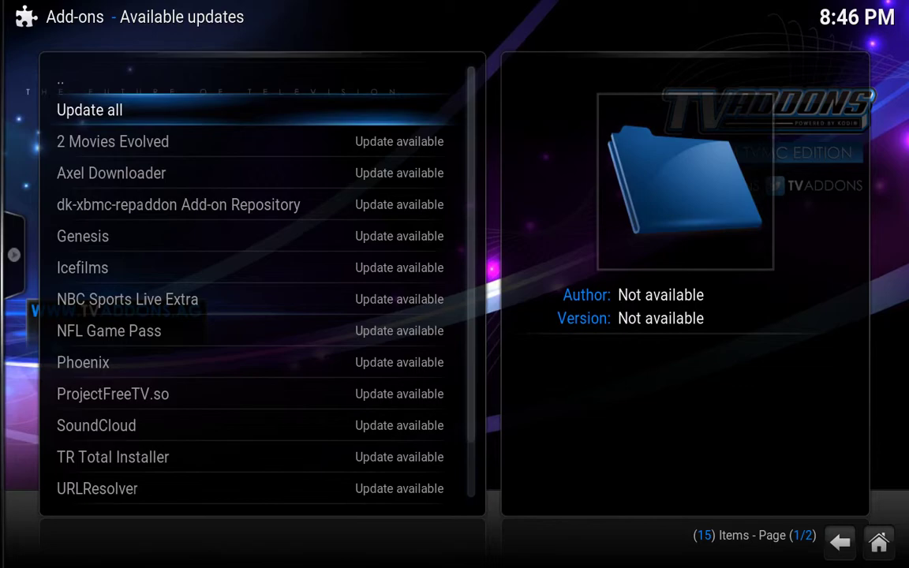
key(Return)
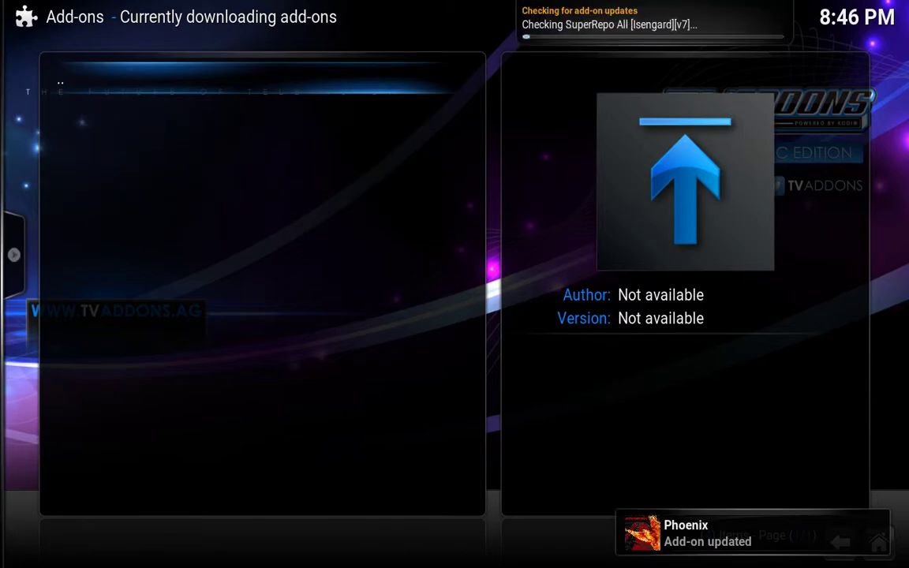
- Check the add-ons still downloading, then return to the Add-ons menu's repository list
key(Escape)
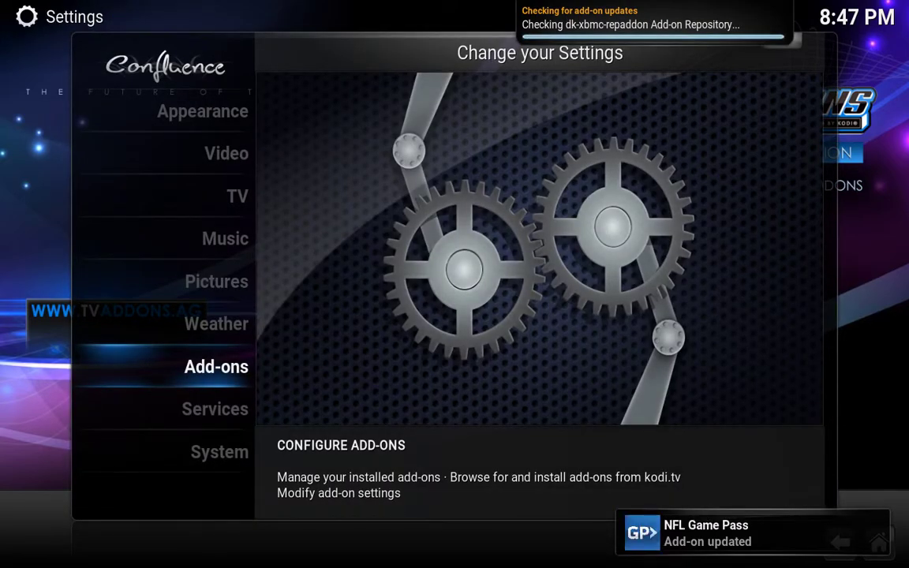
key(Return)
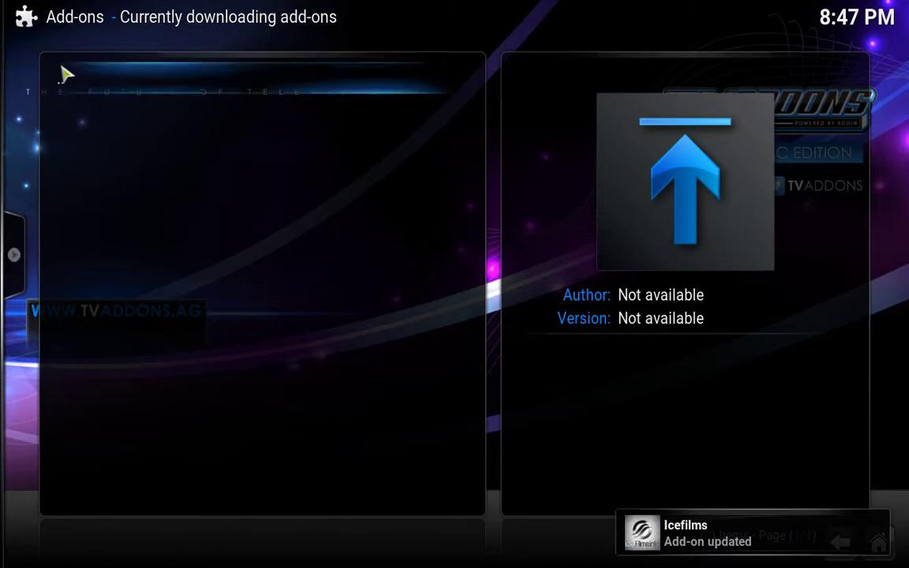
click(65, 76)
click(67, 79)
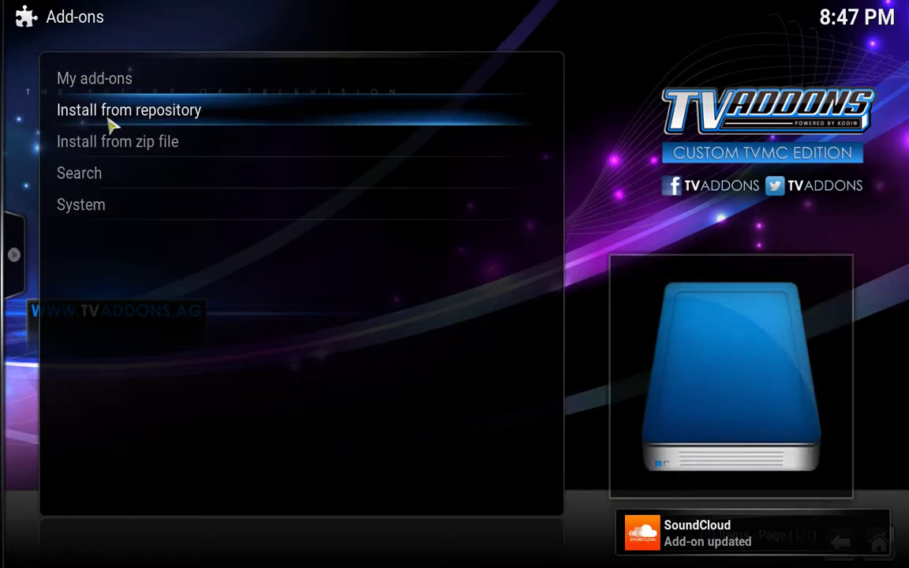
click(112, 125)
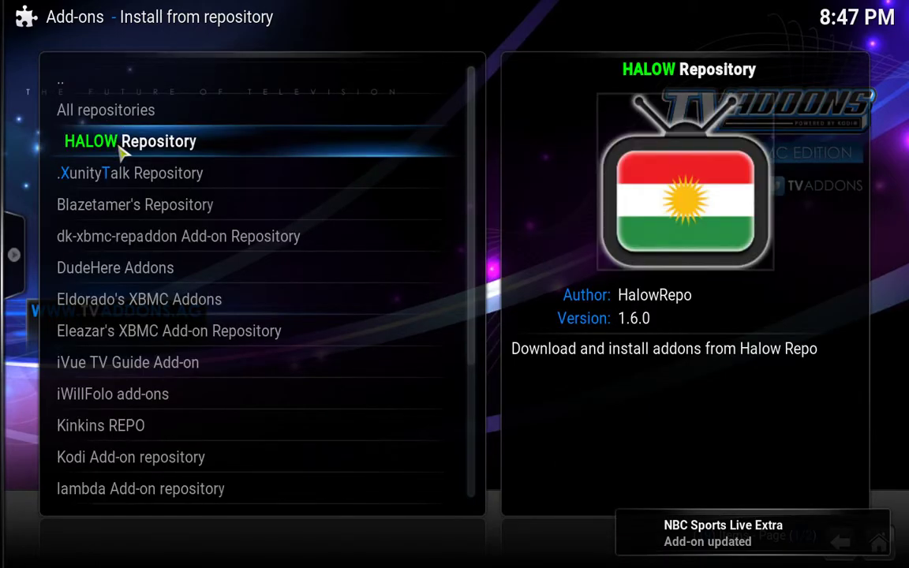
- Open All repositories and enter its Video add-ons category
key(Down)
key(Down)
key(Down)
key(Down)
key(Down)
key(Down)
key(Down)
key(Down)
key(Down)
key(Down)
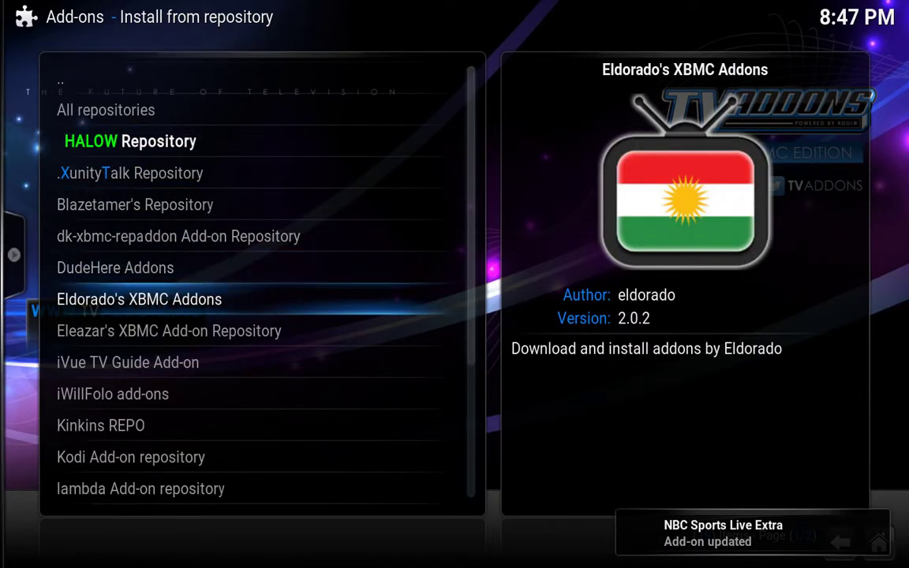
key(Up)
key(Up)
key(Up)
key(Up)
key(Up)
key(Up)
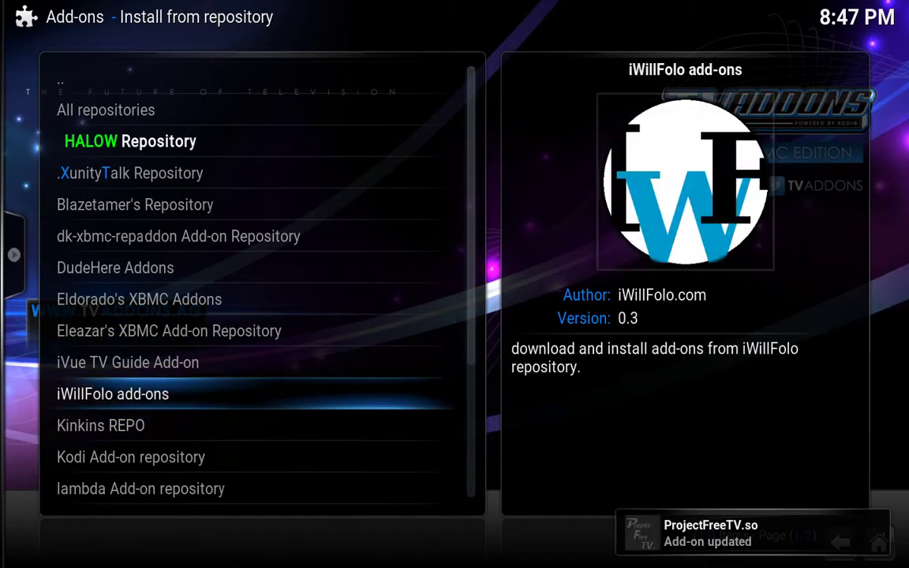
key(Up)
key(Up)
key(Up)
key(Up)
key(Up)
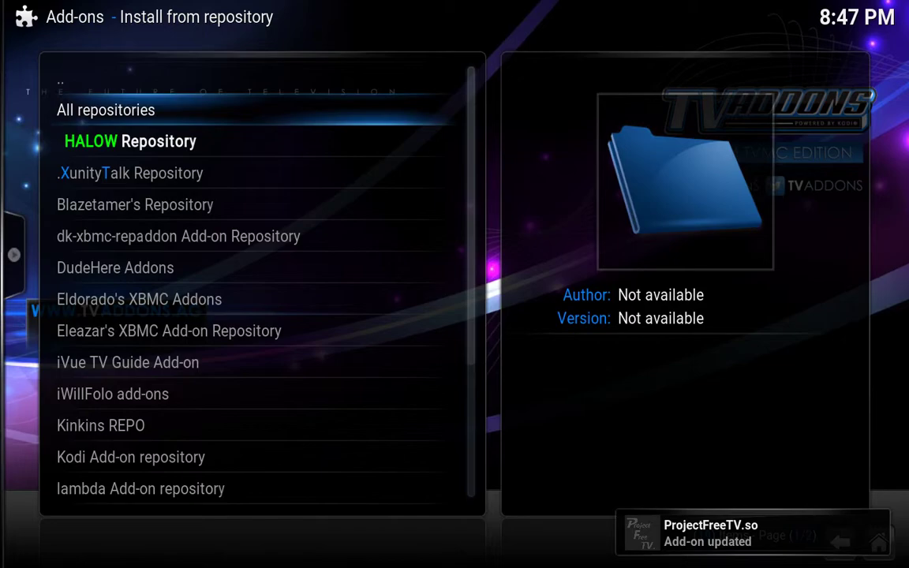
key(Return)
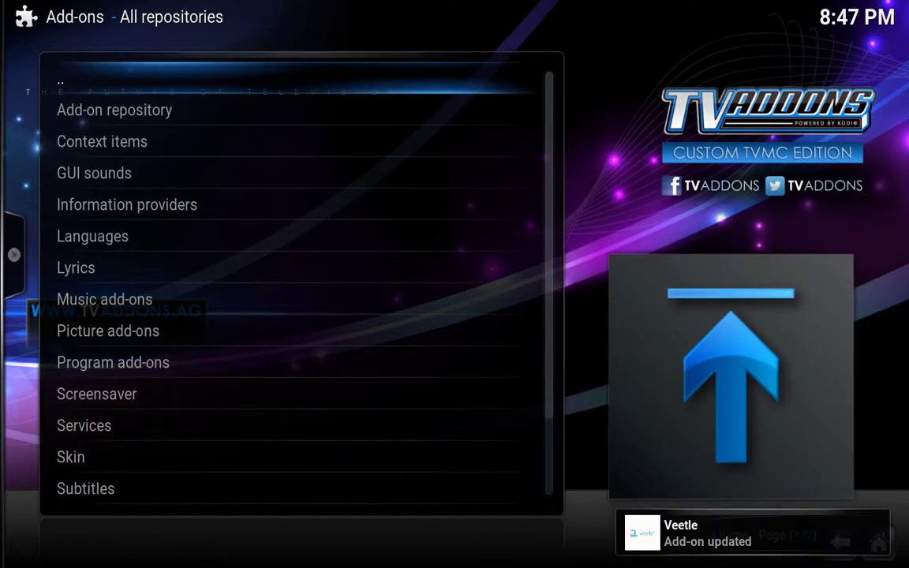
key(Down)
key(Down)
key(Down)
key(Down)
key(Down)
key(Down)
key(Down)
key(Down)
key(Down)
key(Down)
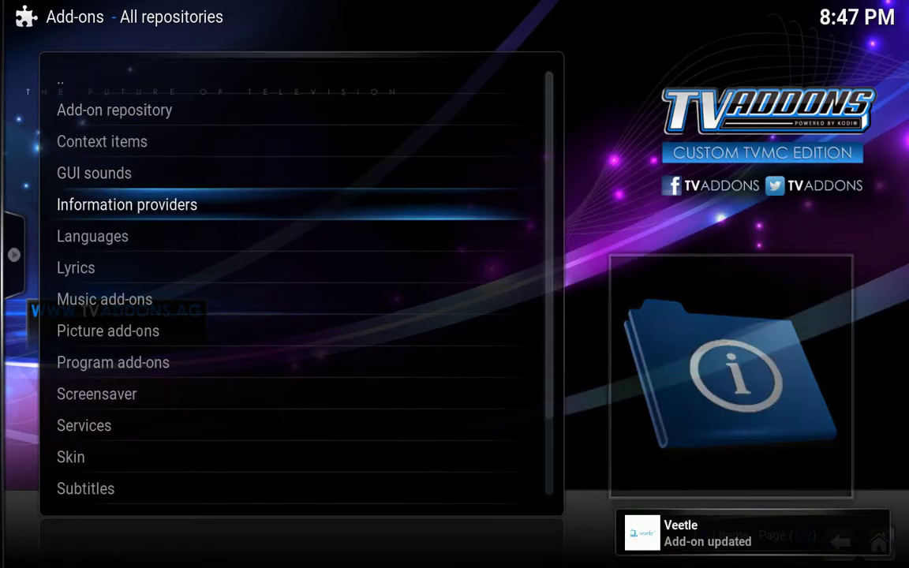
key(Down)
key(Down)
key(Down)
key(Down)
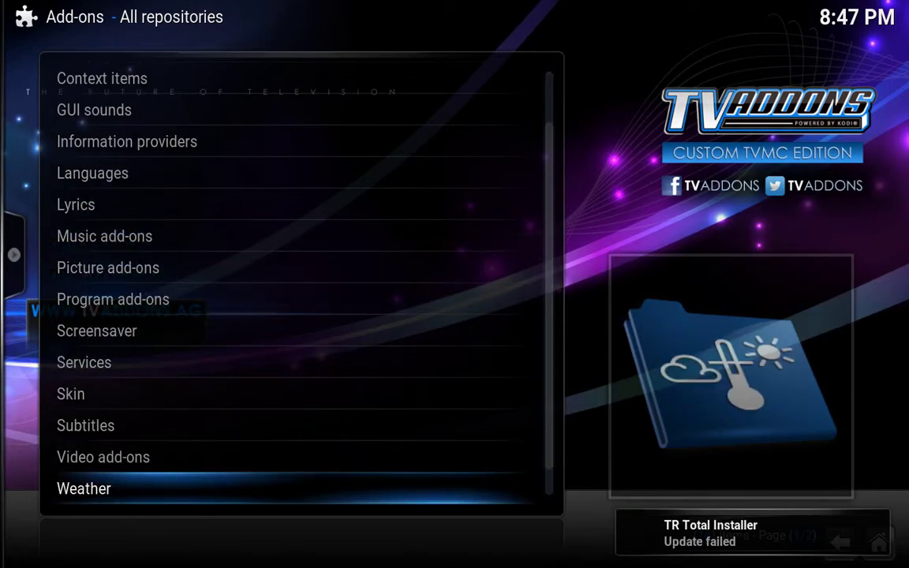
key(Up)
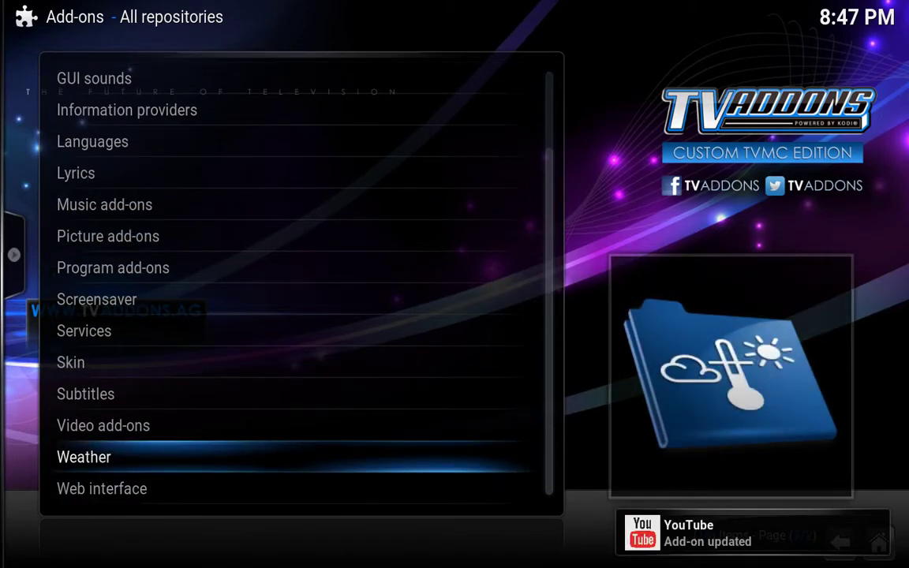
key(Up)
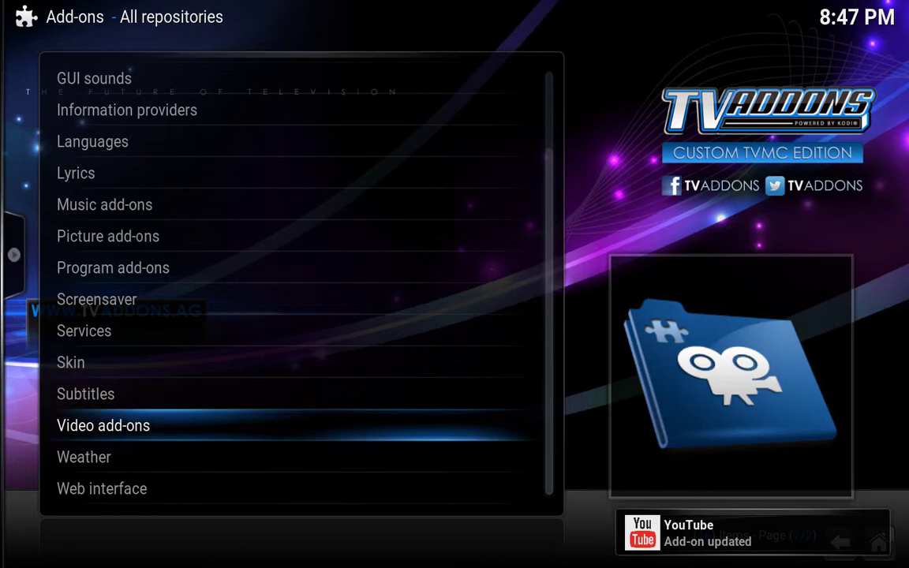
key(Return)
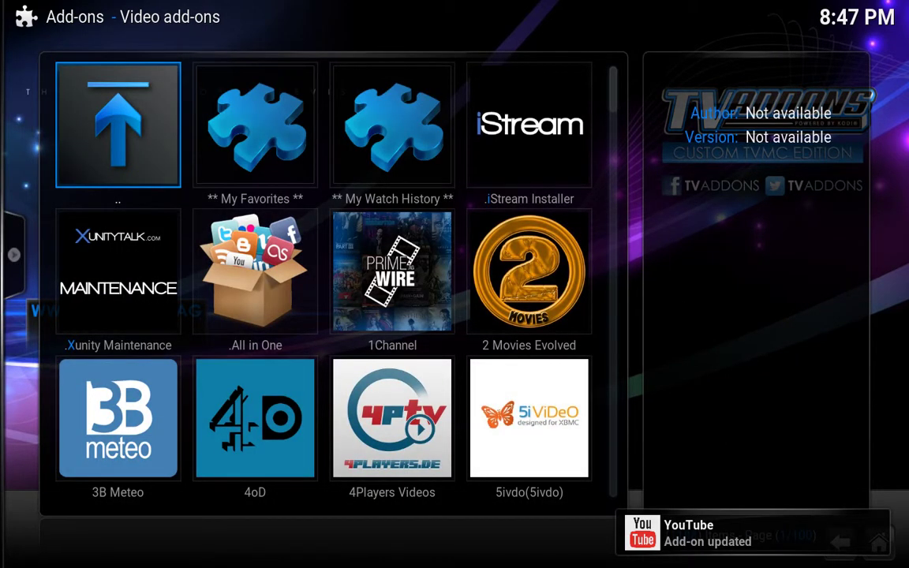
- Browse the Video add-ons grid, previewing the 2 Movies Evolved and ZEUS VIDEO details
key(Down)
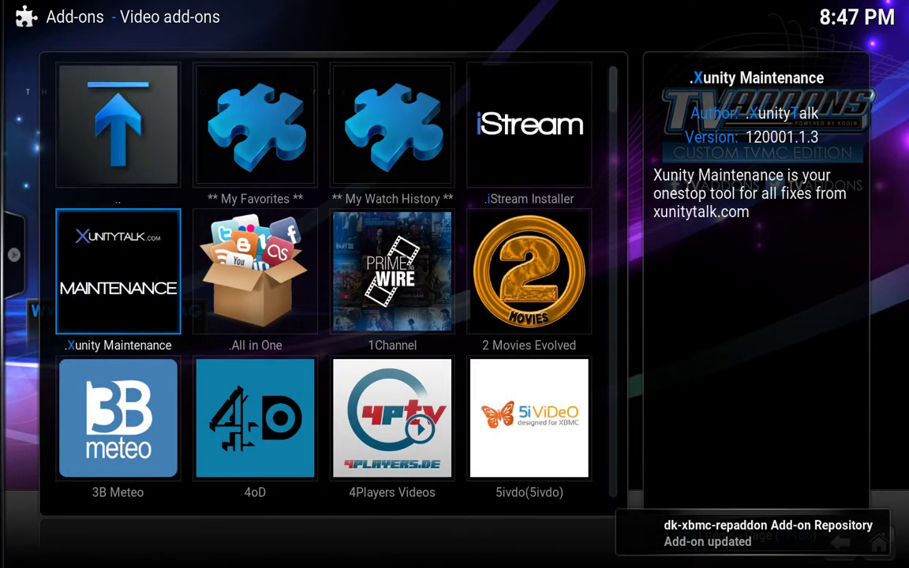
key(Up)
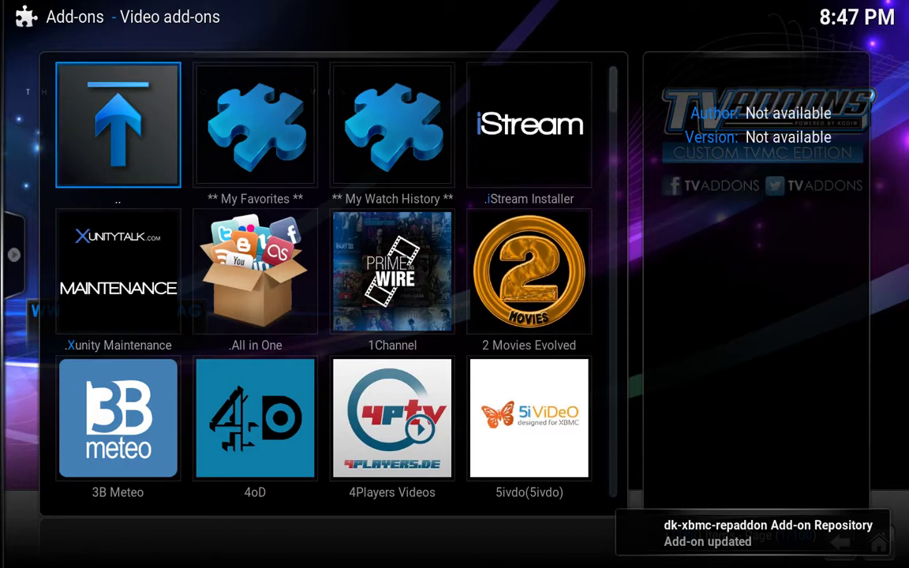
key(Down)
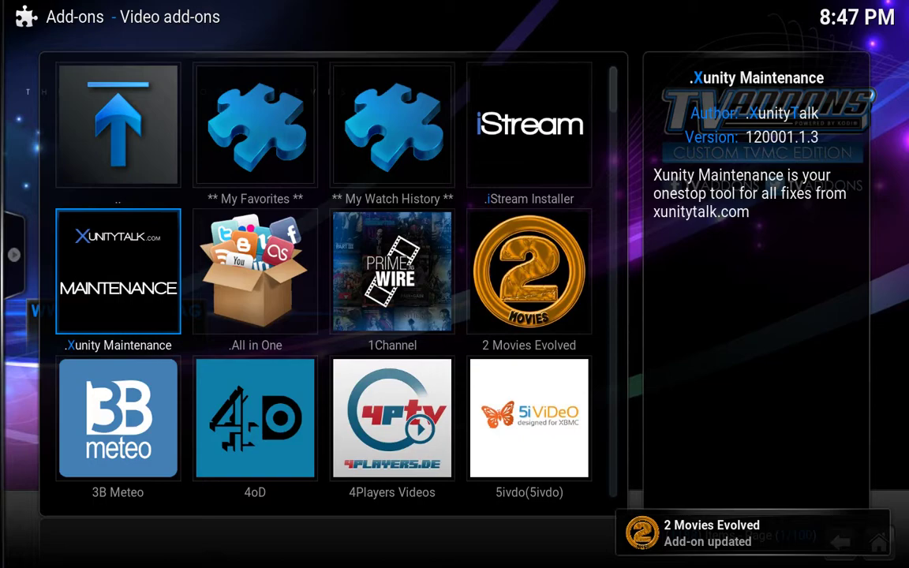
key(Right)
key(Right)
key(Right)
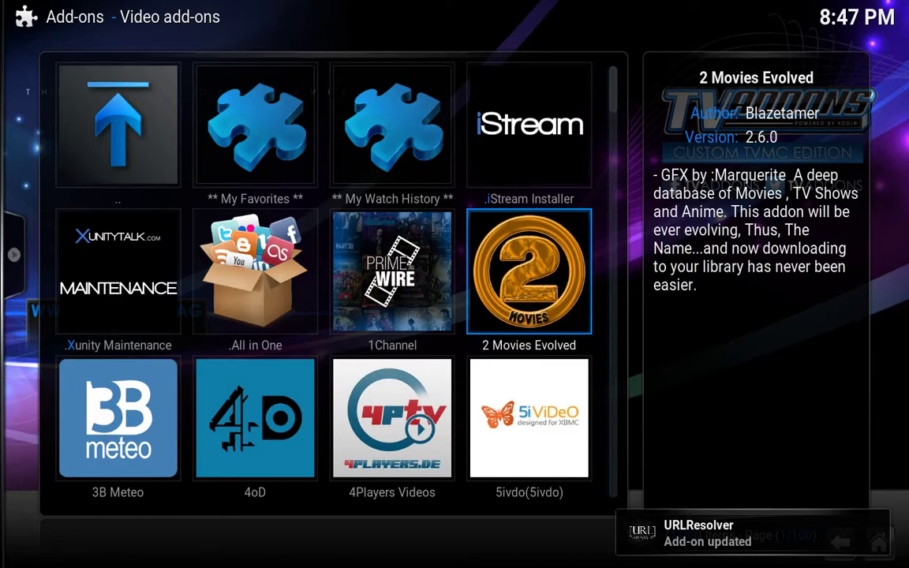
key(Return)
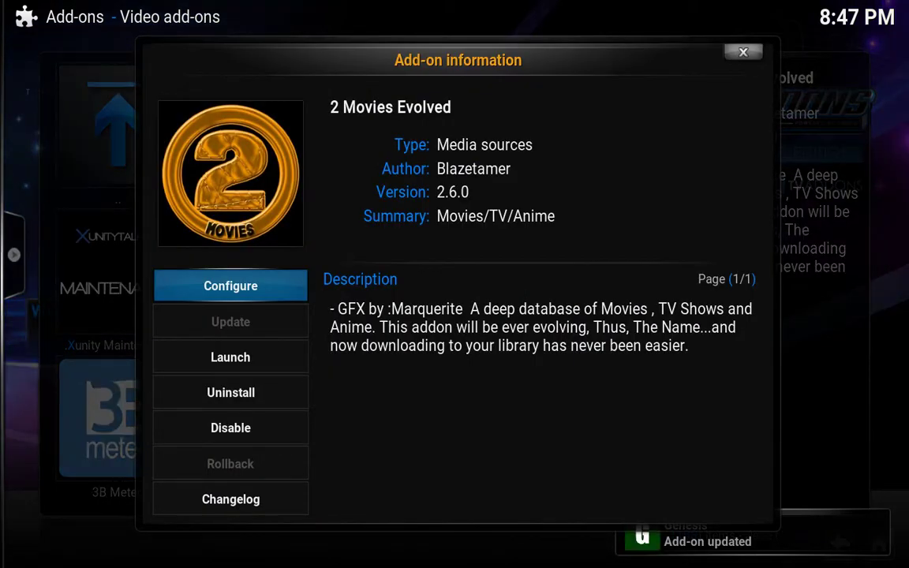
key(Down)
key(Down)
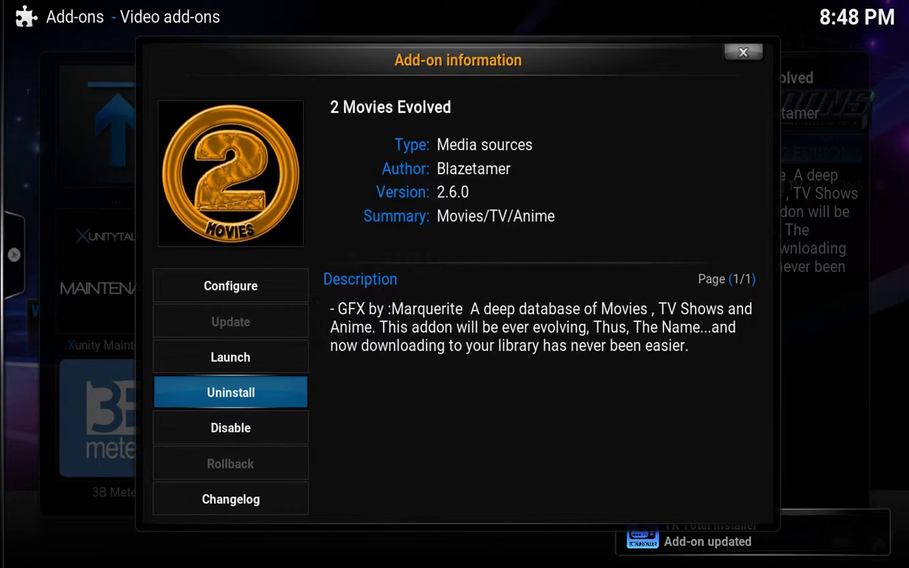
key(Escape)
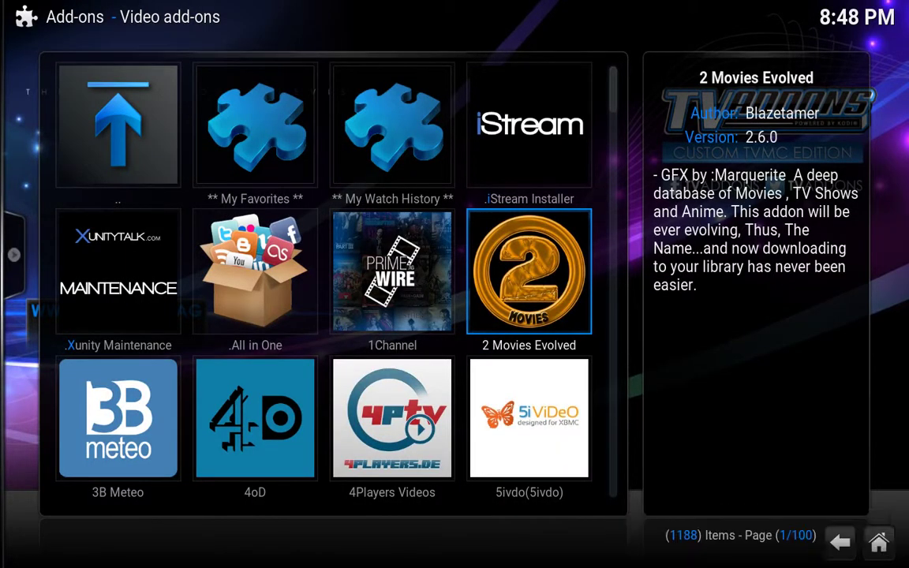
key(Down)
key(Down)
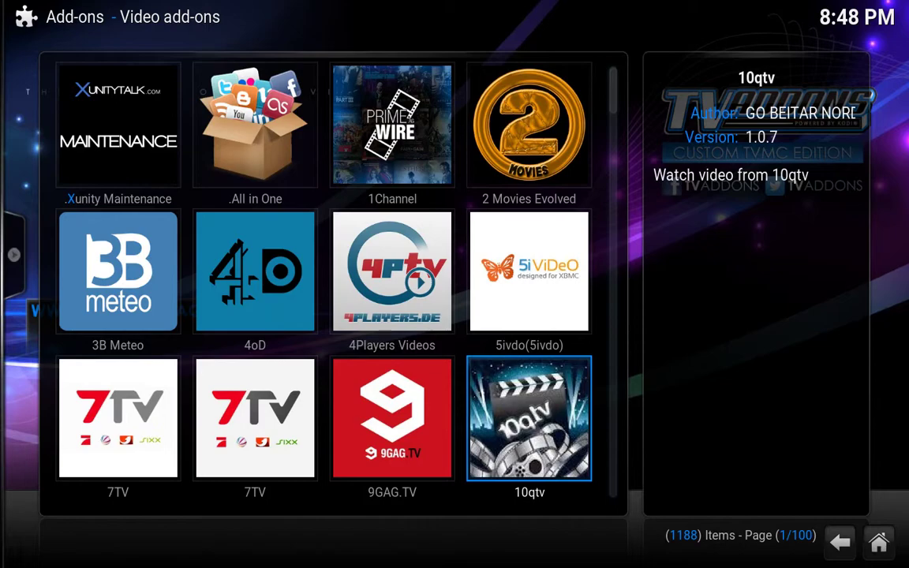
key(Down)
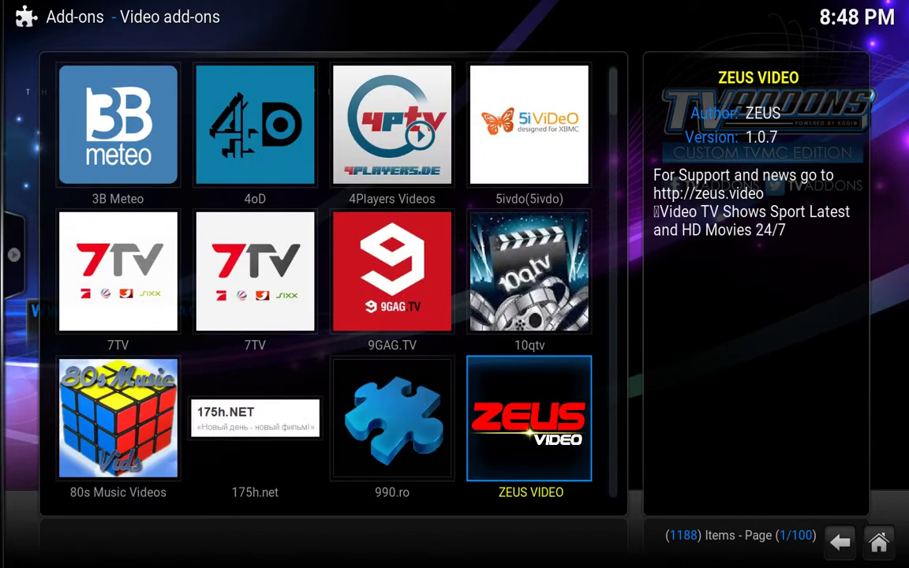
key(Return)
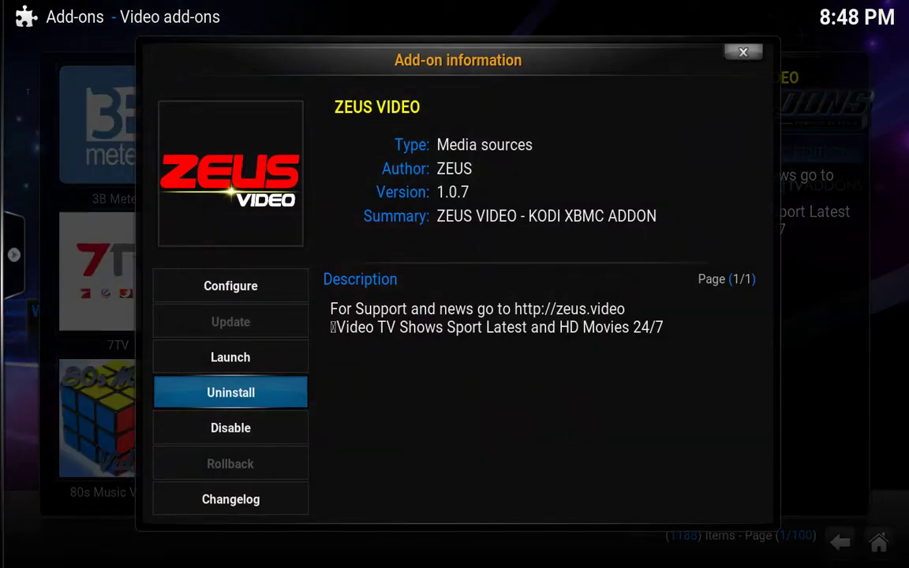
key(Escape)
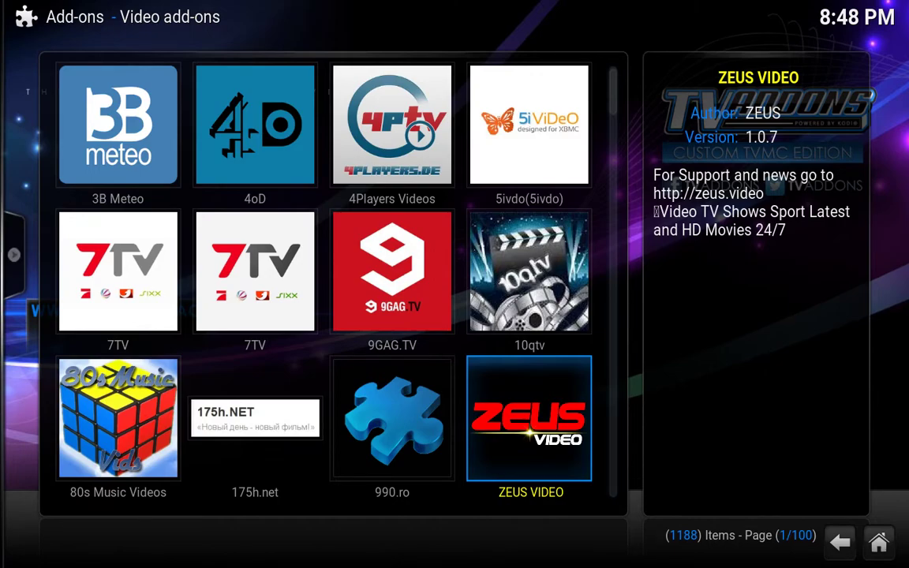
- Install the AAA Live TV add-on from its details
key(Down)
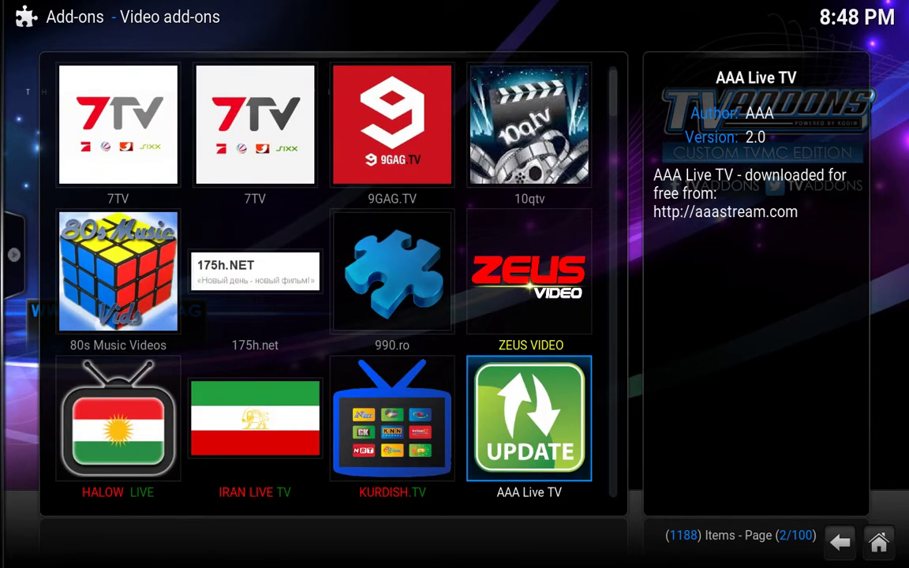
key(Return)
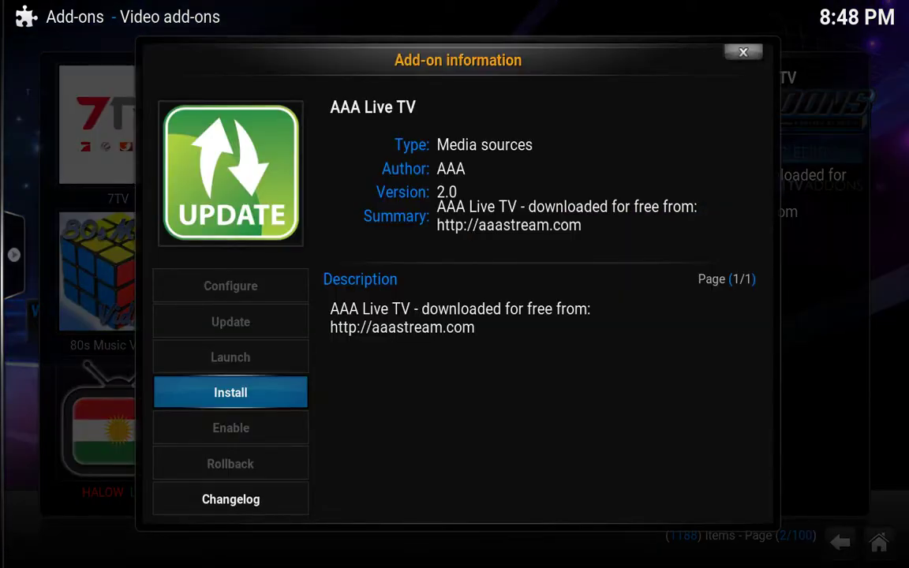
key(Escape)
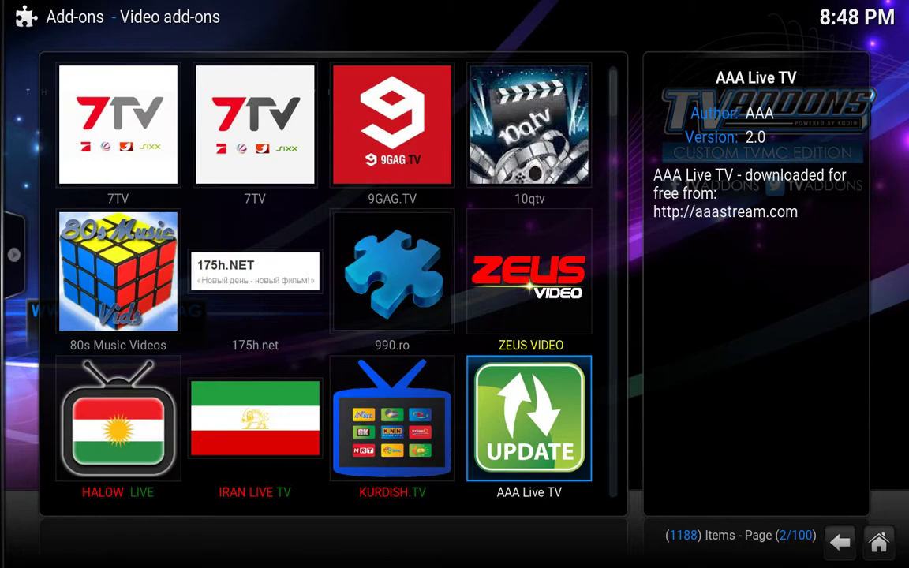
key(Left)
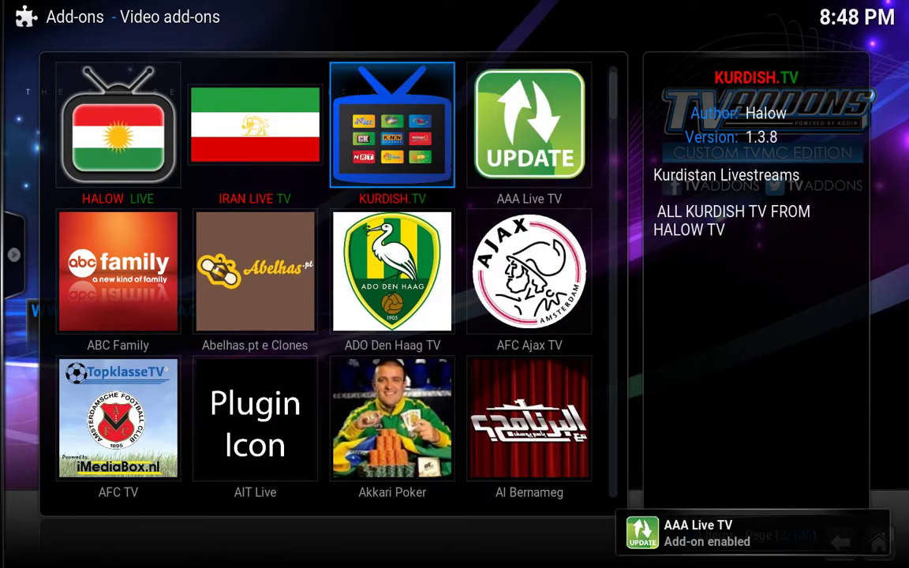